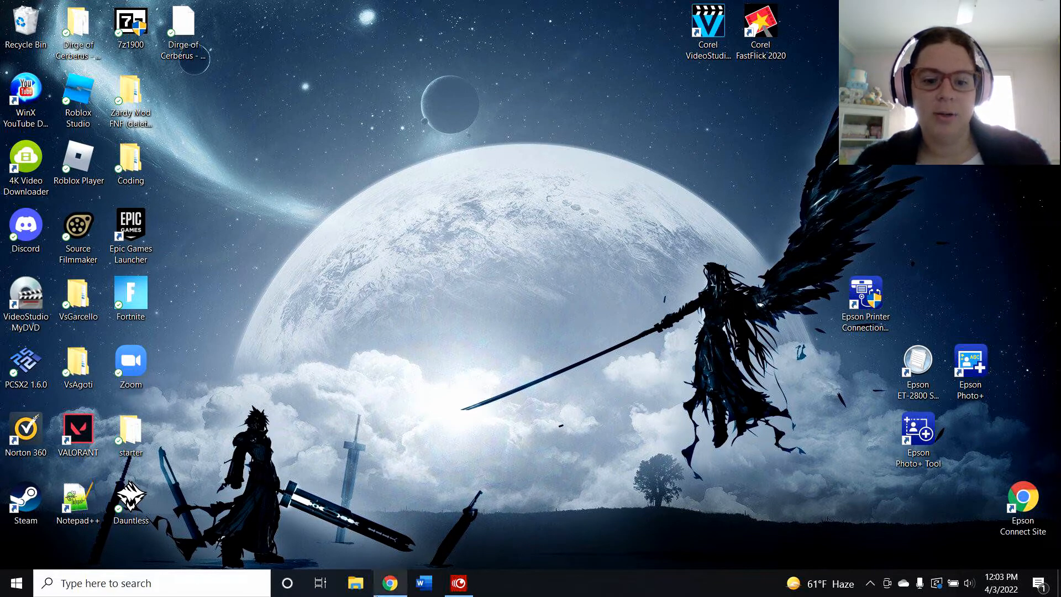
# Step: Search the web for "piskel" and open the download page of the Piskel website
pyautogui.click(391, 585)
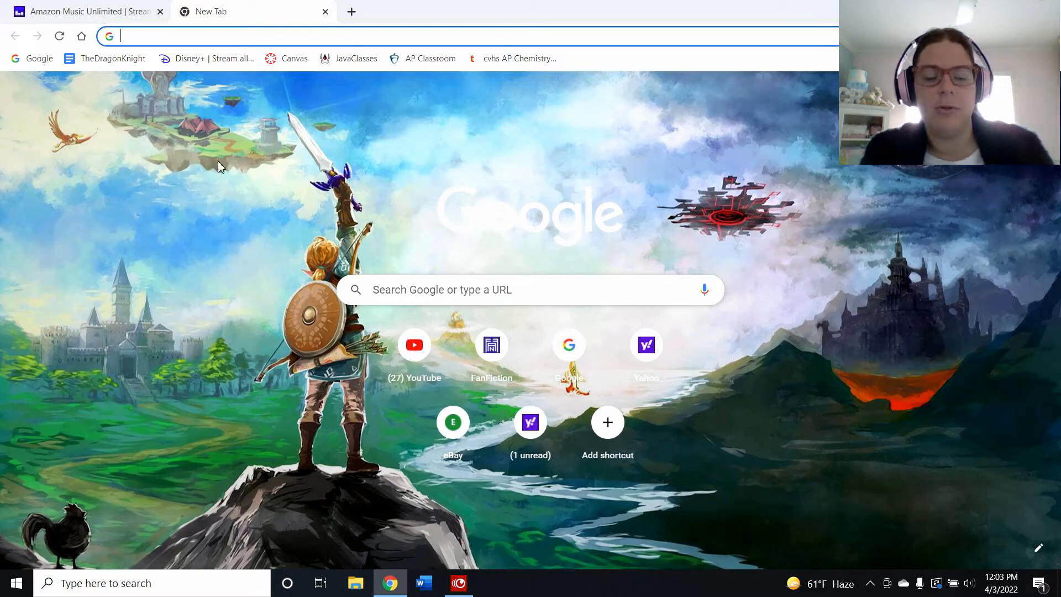
pyautogui.write('piskel')
pyautogui.press('Return')
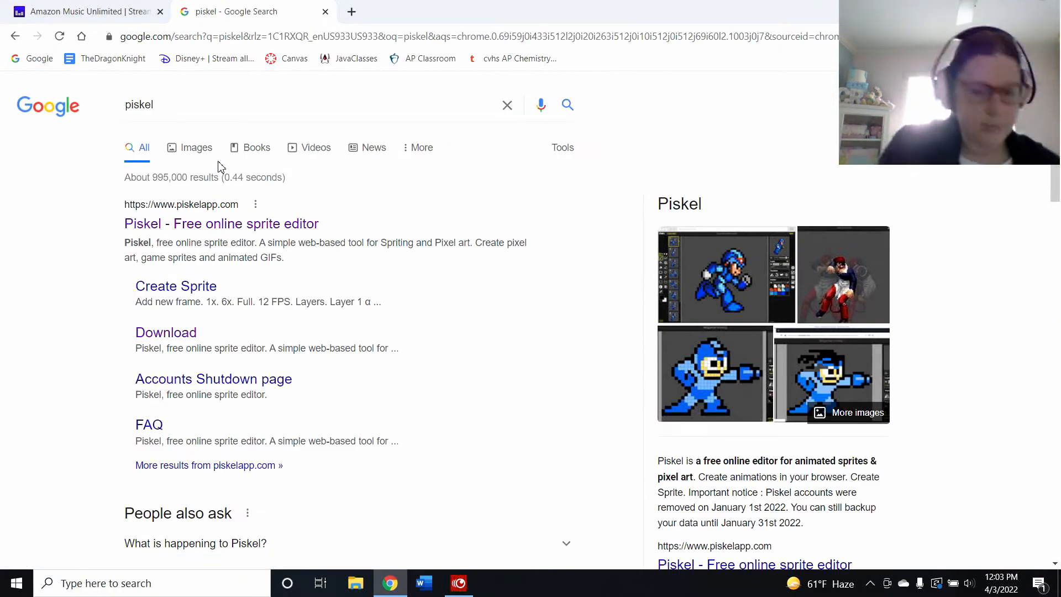
pyautogui.click(203, 222)
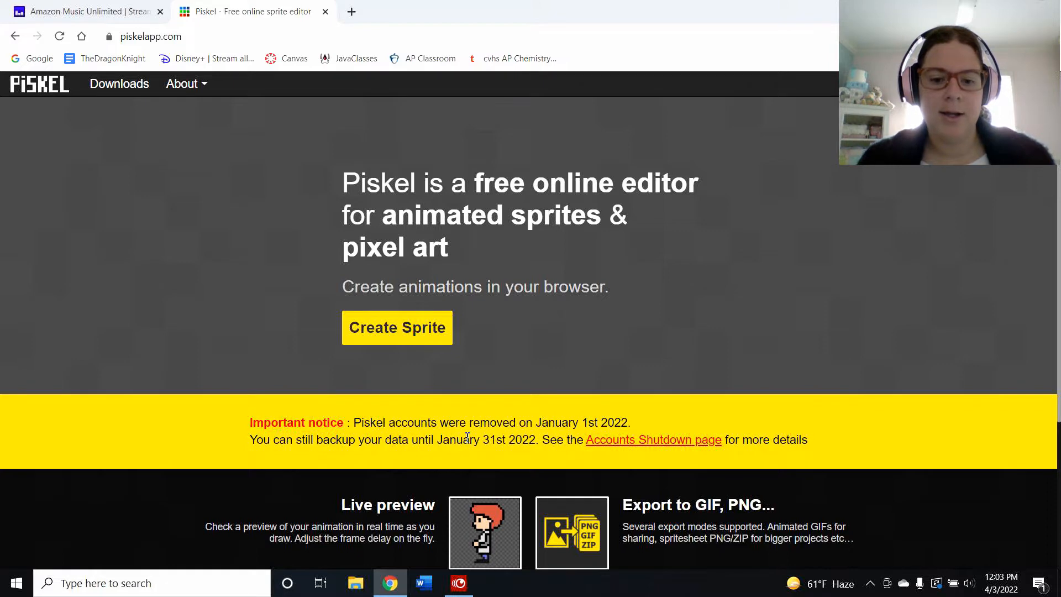
pyautogui.click(116, 85)
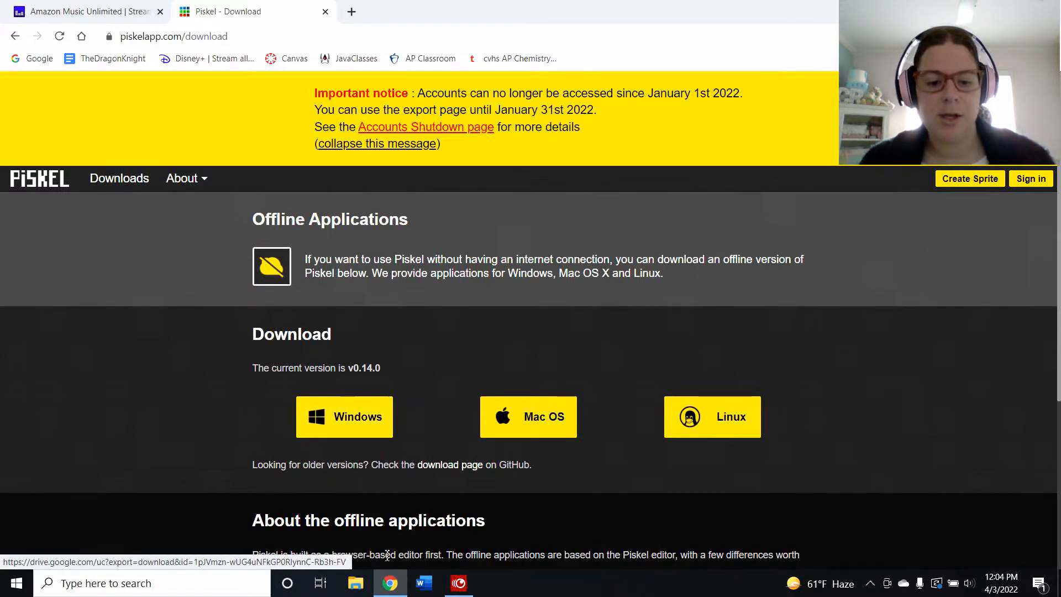
# Step: Check the Downloads folder in File Explorer for the Piskel-0.14.0 archive and close the window
pyautogui.click(356, 583)
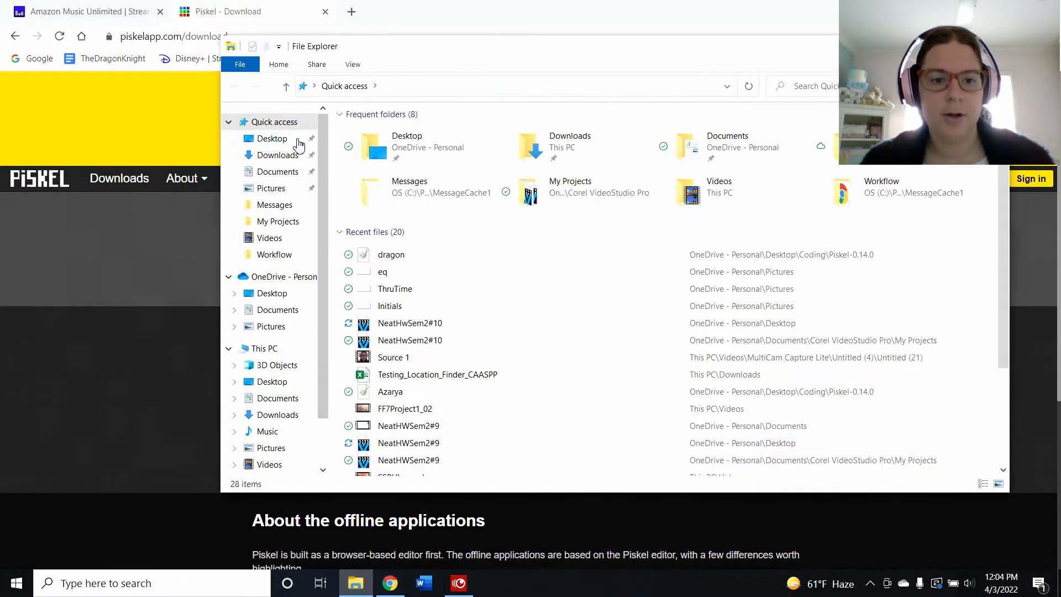
pyautogui.click(274, 155)
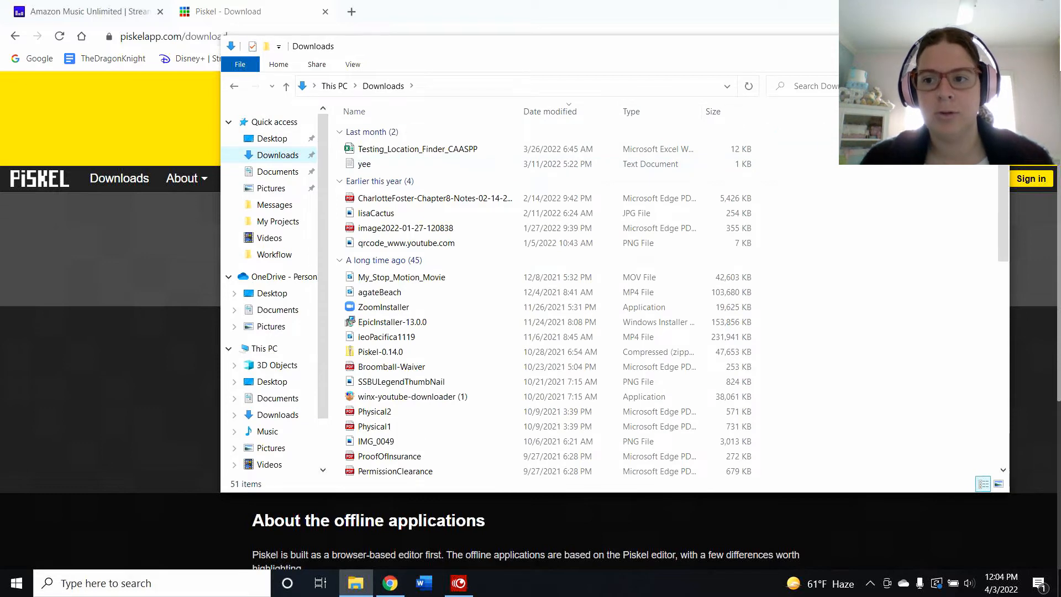
pyautogui.click(962, 45)
pyautogui.click(1014, 9)
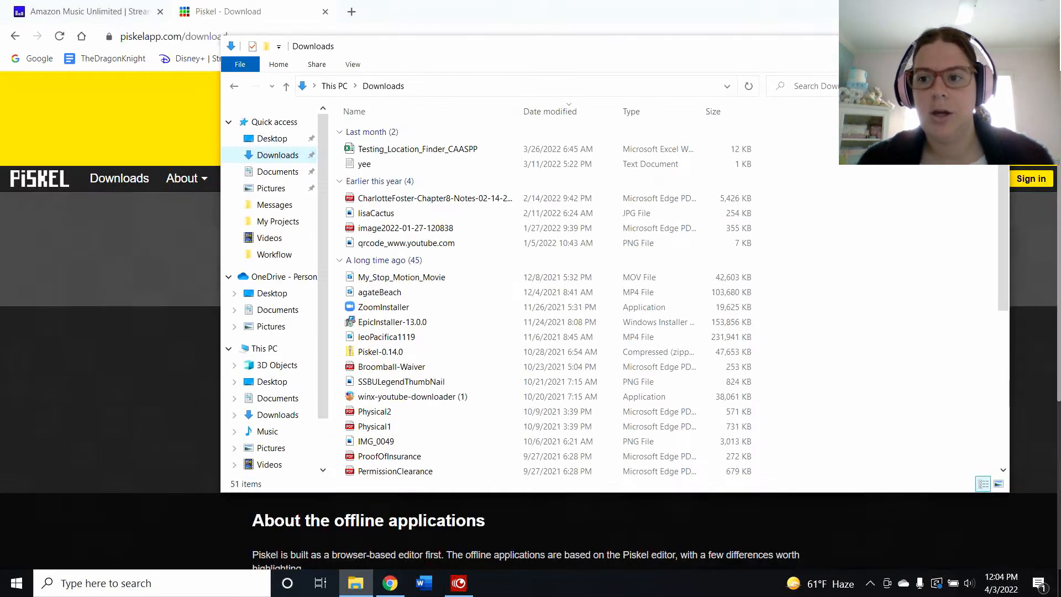
pyautogui.click(993, 45)
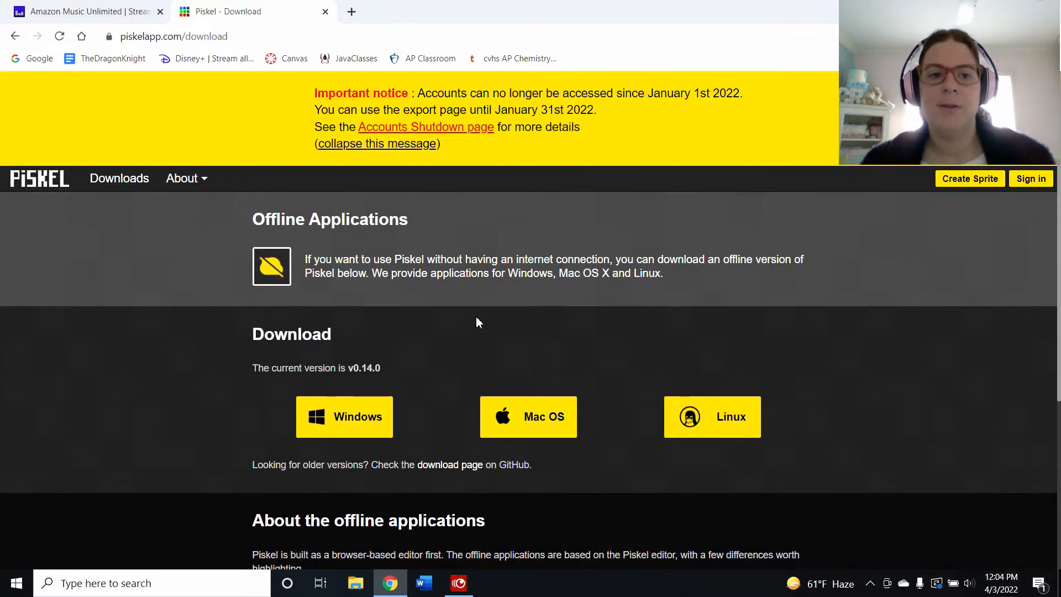
# Step: Close the Piskel download page and launch the Piskel-0.14.0 application from its folder inside the desktop's Coding folder
pyautogui.click(325, 12)
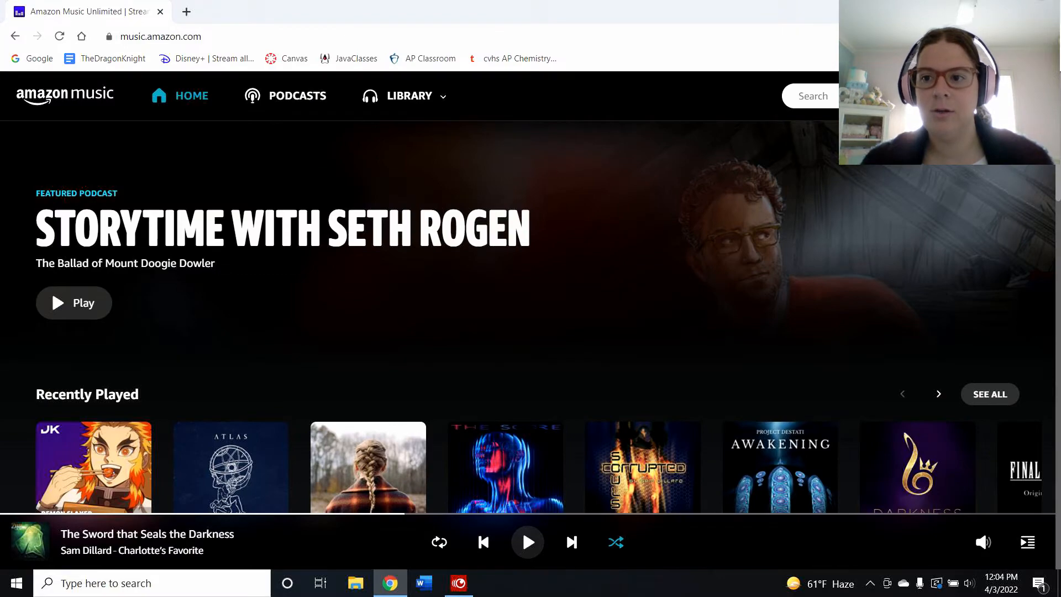
pyautogui.click(981, 10)
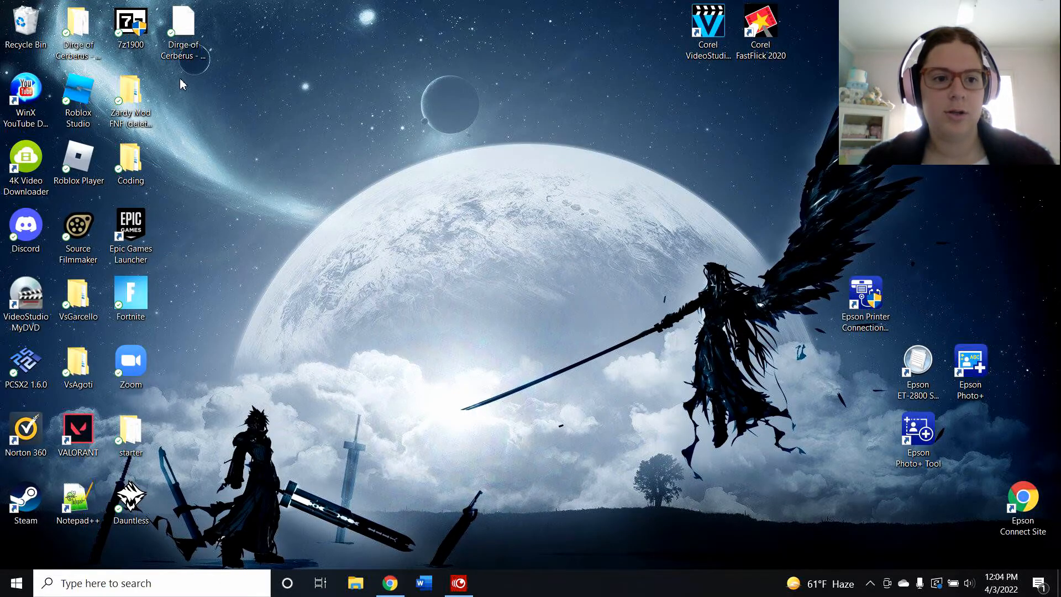
pyautogui.doubleClick(131, 159)
pyautogui.doubleClick(386, 149)
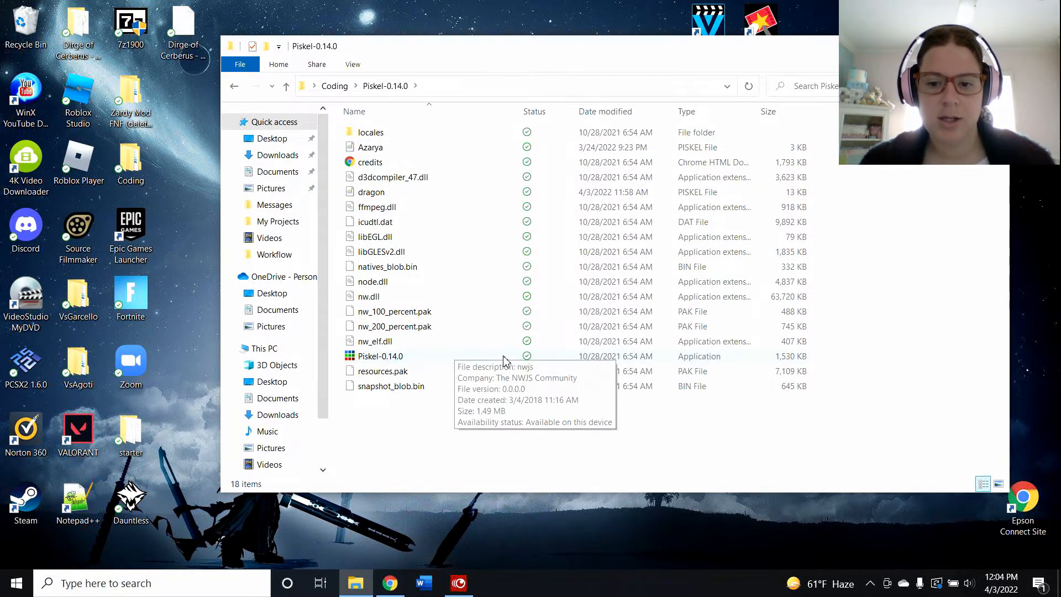
pyautogui.doubleClick(403, 356)
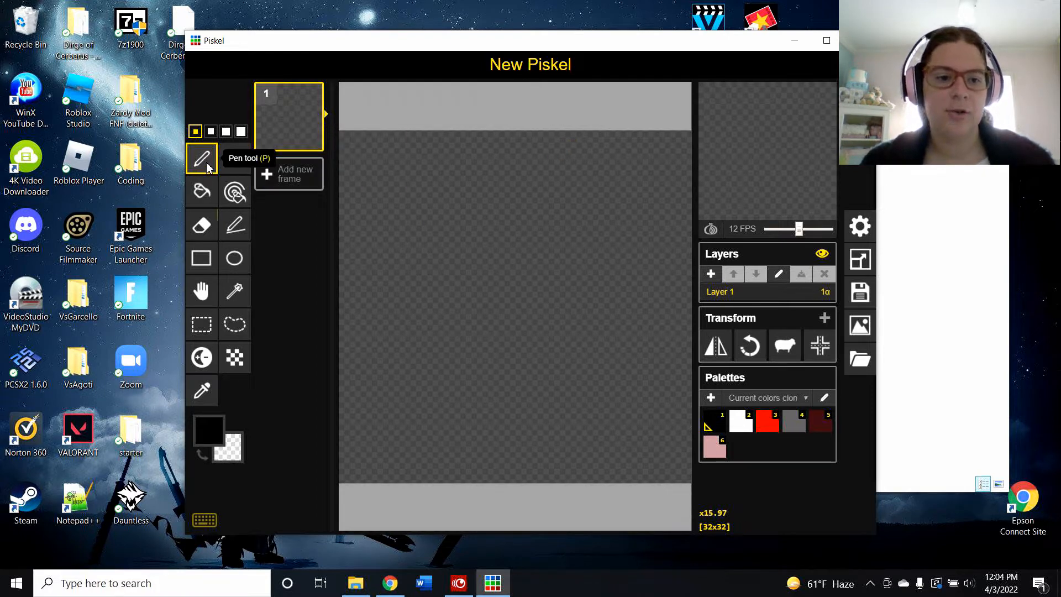
# Step: Scribble a black curve with the Pen tool and undo it, and try the 4-pixel pen size before returning to 1 pixel
pyautogui.moveTo(429, 199)
pyautogui.mouseDown()
pyautogui.moveTo(511, 194)
pyautogui.moveTo(560, 318)
pyautogui.moveTo(443, 344)
pyautogui.moveTo(533, 386)
pyautogui.moveTo(443, 356)
pyautogui.moveTo(528, 287)
pyautogui.moveTo(433, 303)
pyautogui.moveTo(391, 340)
pyautogui.moveTo(427, 455)
pyautogui.moveTo(554, 377)
pyautogui.mouseUp()
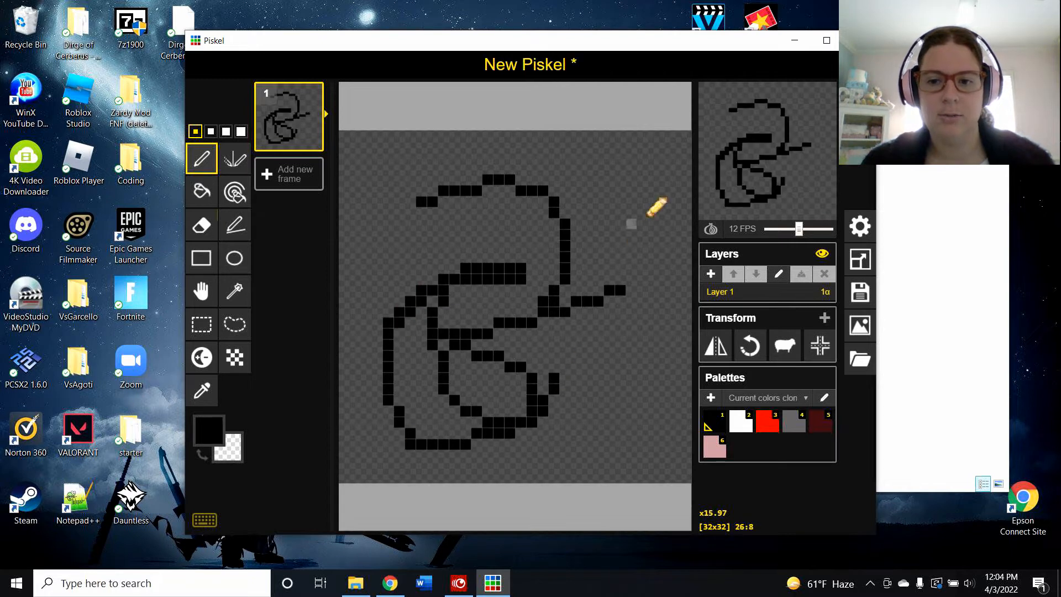
pyautogui.moveTo(714, 155)
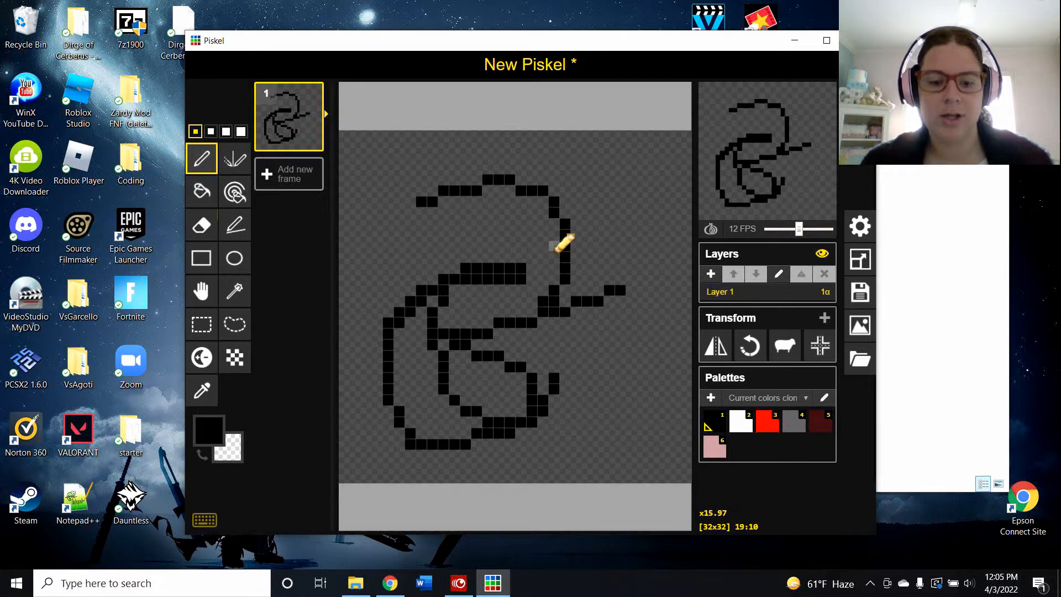
pyautogui.hotkey('ctrl', 'z')
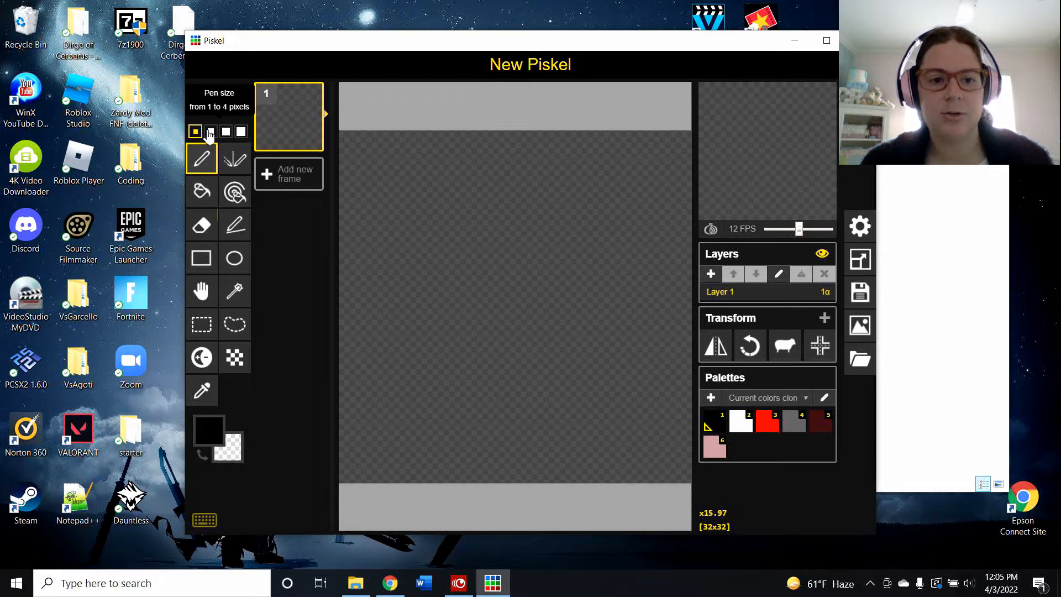
pyautogui.click(241, 133)
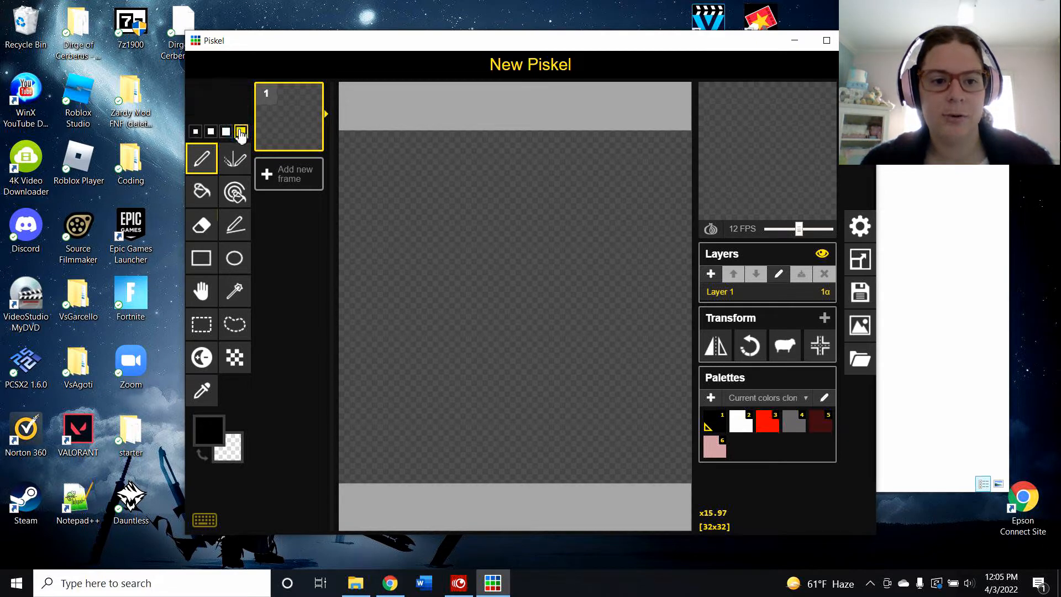
pyautogui.click(196, 132)
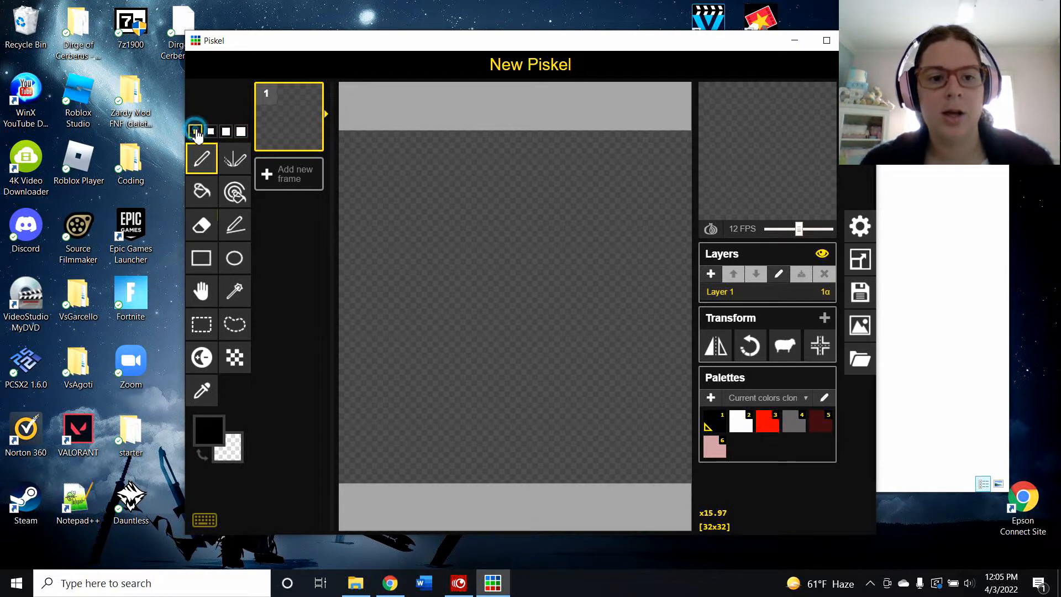
# Step: Draw a black outline mirrored across the vertical axis with the Vertical Mirror pen and undo it
pyautogui.click(239, 158)
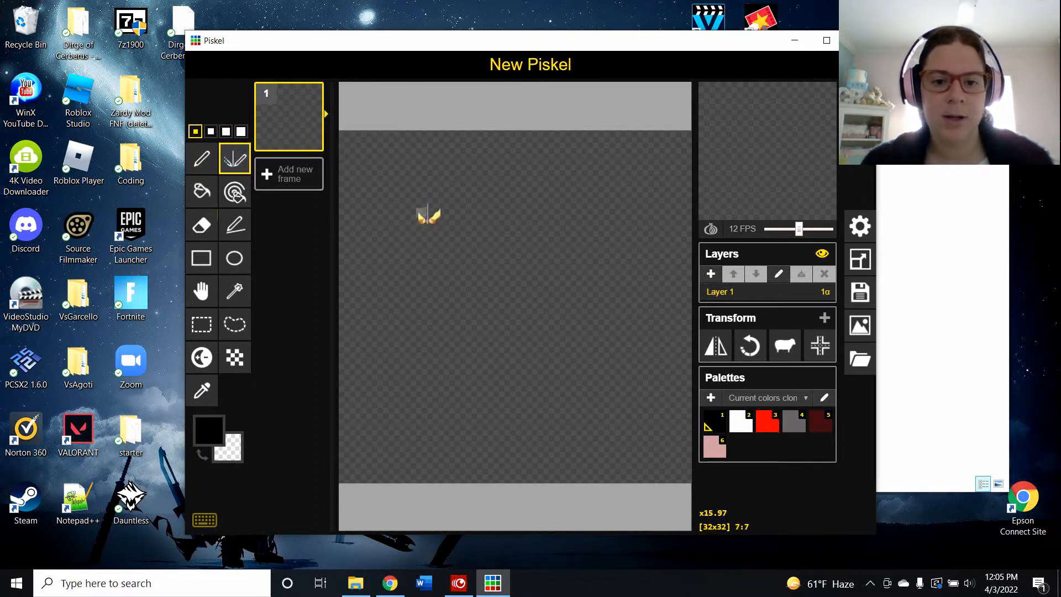
pyautogui.moveTo(422, 212)
pyautogui.mouseDown()
pyautogui.moveTo(422, 412)
pyautogui.moveTo(475, 412)
pyautogui.moveTo(488, 394)
pyautogui.moveTo(490, 248)
pyautogui.moveTo(466, 202)
pyautogui.mouseUp()
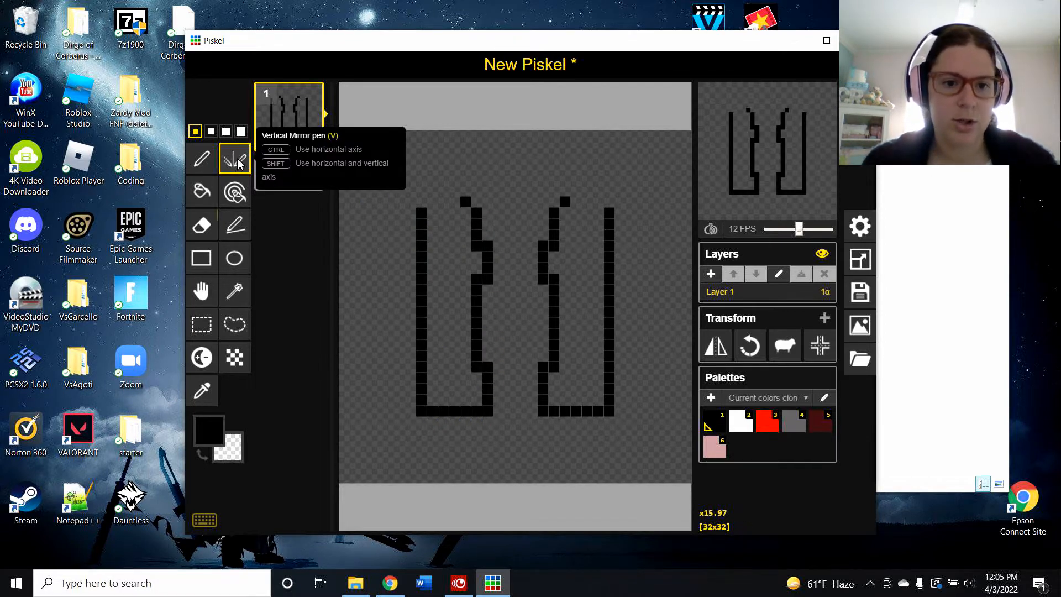
pyautogui.hotkey('ctrl', 'z')
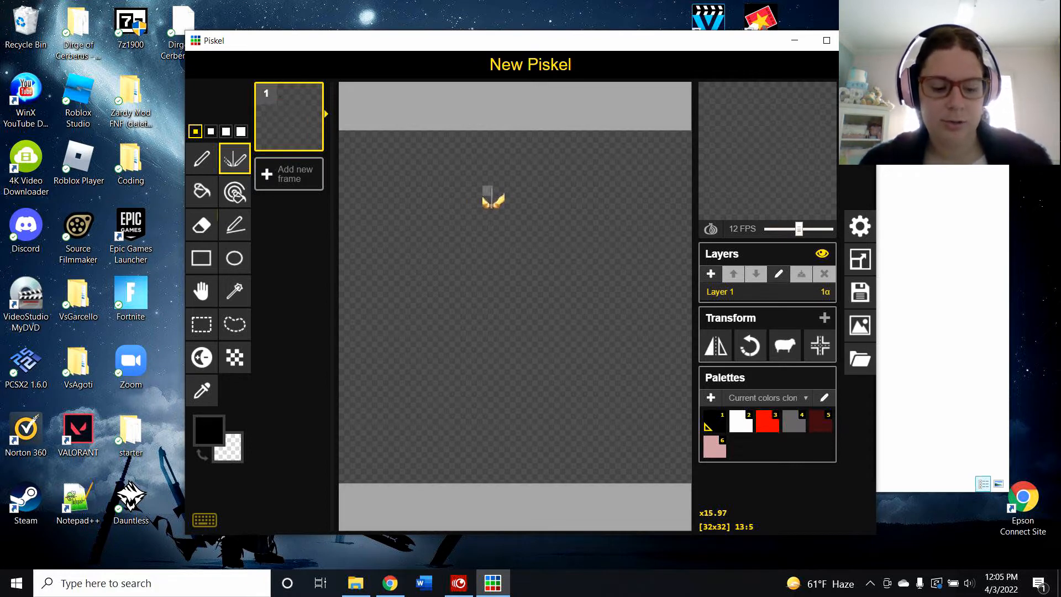
# Step: Draw several black strokes mirrored across both the horizontal and vertical axes with the Mirror pen and undo them
pyautogui.moveTo(487, 192); pyautogui.dragTo(565, 212)
pyautogui.moveTo(443, 257)
pyautogui.mouseDown()
pyautogui.moveTo(448, 308)
pyautogui.moveTo(523, 324)
pyautogui.mouseUp()
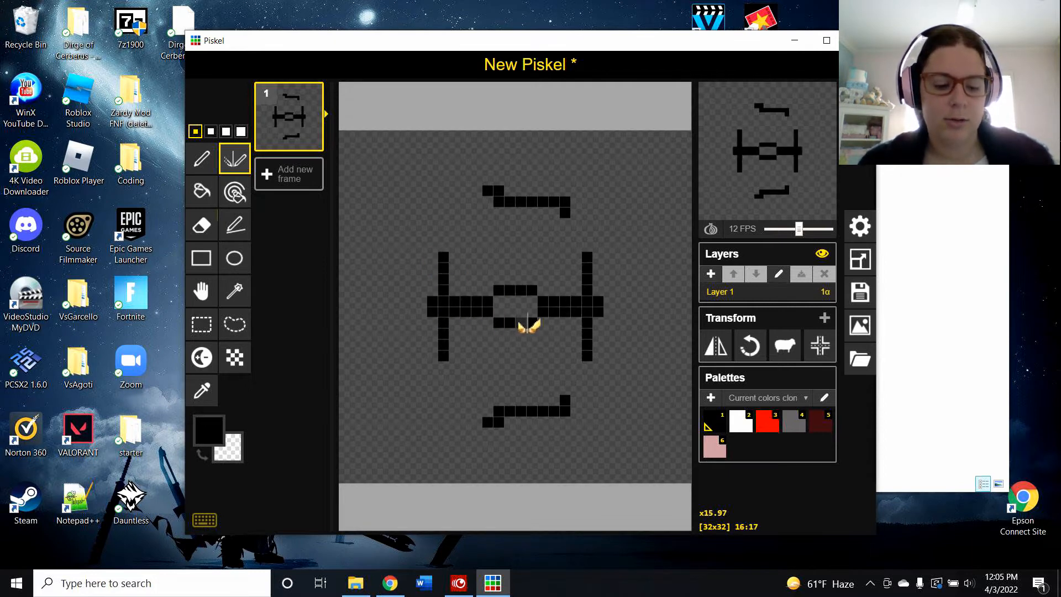
pyautogui.hotkey('ctrl', 'z')
pyautogui.hotkey('ctrl', 'z')
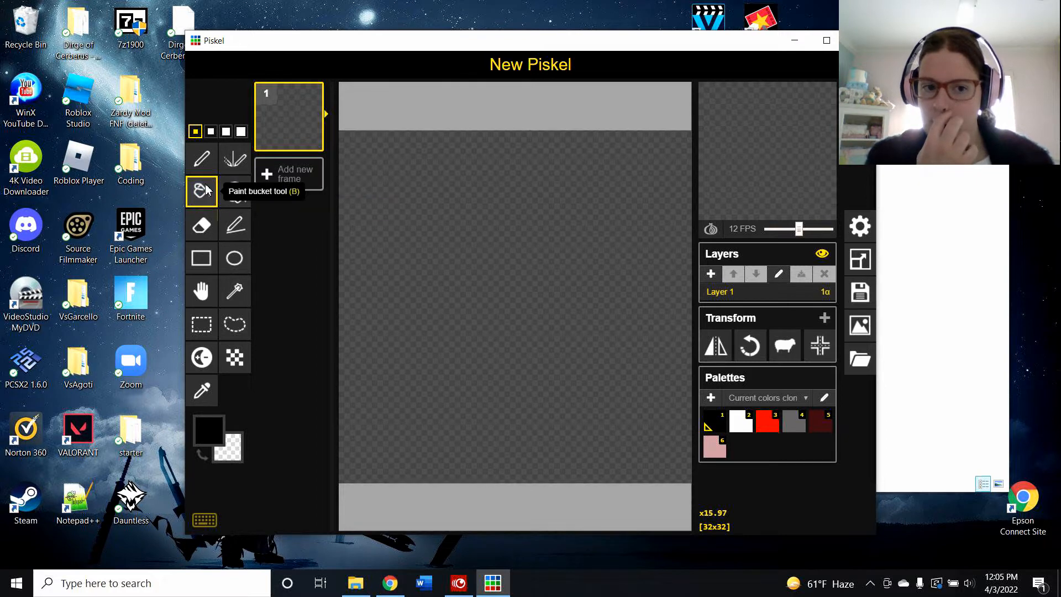
# Step: Draw a rounded black outline with a small gap, try filling it red with the Paint bucket, and undo the fill
pyautogui.click(201, 158)
pyautogui.moveTo(432, 323)
pyautogui.mouseDown()
pyautogui.moveTo(570, 362)
pyautogui.moveTo(486, 326)
pyautogui.mouseUp()
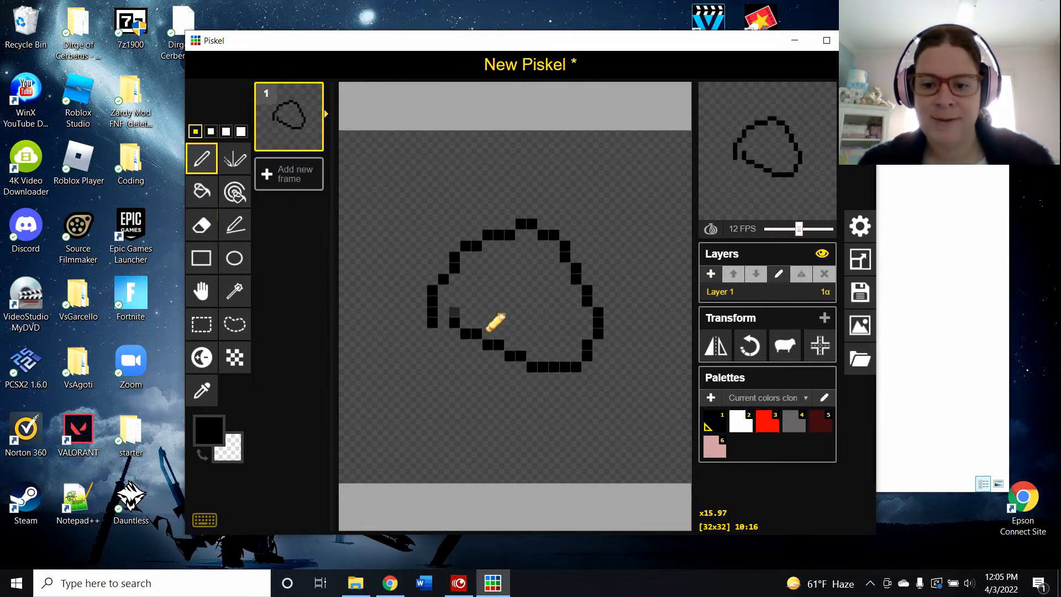
pyautogui.click(769, 420)
pyautogui.click(201, 192)
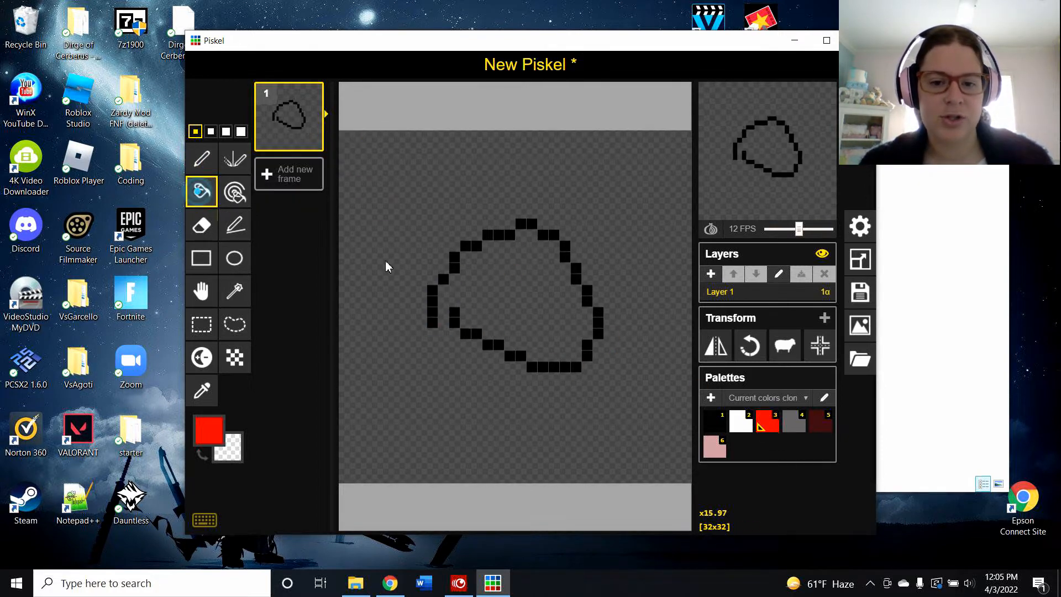
pyautogui.click(521, 310)
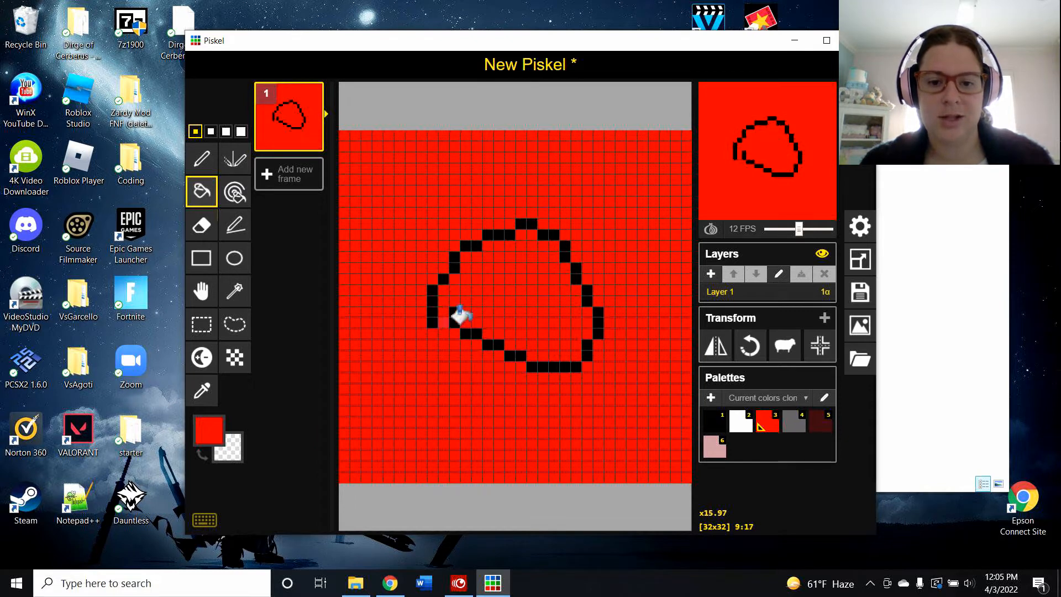
pyautogui.hotkey('ctrl', 'z')
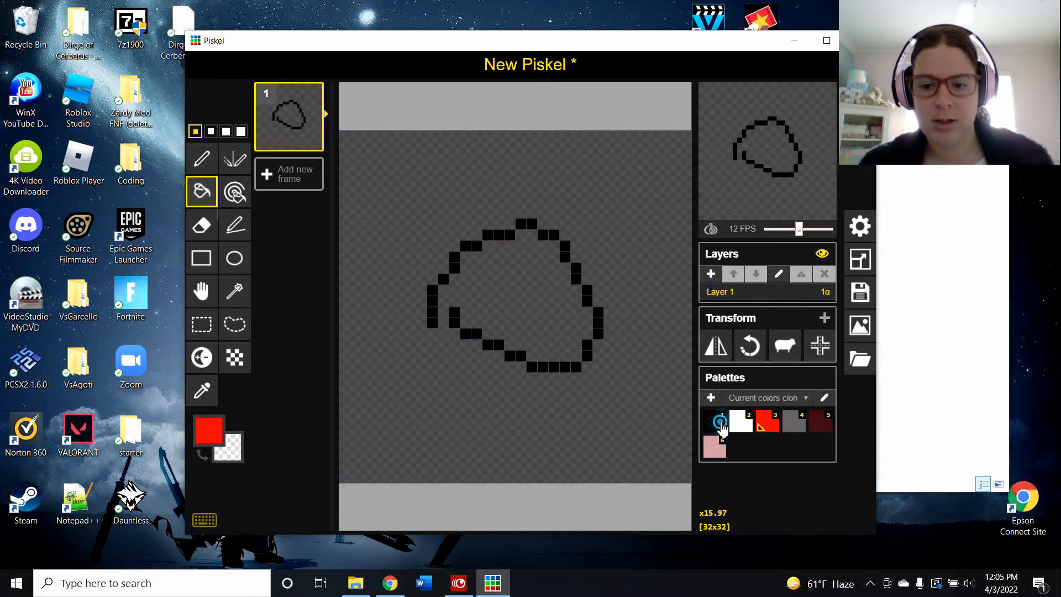
# Step: Close the gap in the outline with a black pixel, fill the shape red with the Paint bucket, and undo the whole drawing
pyautogui.click(713, 422)
pyautogui.click(452, 327)
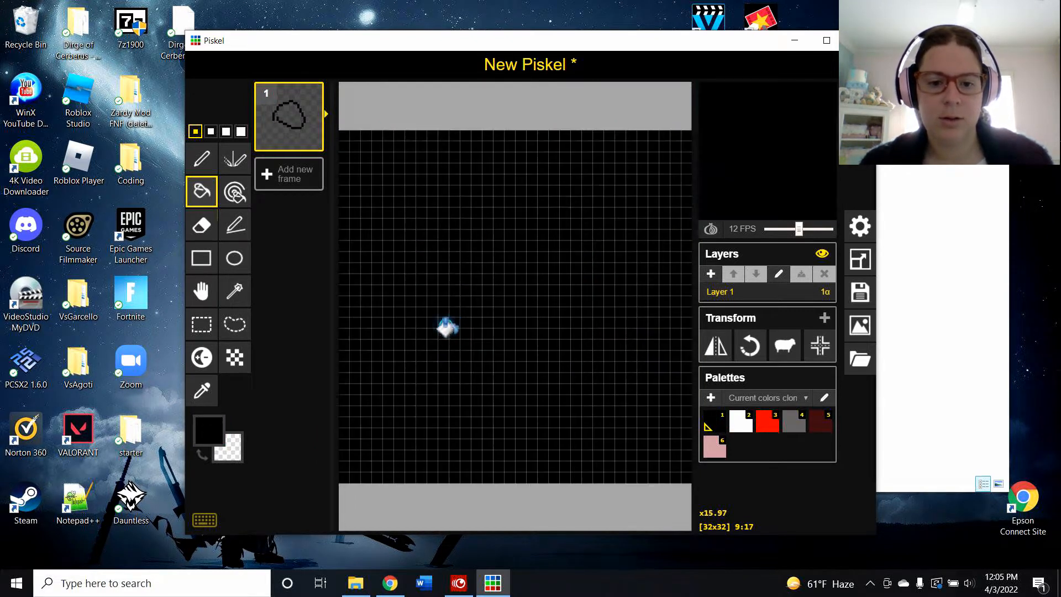
pyautogui.hotkey('ctrl', 'z')
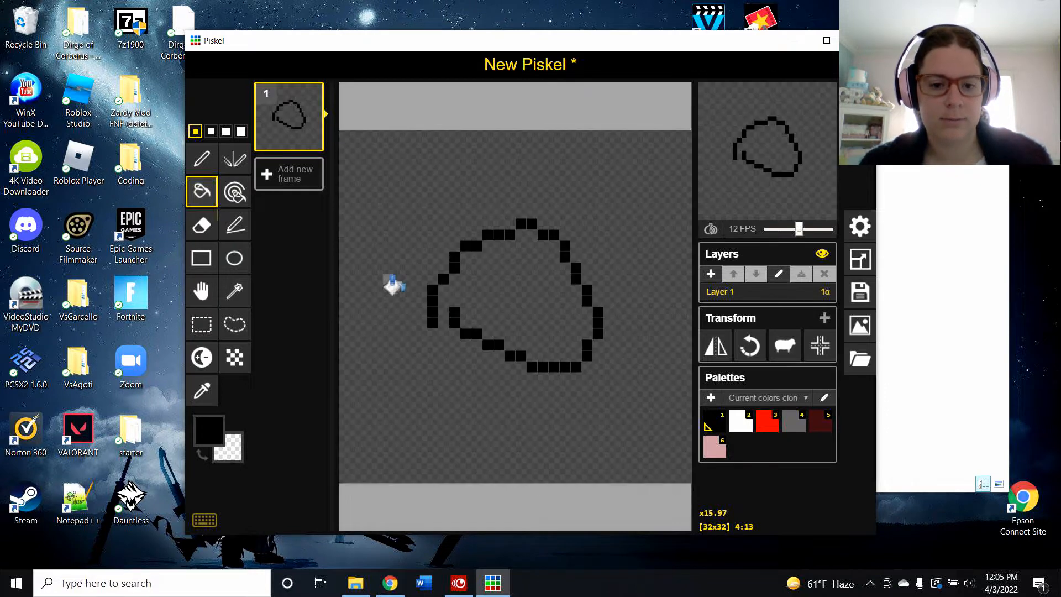
pyautogui.click(202, 158)
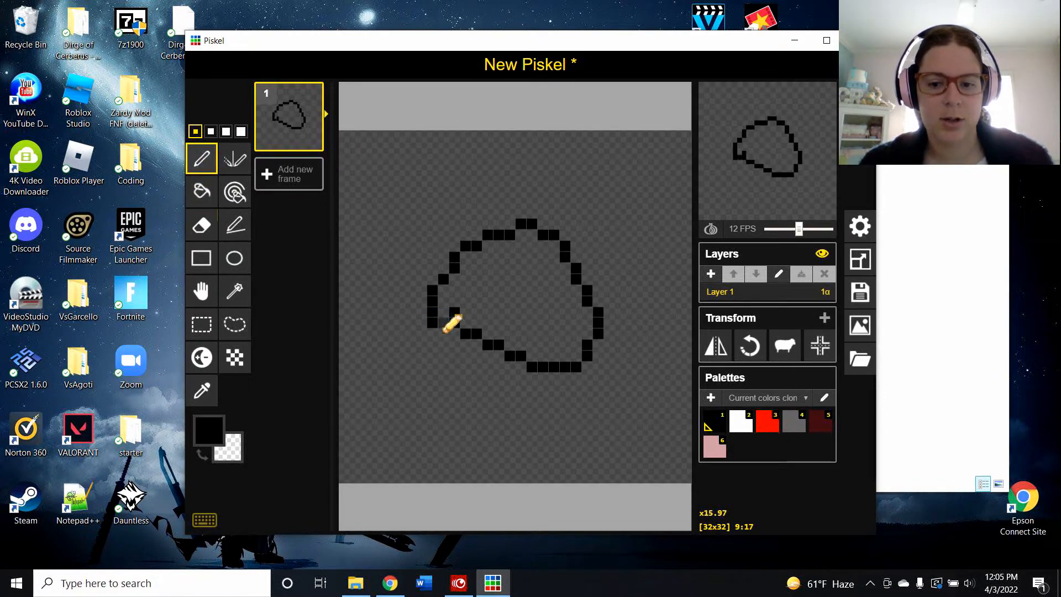
pyautogui.click(763, 424)
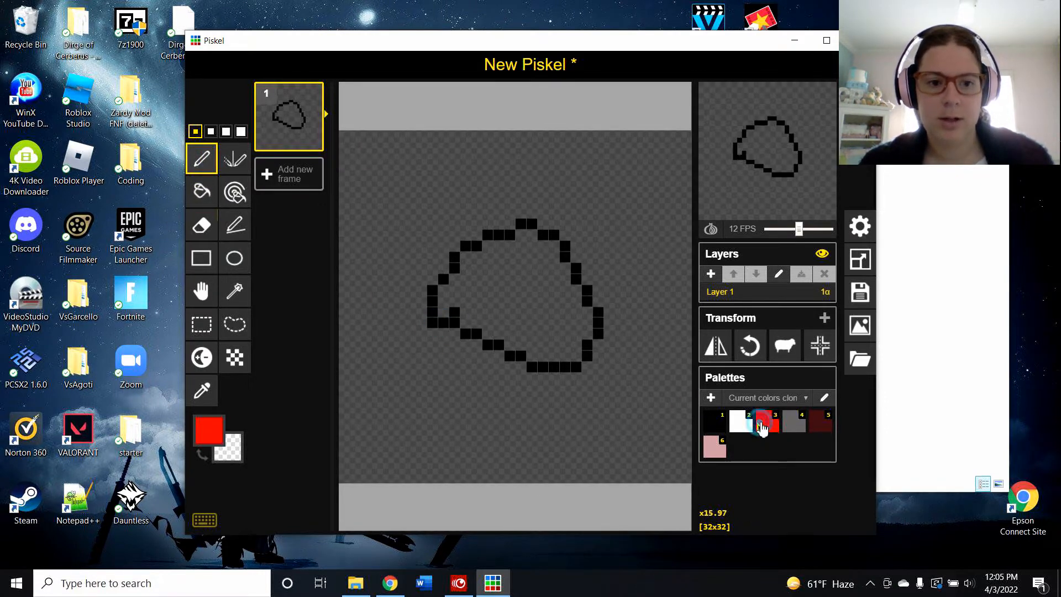
pyautogui.click(202, 192)
pyautogui.click(517, 300)
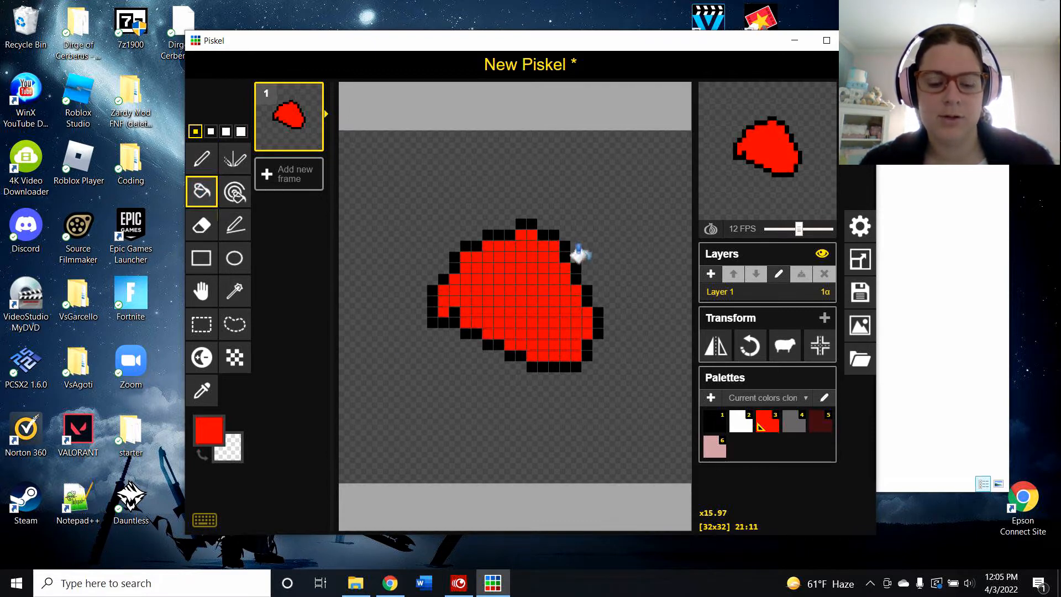
pyautogui.hotkey('ctrl', 'z')
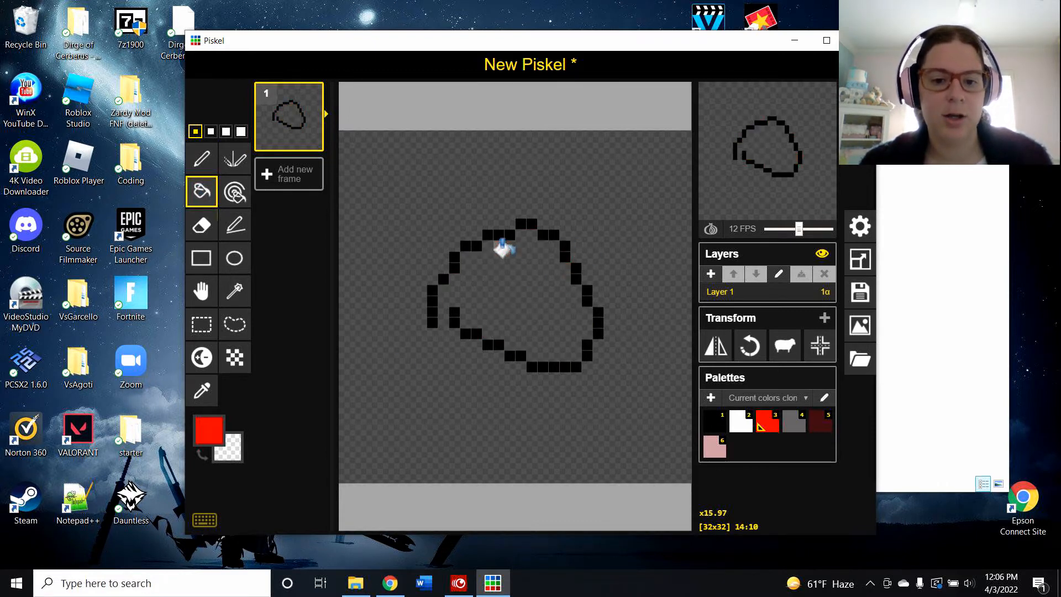
pyautogui.hotkey('ctrl', 'z')
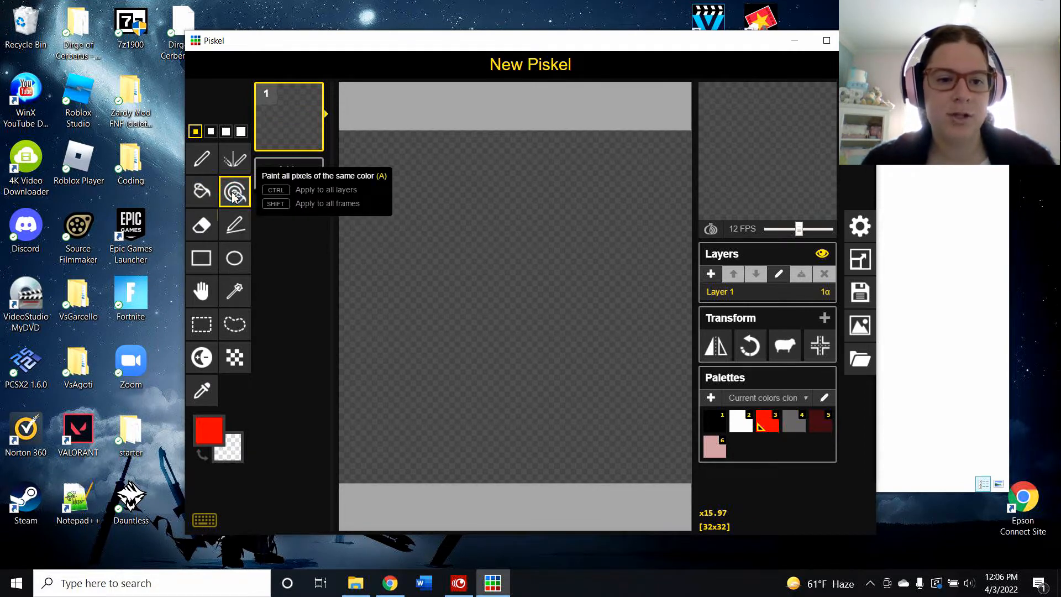
# Step: Paint the empty canvas black with the tool that paints all pixels of the same color, and undo it
pyautogui.click(714, 421)
pyautogui.click(432, 228)
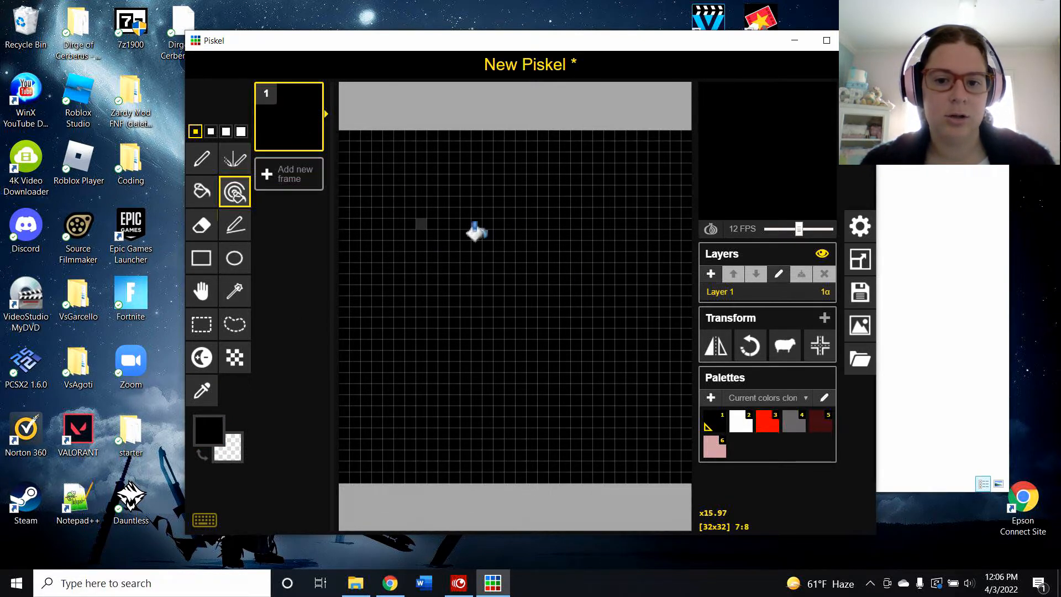
pyautogui.hotkey('ctrl', 'z')
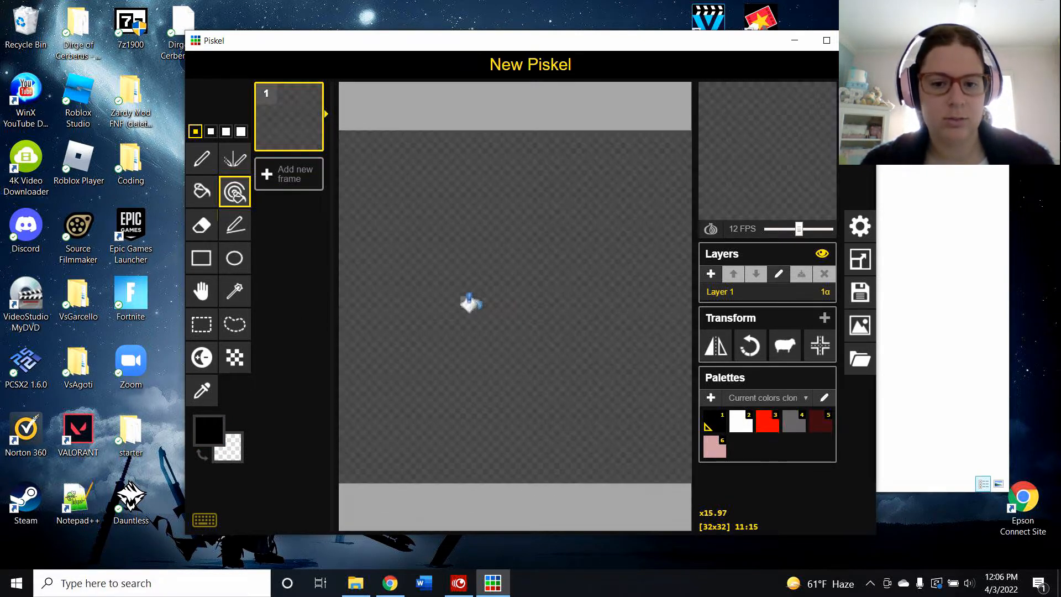
# Step: Draw a closed black outline, recolor all transparent pixels red with the tool that paints same-colored pixels, and undo both
pyautogui.click(202, 159)
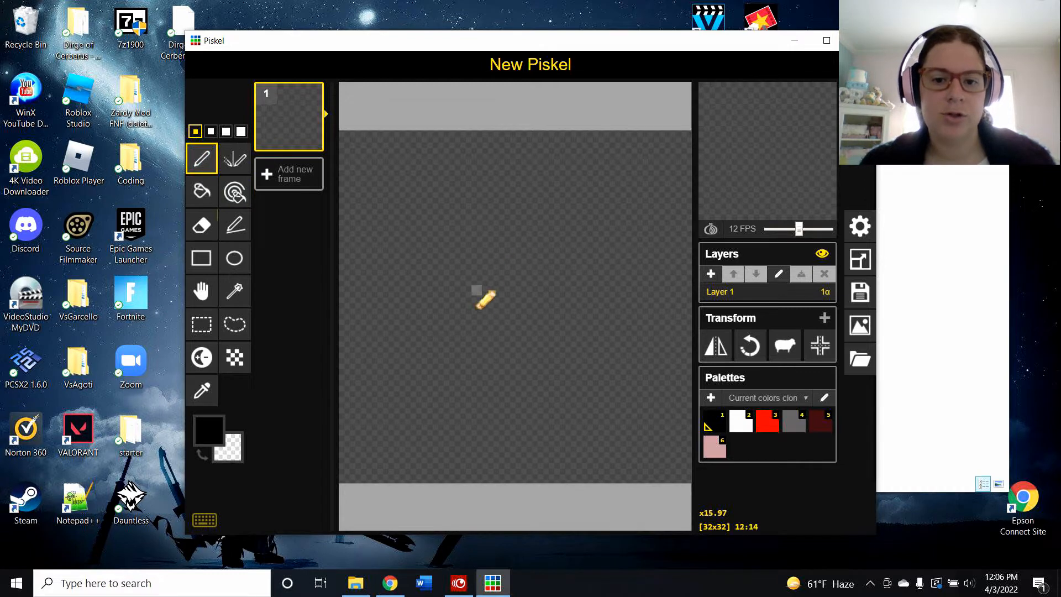
pyautogui.moveTo(631, 221)
pyautogui.mouseDown()
pyautogui.moveTo(631, 273)
pyautogui.moveTo(449, 439)
pyautogui.moveTo(404, 336)
pyautogui.moveTo(504, 282)
pyautogui.moveTo(636, 240)
pyautogui.mouseUp()
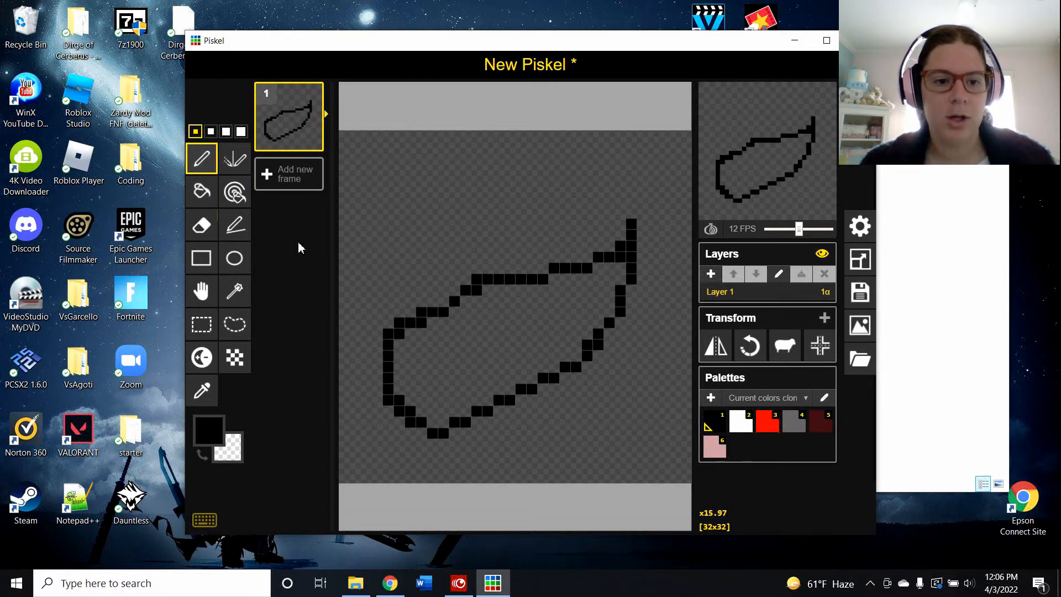
pyautogui.click(235, 192)
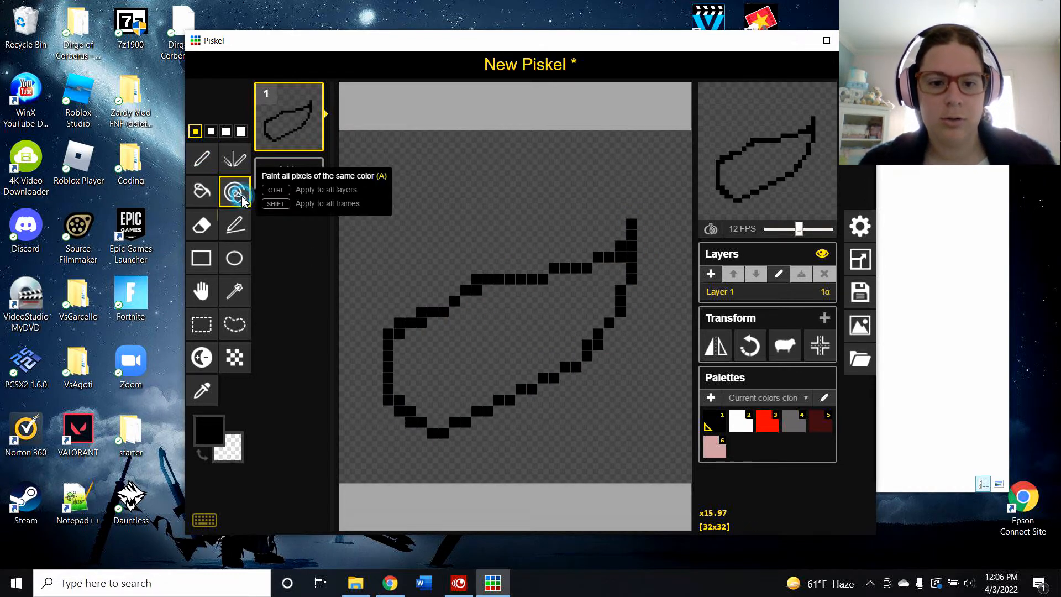
pyautogui.click(769, 424)
pyautogui.click(540, 351)
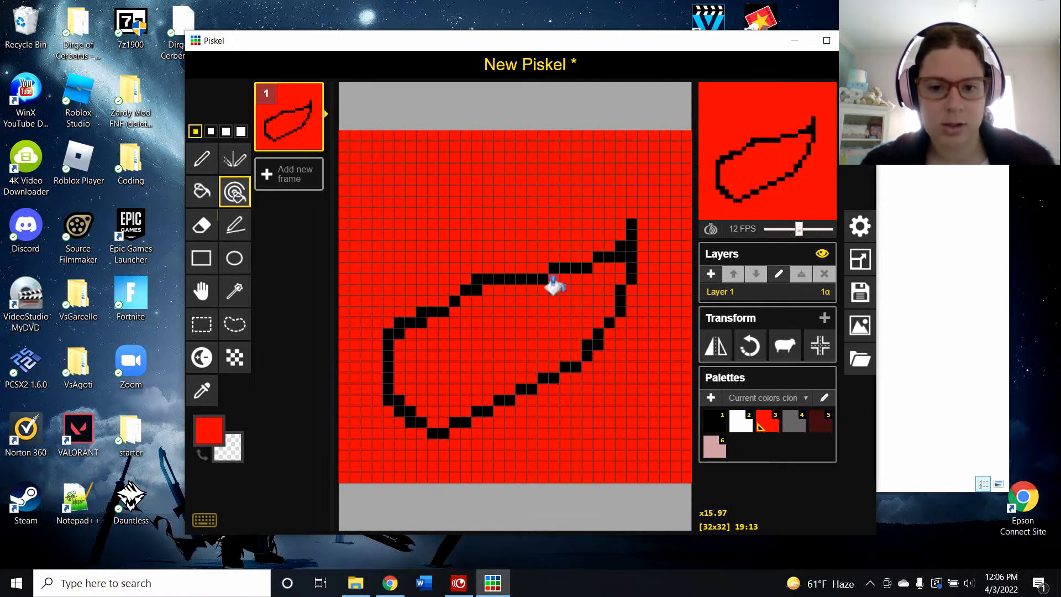
pyautogui.hotkey('ctrl', 'z')
pyautogui.hotkey('ctrl', 'z')
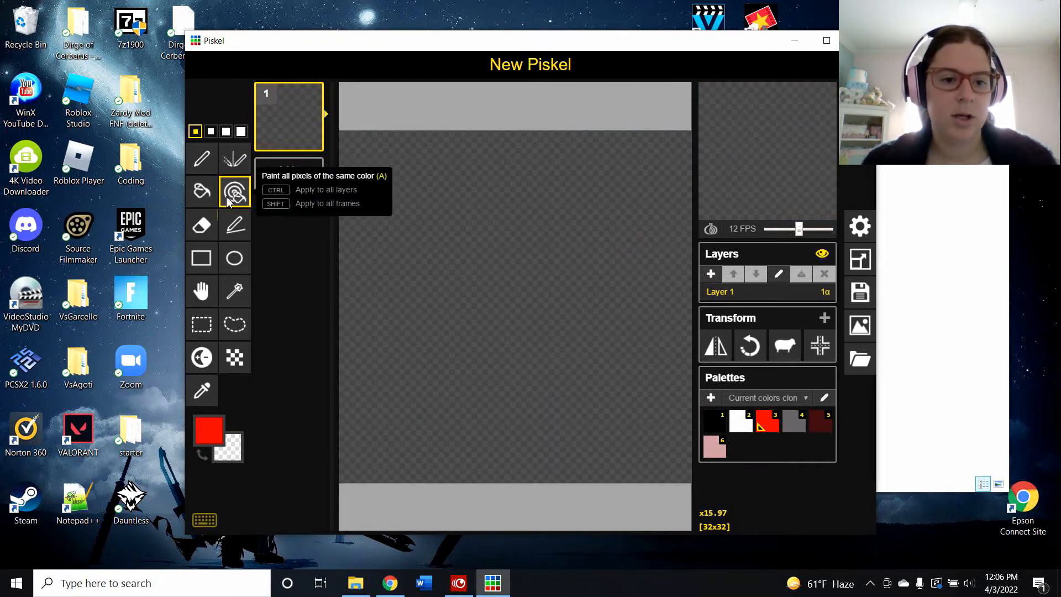
# Step: Draw a closed, irregular red outline in the middle of the empty canvas with the Pen tool
pyautogui.click(201, 225)
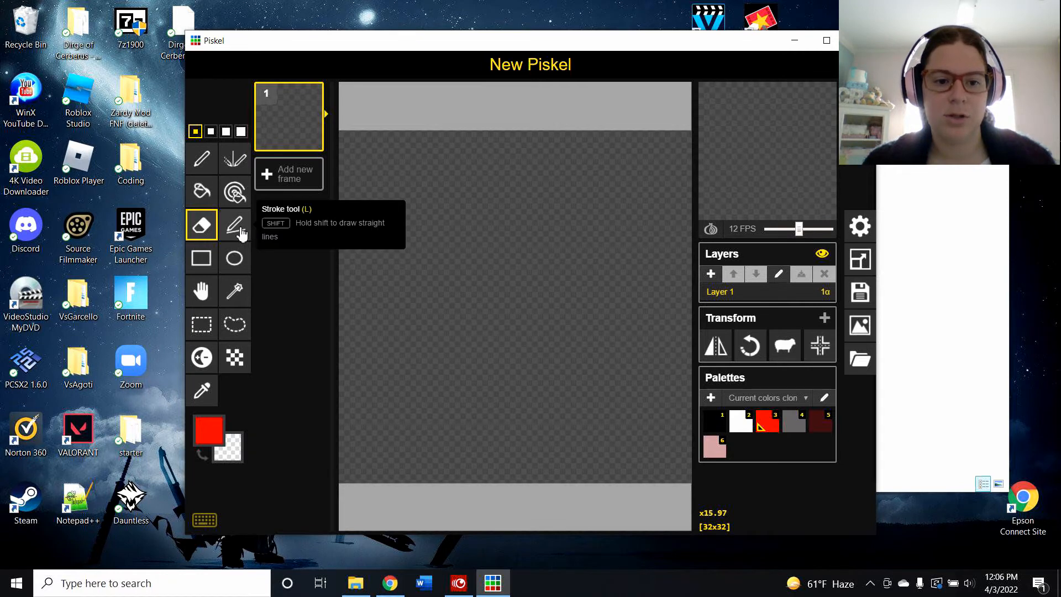
pyautogui.click(198, 161)
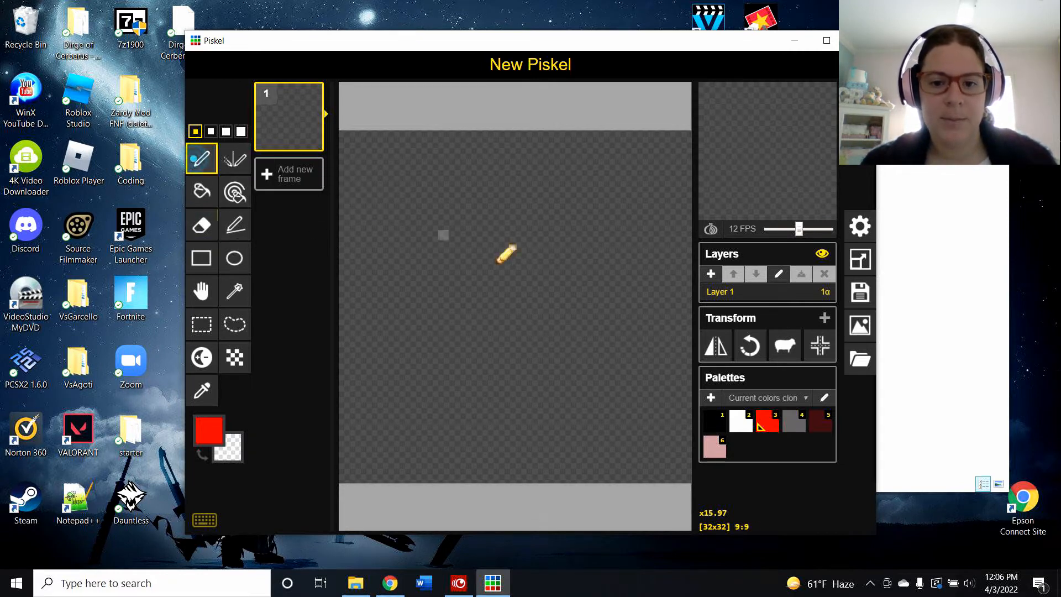
pyautogui.moveTo(565, 278)
pyautogui.mouseDown()
pyautogui.moveTo(571, 349)
pyautogui.moveTo(509, 390)
pyautogui.mouseUp()
pyautogui.moveTo(510, 269); pyautogui.dragTo(565, 276)
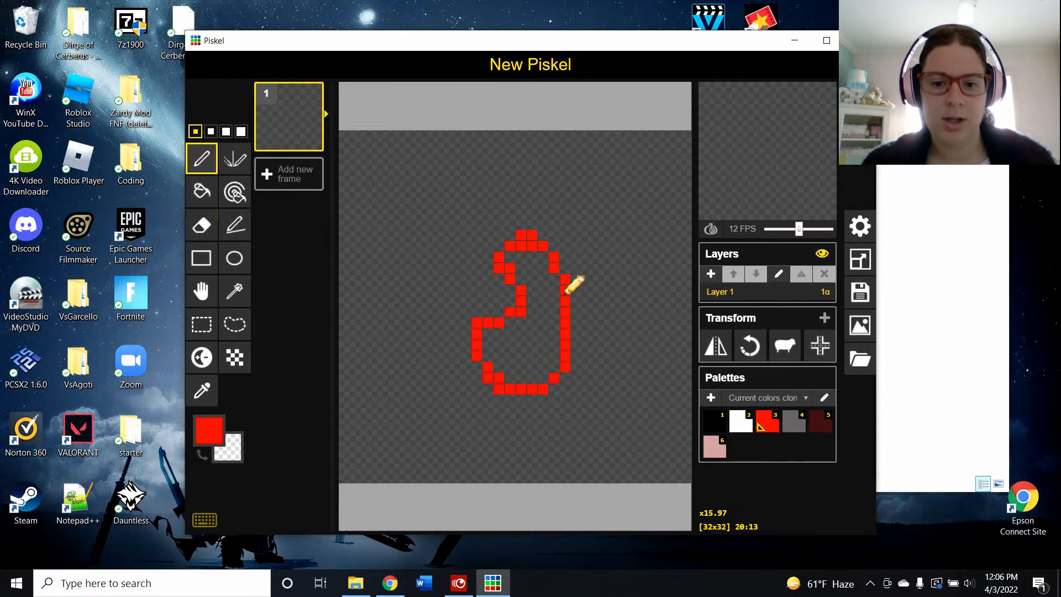
# Step: Erase the topmost pixels and the lower-left curve of the red outline with the Eraser
pyautogui.click(201, 225)
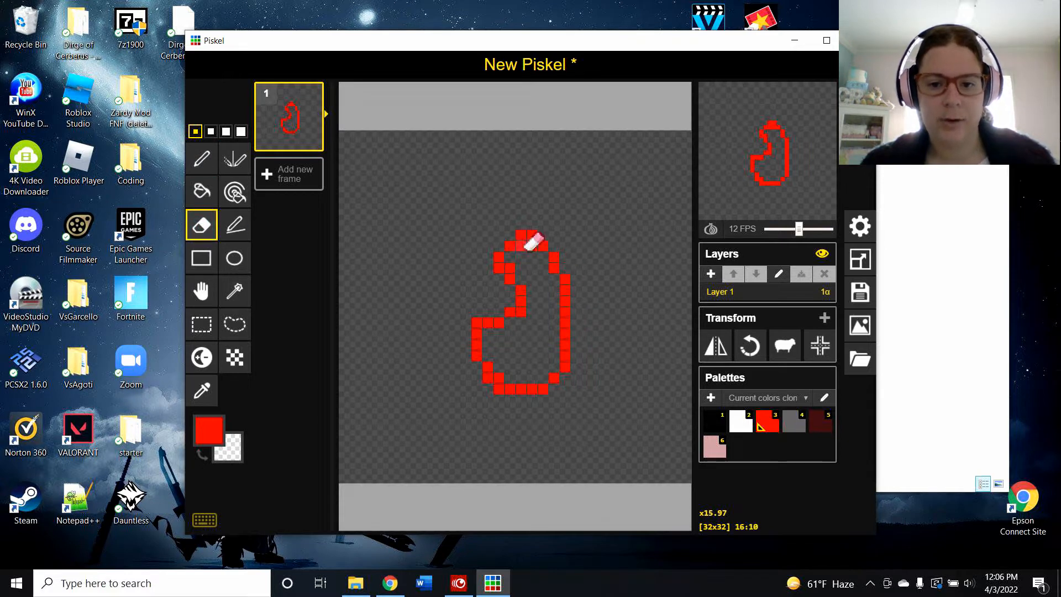
pyautogui.moveTo(533, 236); pyautogui.dragTo(514, 230)
pyautogui.moveTo(480, 367); pyautogui.dragTo(515, 391)
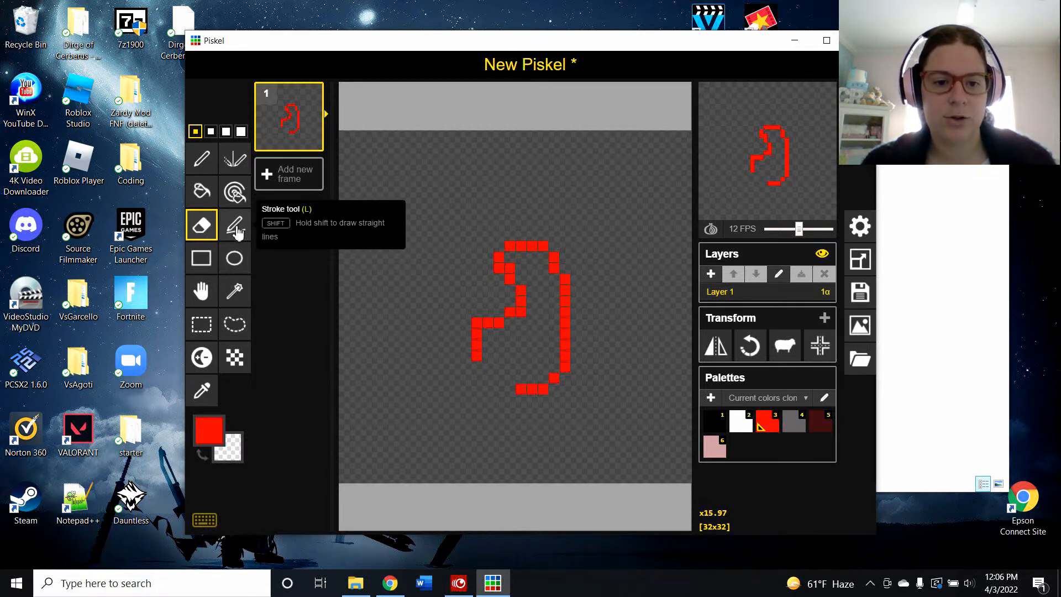
# Step: Draw a red rectangle about 12x11 pixels at the outline's upper left and a red ellipse about 13x9 pixels over its lower end
pyautogui.click(201, 257)
pyautogui.moveTo(400, 191)
pyautogui.mouseDown()
pyautogui.moveTo(532, 303)
pyautogui.moveTo(522, 303)
pyautogui.mouseUp()
pyautogui.click(234, 258)
pyautogui.moveTo(455, 357); pyautogui.dragTo(589, 445)
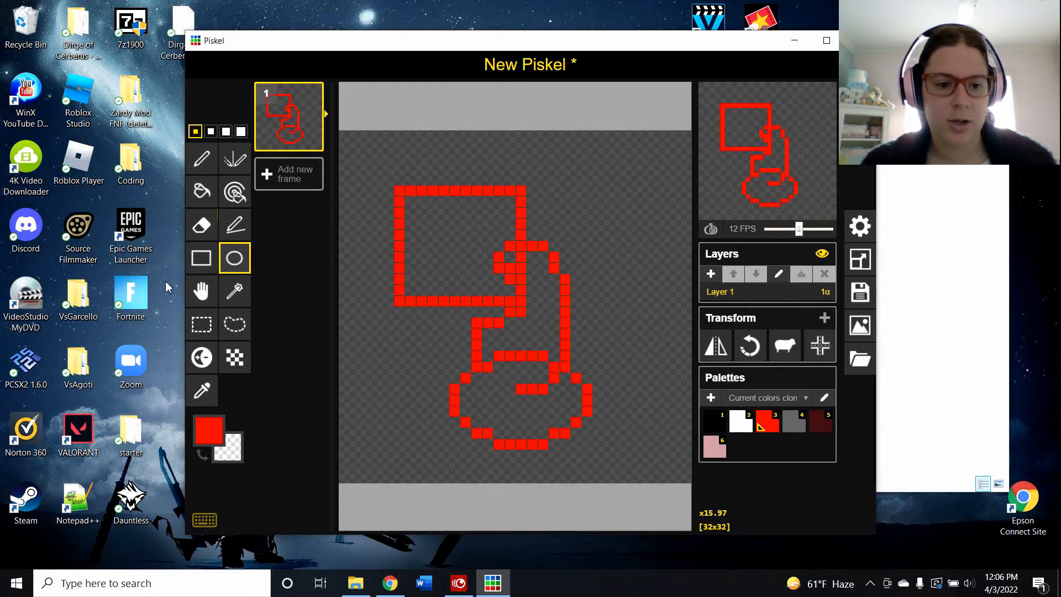
# Step: Shift the whole drawing about 11 pixels right and 5 down with the Move tool, and try Shape selection on the red pixels
pyautogui.click(202, 299)
pyautogui.moveTo(408, 197)
pyautogui.mouseDown()
pyautogui.moveTo(464, 282)
pyautogui.moveTo(426, 214)
pyautogui.moveTo(531, 247)
pyautogui.mouseUp()
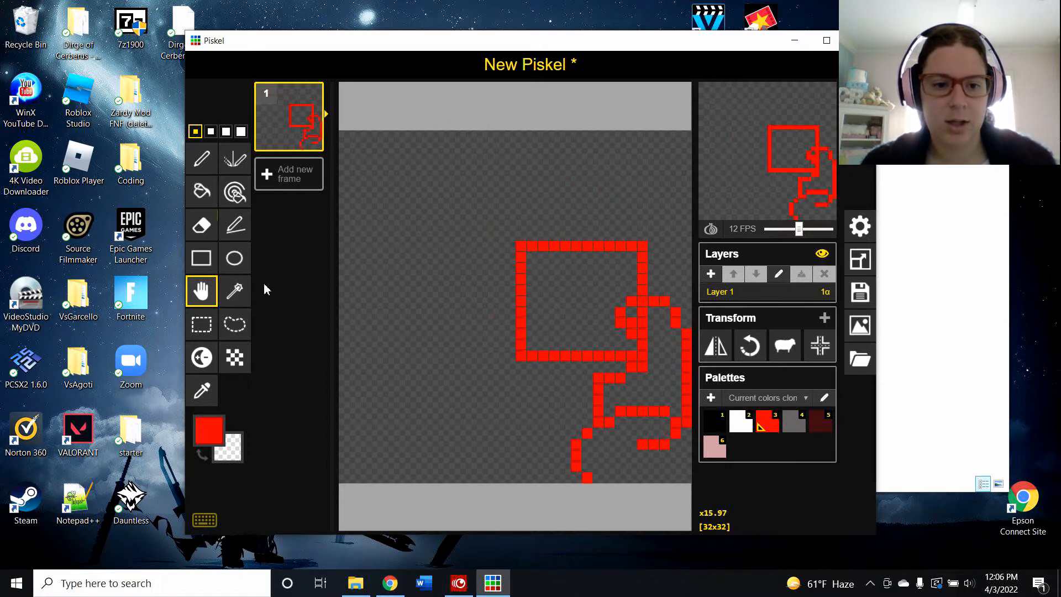
pyautogui.click(233, 300)
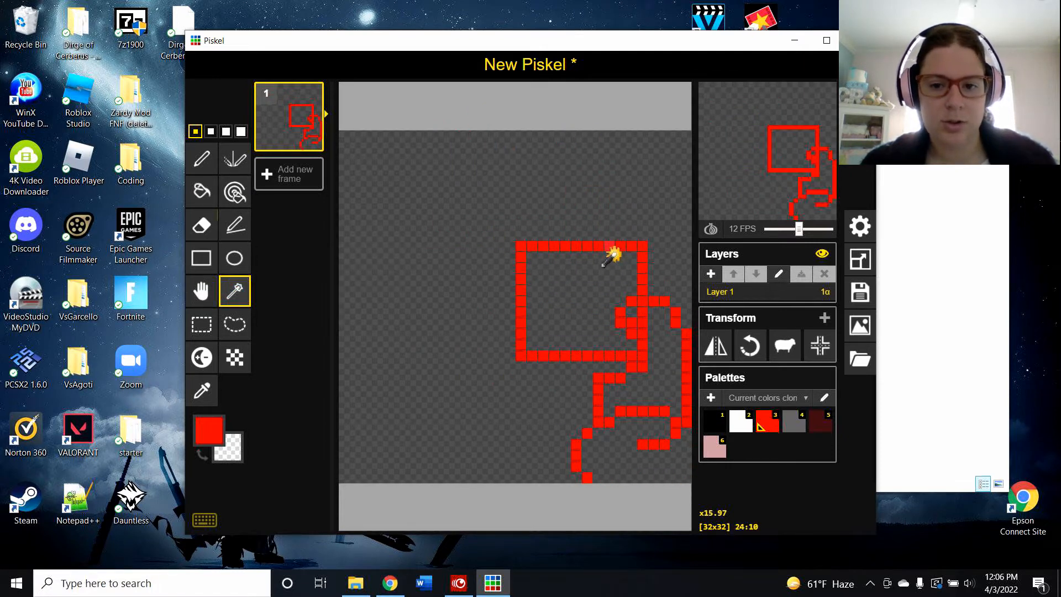
pyautogui.click(596, 248)
pyautogui.click(605, 391)
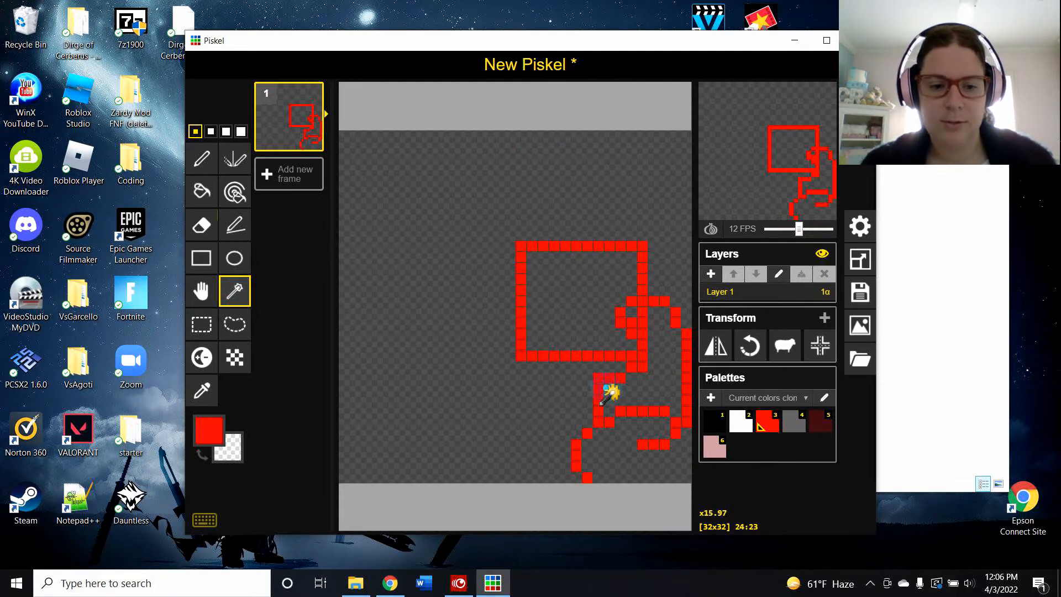
# Step: Select the area around the red rectangle with Rectangle selection and move its content about 5 pixels left and 2 up
pyautogui.click(212, 332)
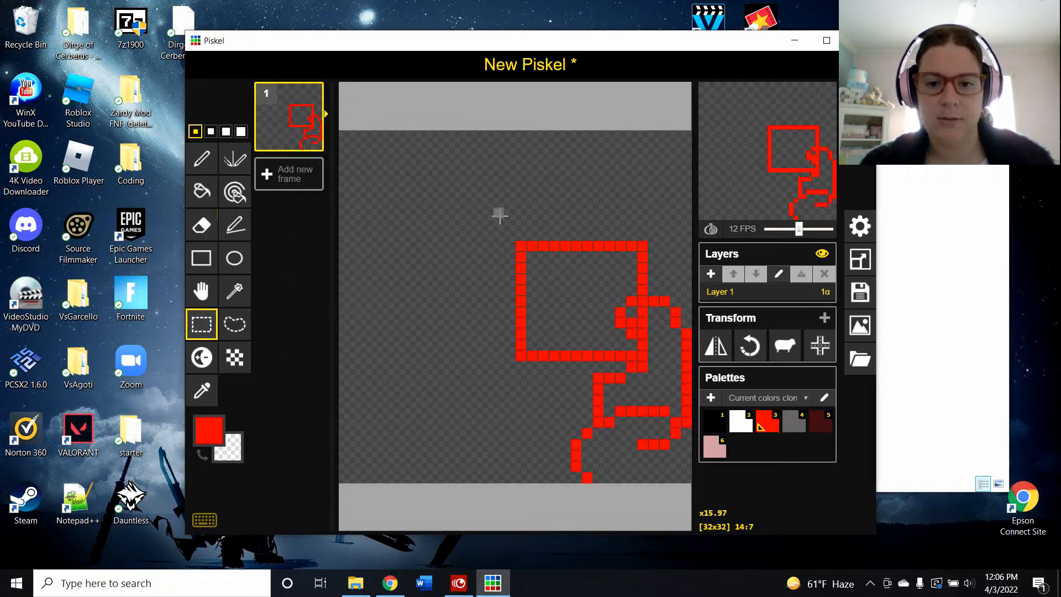
pyautogui.moveTo(495, 217); pyautogui.dragTo(669, 369)
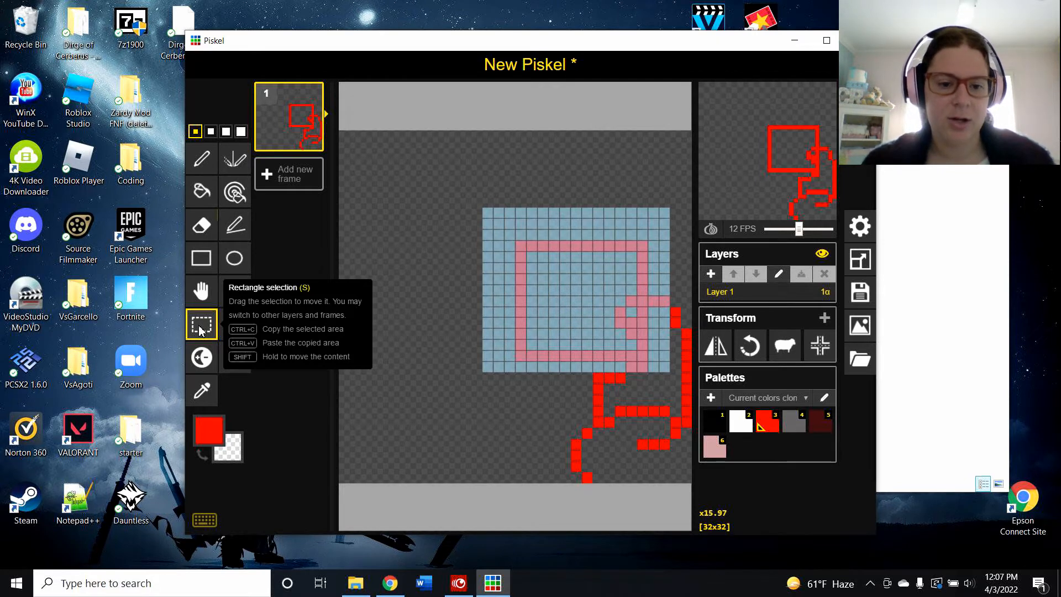
pyautogui.moveTo(526, 299); pyautogui.dragTo(477, 273)
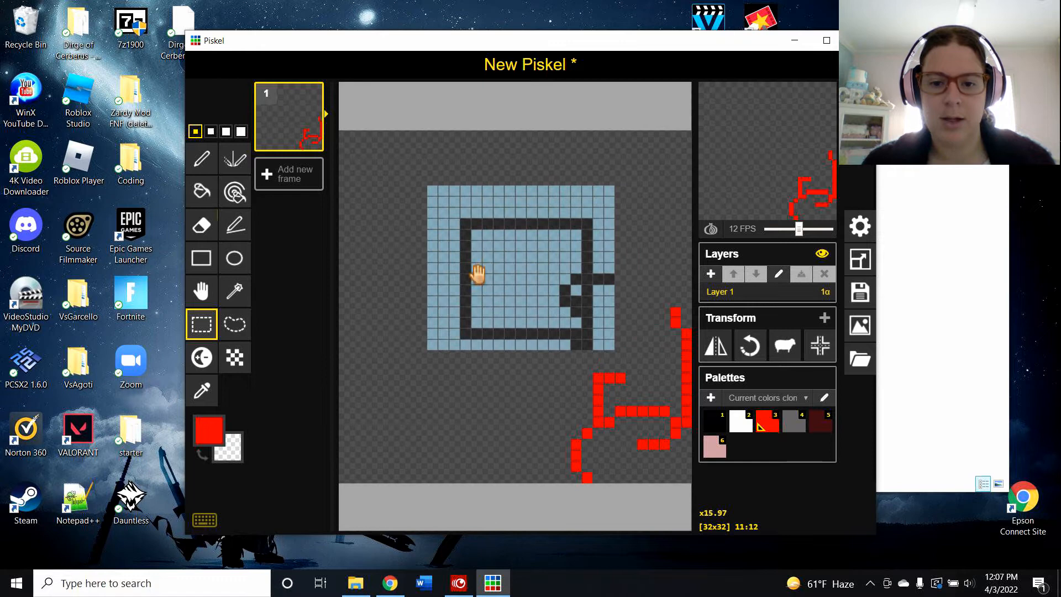
pyautogui.click(394, 322)
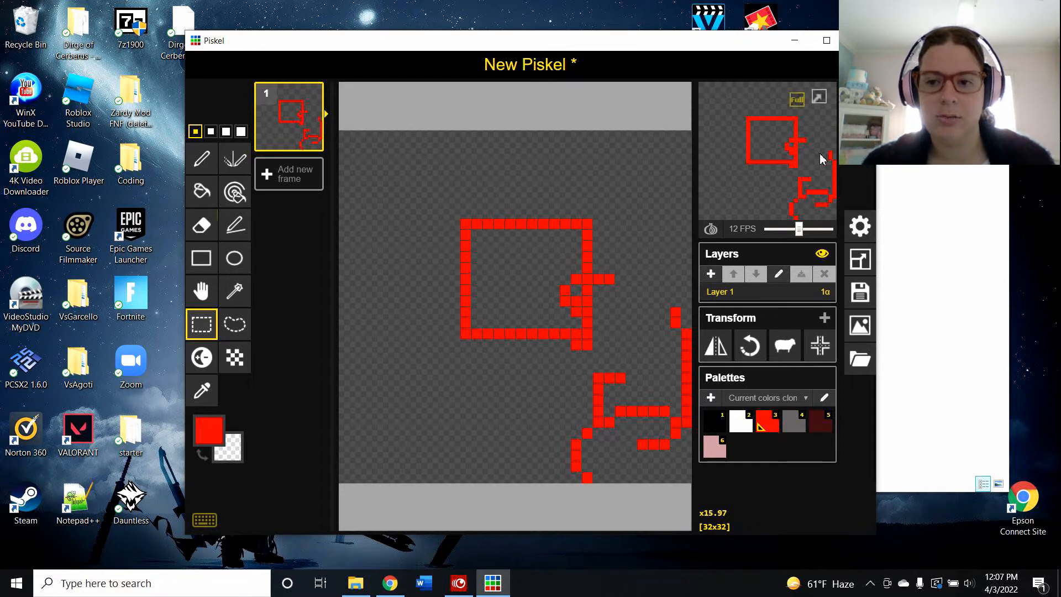
# Step: Lighten pixels along the rectangle's left and bottom edges with the Lighten tool, and darken pixels along the same edges
pyautogui.click(202, 359)
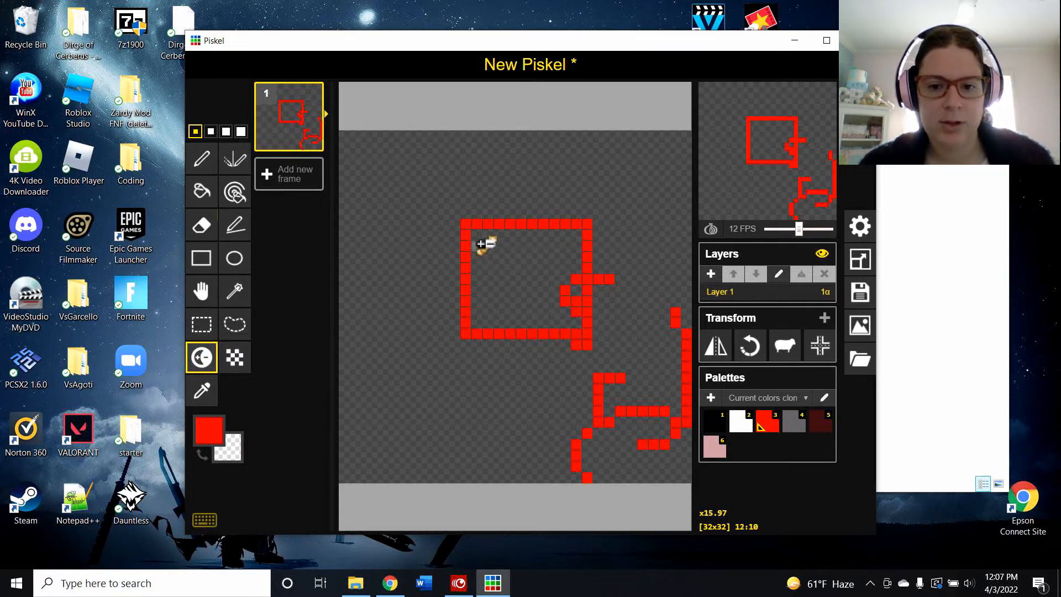
pyautogui.moveTo(467, 246)
pyautogui.mouseDown()
pyautogui.moveTo(468, 293)
pyautogui.moveTo(471, 263)
pyautogui.moveTo(480, 335)
pyautogui.moveTo(563, 343)
pyautogui.moveTo(501, 341)
pyautogui.moveTo(564, 337)
pyautogui.mouseUp()
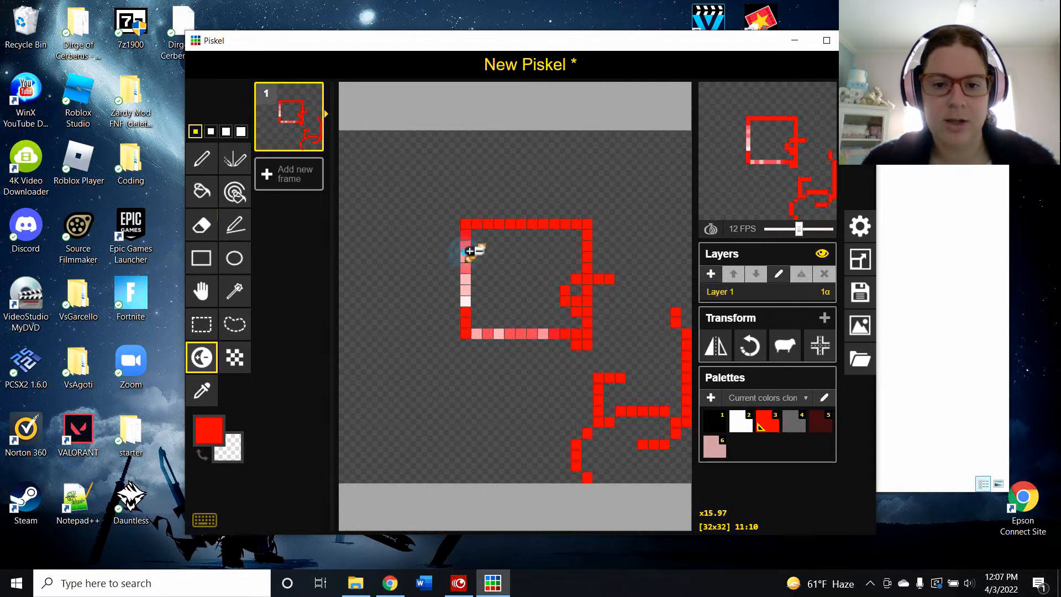
pyautogui.moveTo(469, 252)
pyautogui.mouseDown()
pyautogui.moveTo(469, 275)
pyautogui.moveTo(477, 257)
pyautogui.moveTo(464, 262)
pyautogui.moveTo(469, 328)
pyautogui.moveTo(585, 353)
pyautogui.moveTo(576, 337)
pyautogui.moveTo(517, 330)
pyautogui.mouseUp()
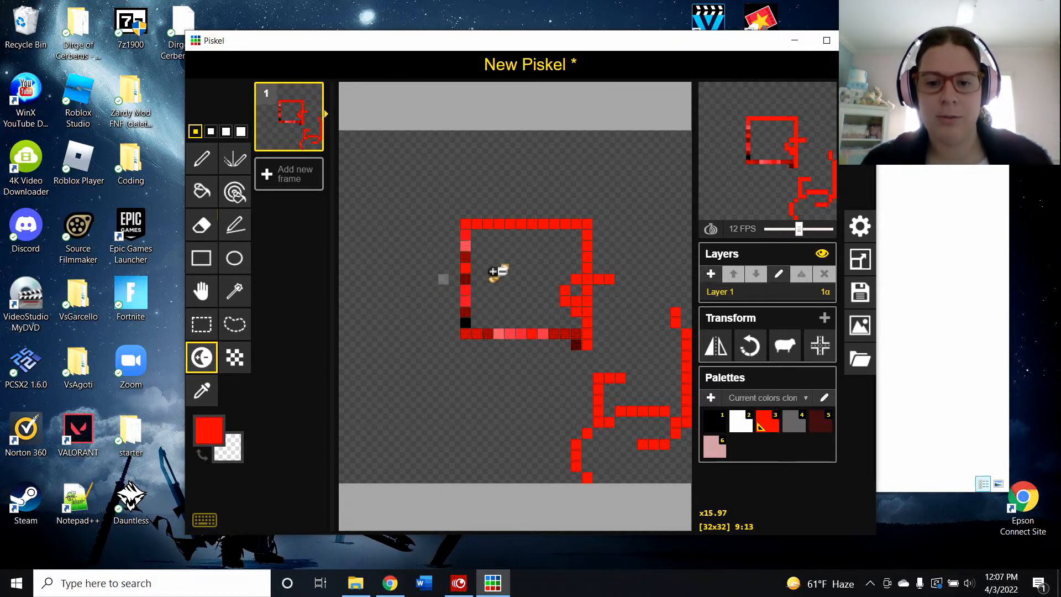
# Step: Apply the Dithering tool along the rectangle's top edge and over the area around it, and undo the dithering outside the top edge
pyautogui.click(233, 359)
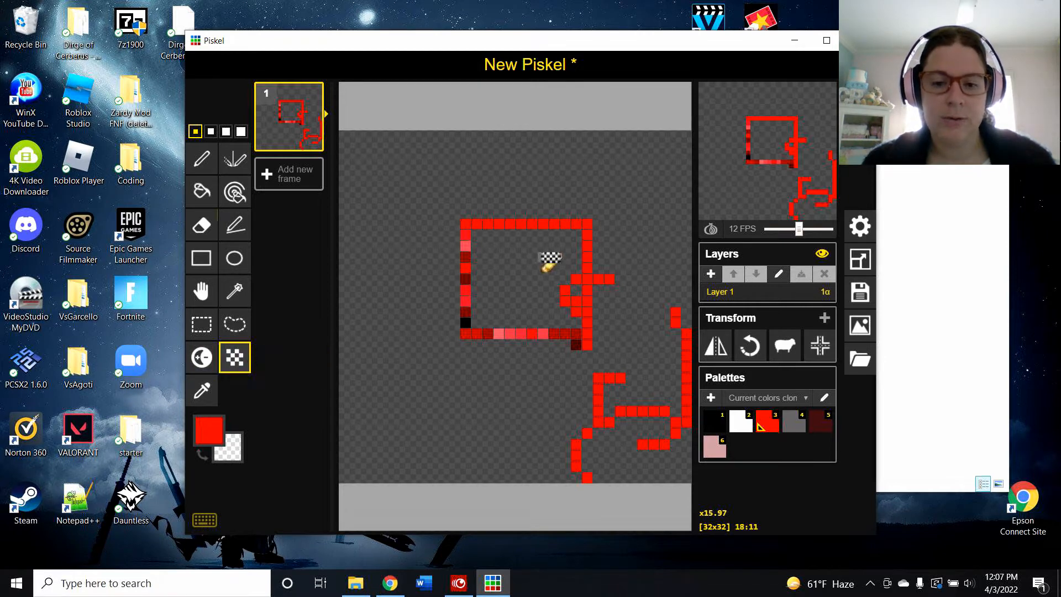
pyautogui.moveTo(486, 225)
pyautogui.mouseDown()
pyautogui.moveTo(586, 234)
pyautogui.moveTo(599, 325)
pyautogui.moveTo(557, 350)
pyautogui.moveTo(489, 358)
pyautogui.moveTo(561, 383)
pyautogui.moveTo(572, 373)
pyautogui.moveTo(536, 374)
pyautogui.moveTo(453, 412)
pyautogui.moveTo(496, 391)
pyautogui.moveTo(453, 352)
pyautogui.moveTo(605, 311)
pyautogui.moveTo(634, 270)
pyautogui.moveTo(635, 377)
pyautogui.moveTo(405, 284)
pyautogui.moveTo(628, 240)
pyautogui.moveTo(462, 244)
pyautogui.moveTo(635, 296)
pyautogui.mouseUp()
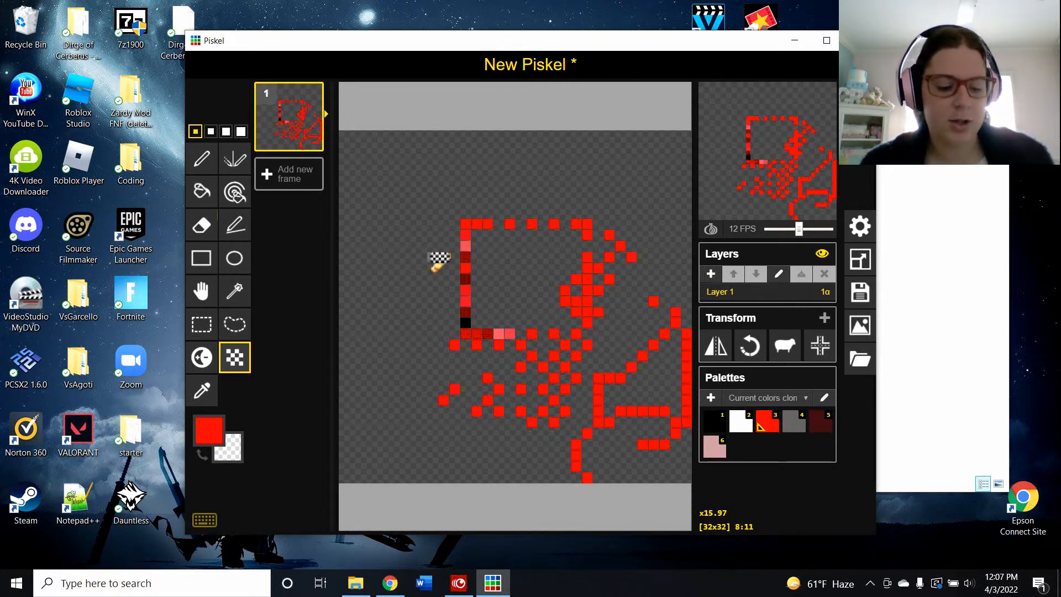
pyautogui.hotkey('ctrl', 'z')
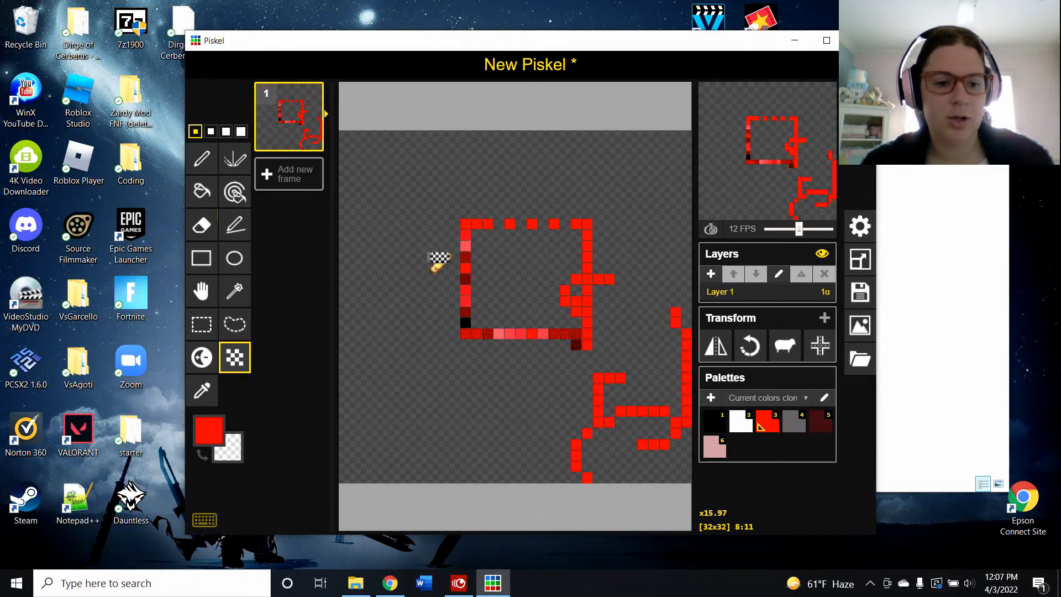
# Step: Add a second blank frame, set the animation preview to 3 FPS, and make the second frame active
pyautogui.click(201, 390)
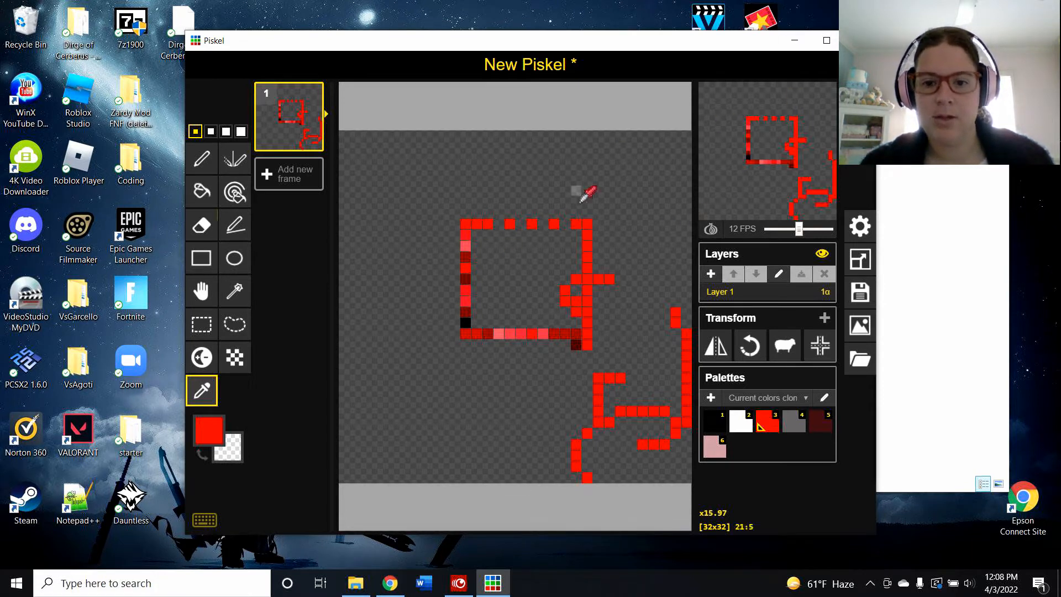
pyautogui.click(201, 159)
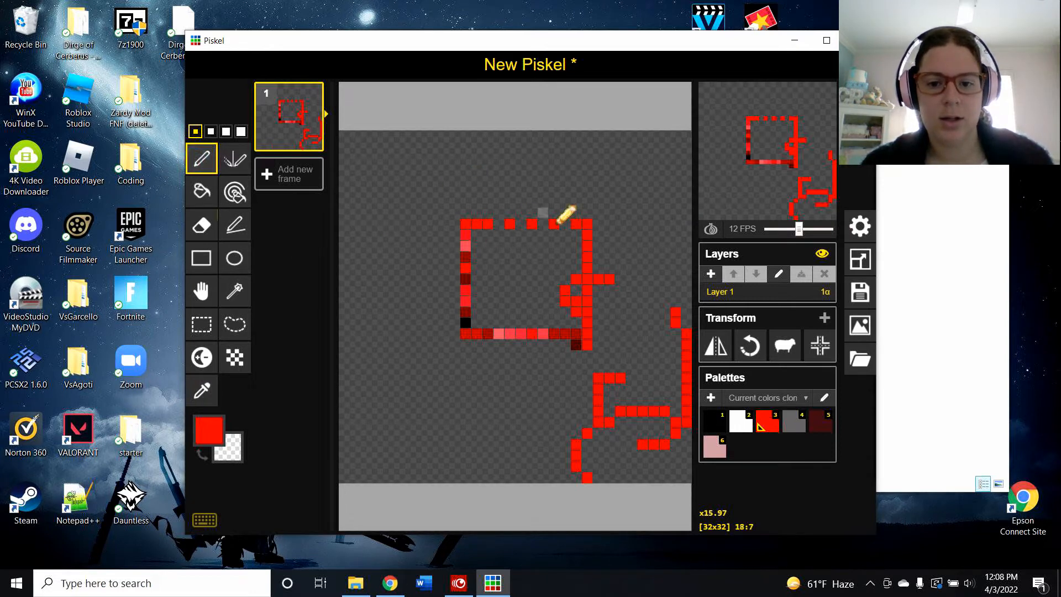
pyautogui.click(284, 176)
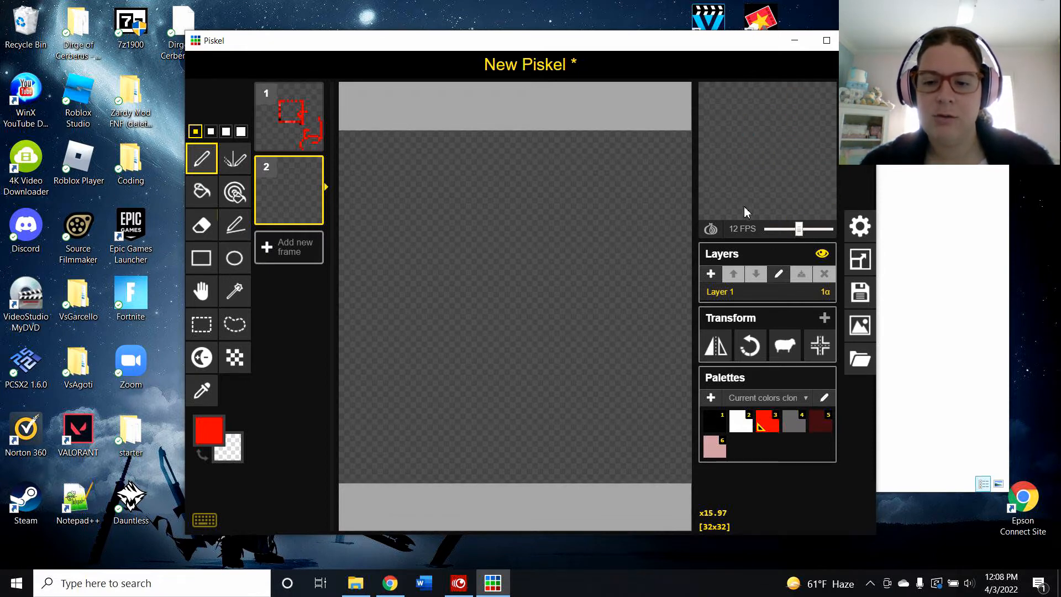
pyautogui.click(290, 108)
pyautogui.click(318, 200)
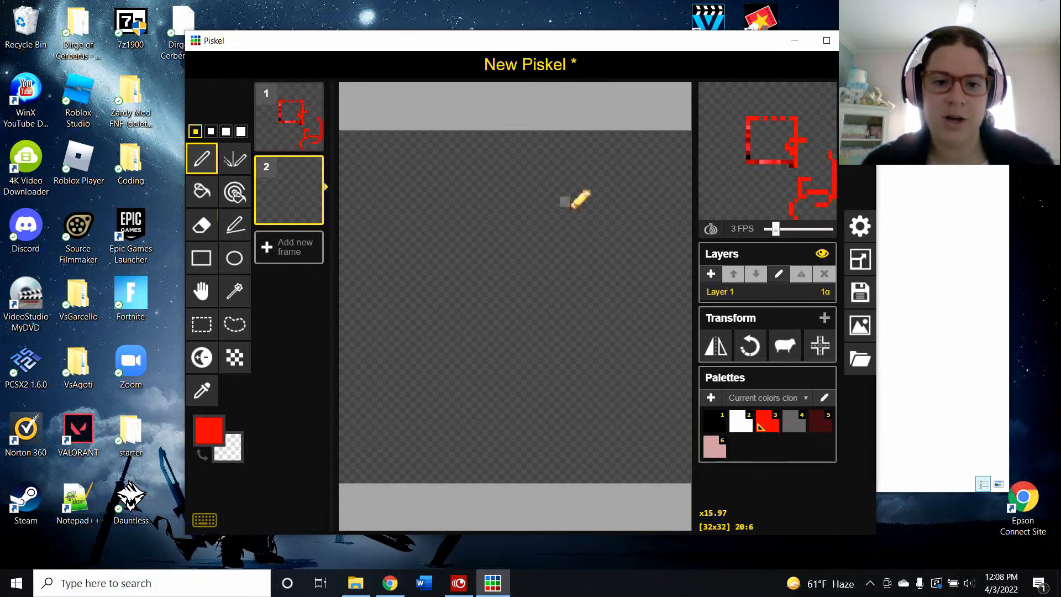
# Step: Draw a red heart-like outline with inner strokes on the second frame using the Pen tool
pyautogui.moveTo(488, 323)
pyautogui.mouseDown()
pyautogui.moveTo(488, 268)
pyautogui.moveTo(589, 286)
pyautogui.moveTo(512, 324)
pyautogui.mouseUp()
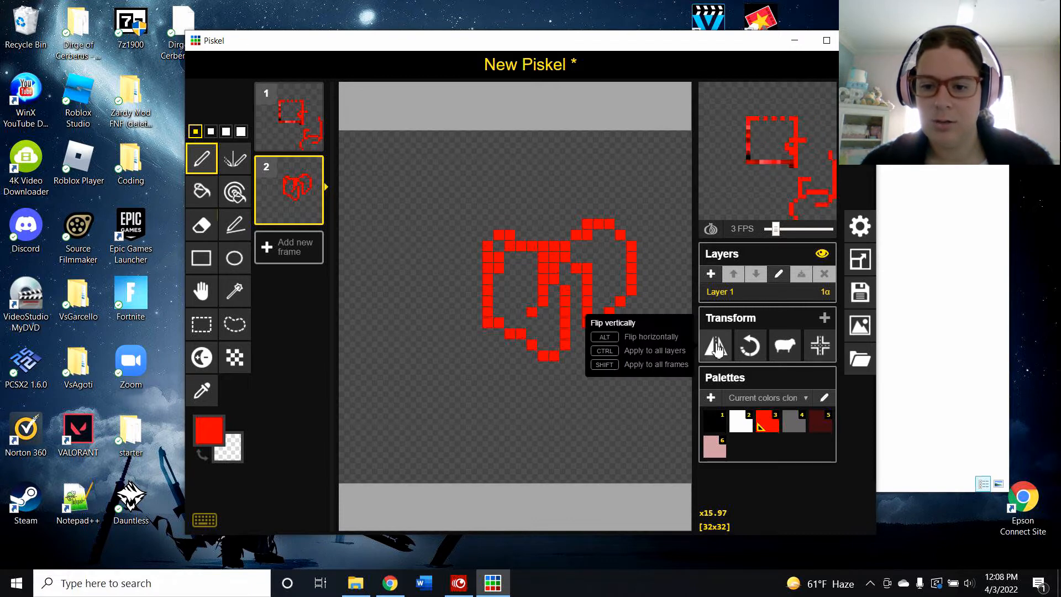
# Step: Rotate the heart-like drawing through a full turn back to upright and align it to the canvas center
pyautogui.click(744, 351)
pyautogui.click(743, 351)
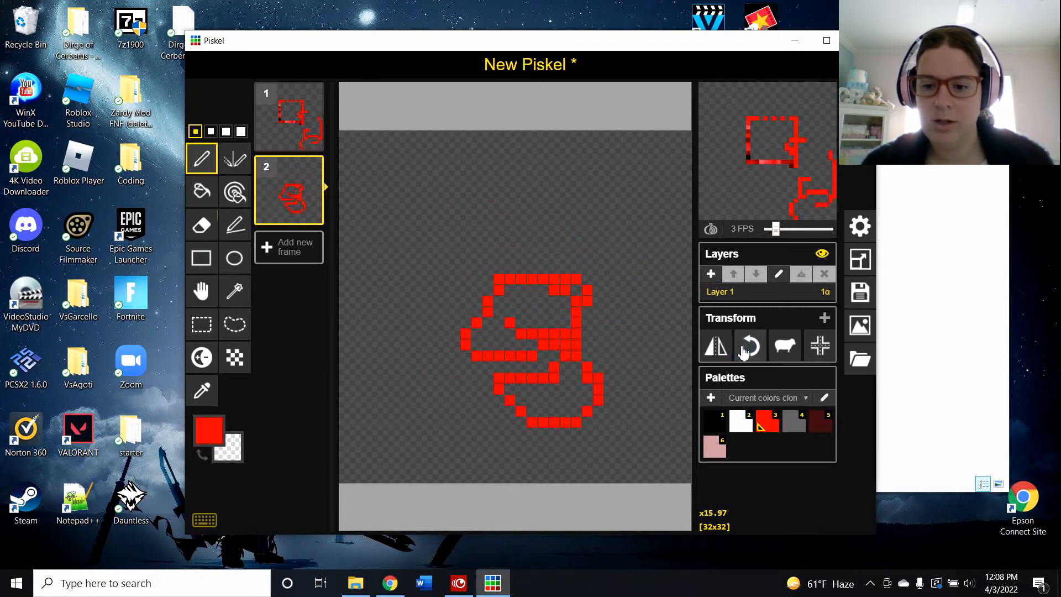
pyautogui.click(743, 351)
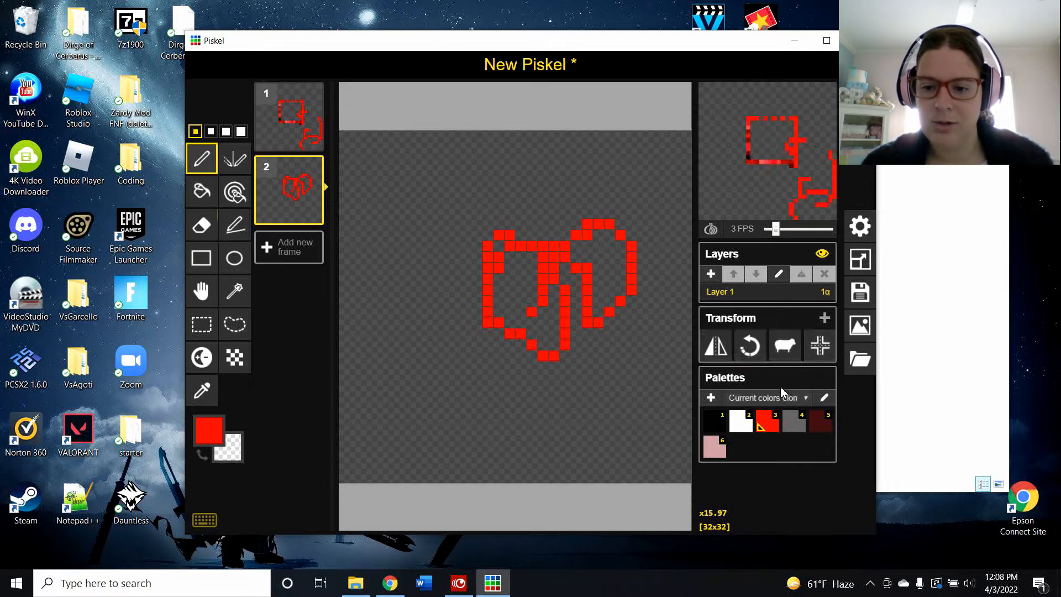
pyautogui.click(818, 357)
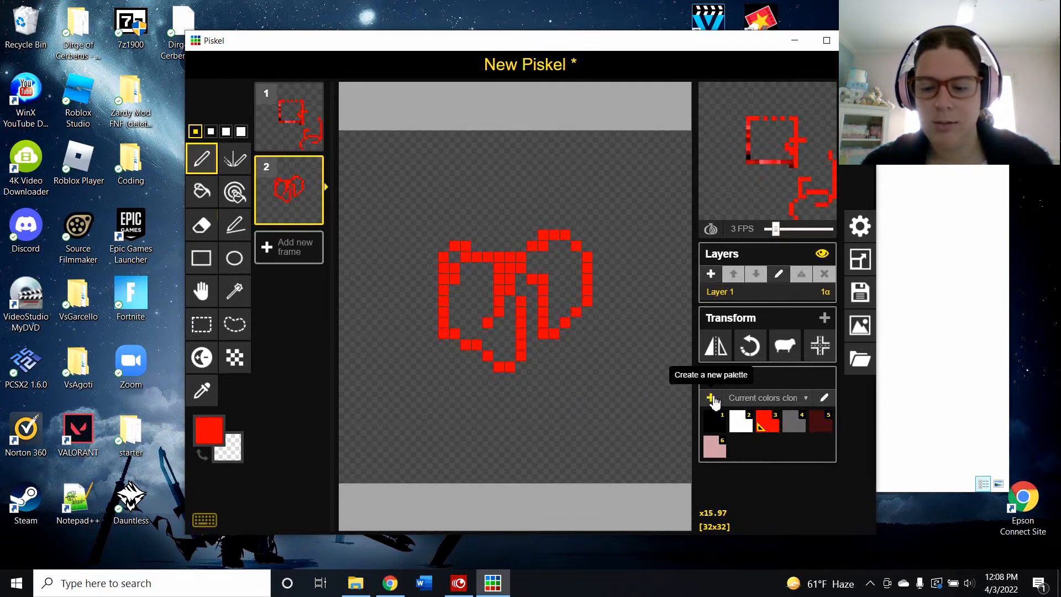
# Step: Recolor the black swatch of the Current colors clone palette to green #47C01E in the palette editor
pyautogui.click(823, 401)
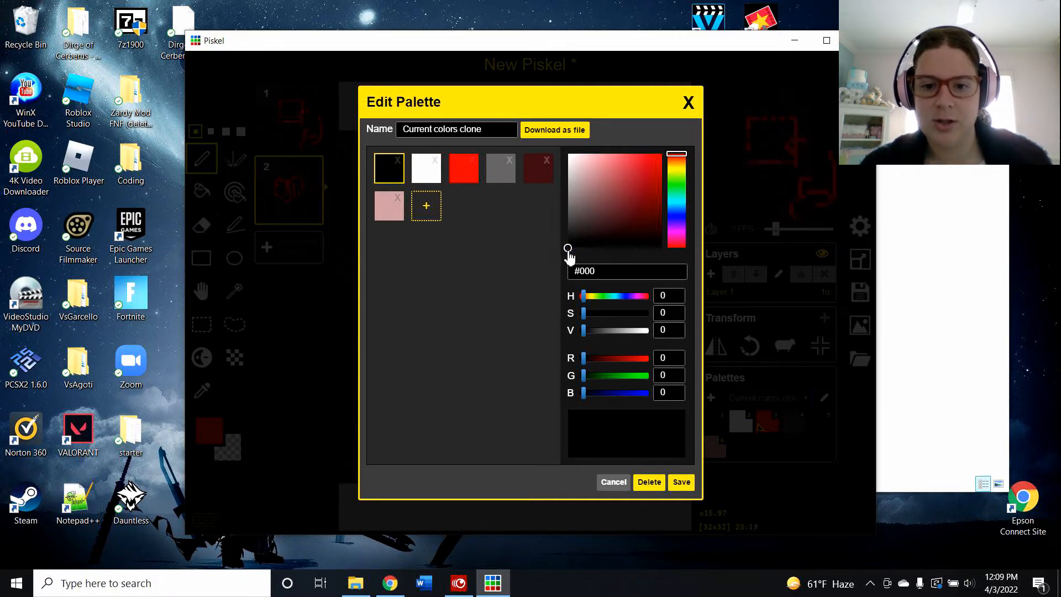
pyautogui.click(611, 214)
pyautogui.moveTo(679, 157); pyautogui.dragTo(676, 182)
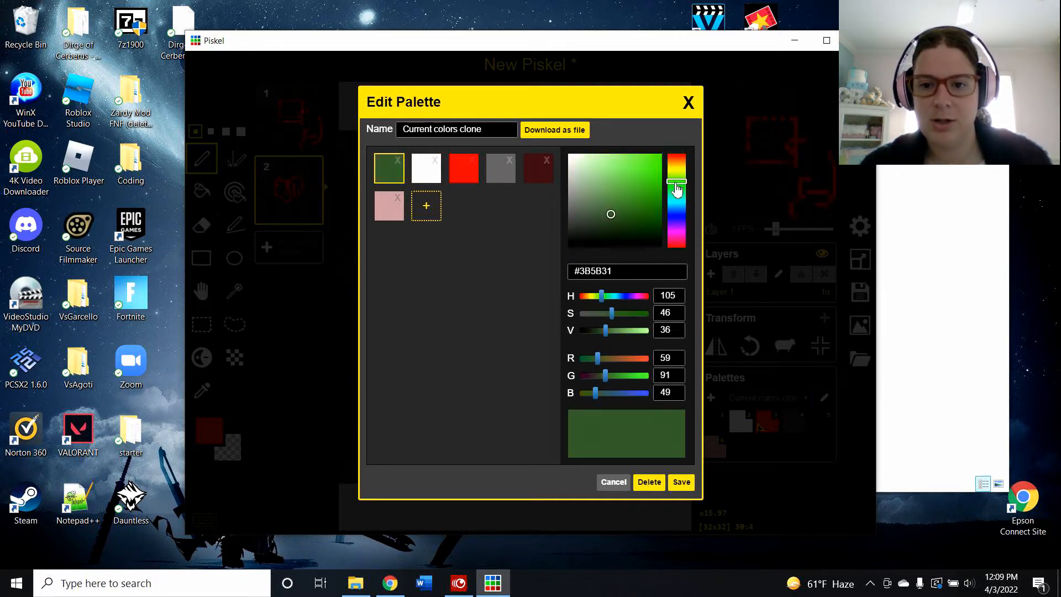
pyautogui.moveTo(611, 215); pyautogui.dragTo(644, 177)
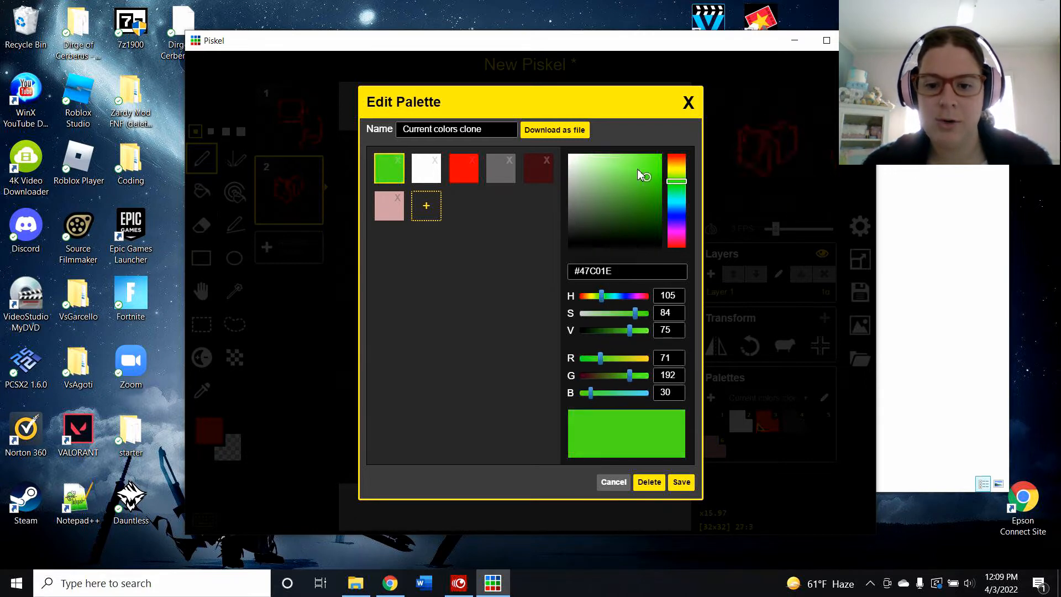
# Step: Set the swatch's red value to 200, and close the palette editor without saving the edits
pyautogui.click(671, 358)
pyautogui.press('BackSpace')
pyautogui.press('BackSpace')
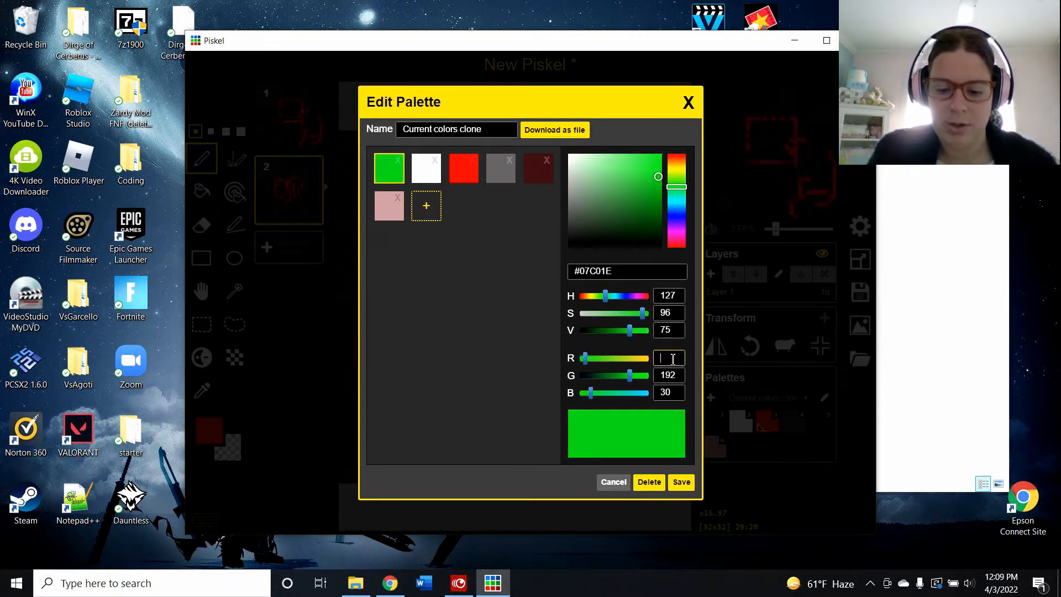
pyautogui.write('9')
pyautogui.press('BackSpace')
pyautogui.write('200')
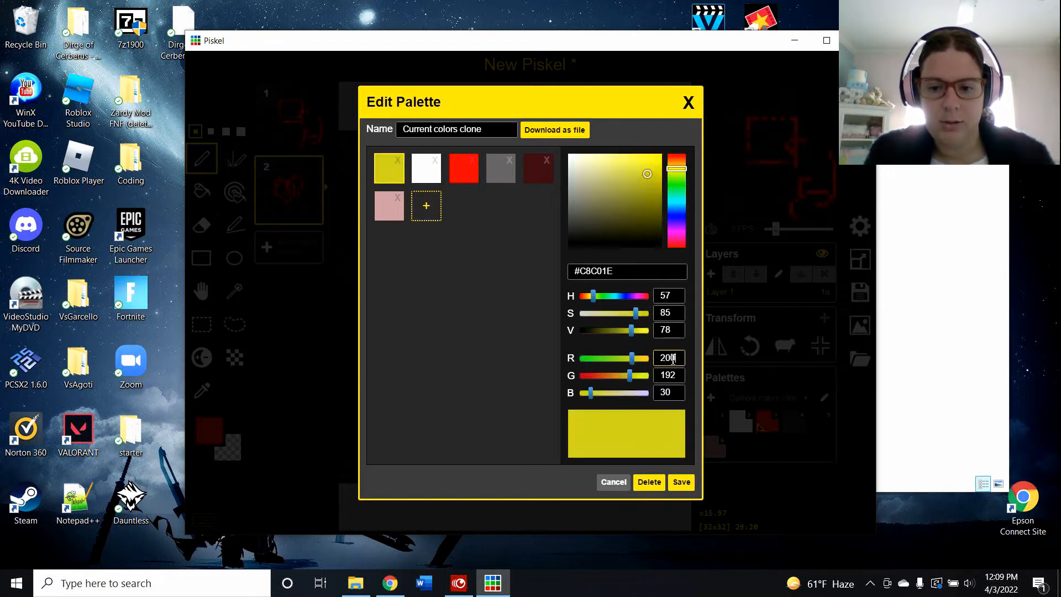
pyautogui.click(690, 105)
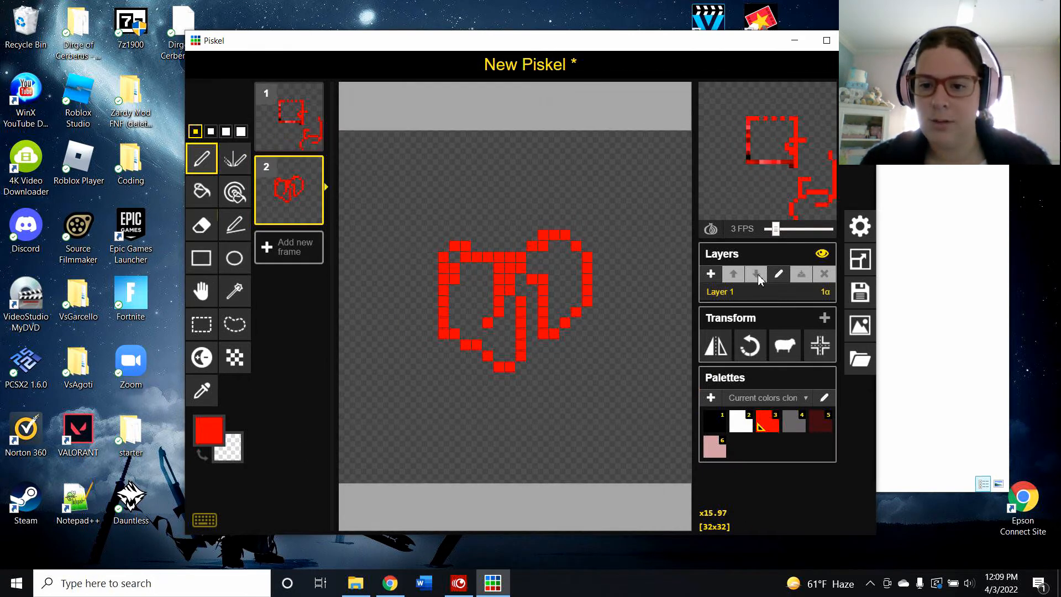
# Step: Draw a larger red outline around the heart-like drawing with the Pen tool
pyautogui.click(860, 259)
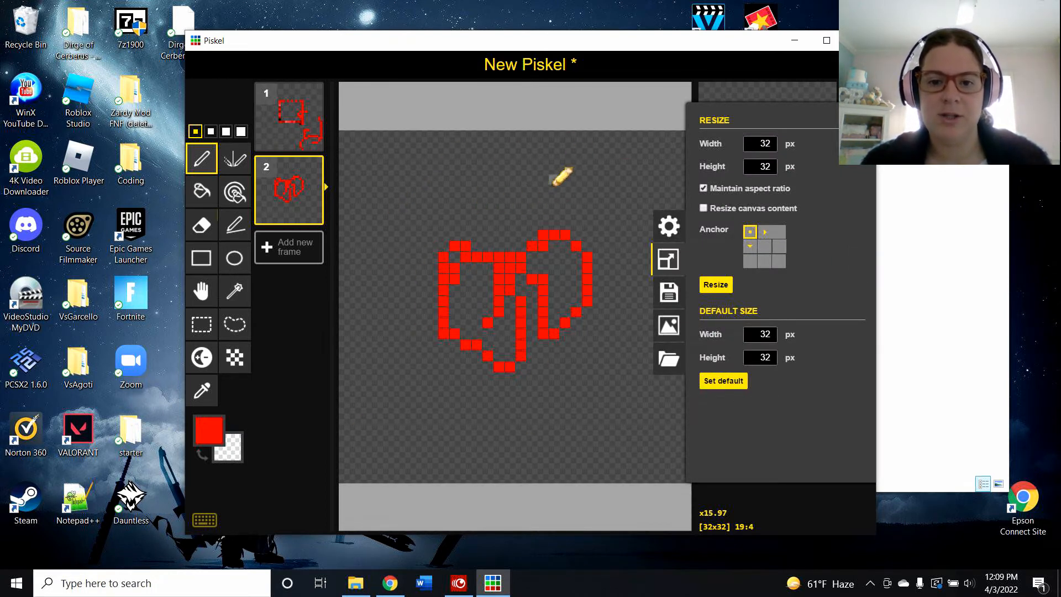
pyautogui.moveTo(554, 178)
pyautogui.mouseDown()
pyautogui.moveTo(419, 251)
pyautogui.moveTo(411, 412)
pyautogui.moveTo(549, 399)
pyautogui.moveTo(582, 360)
pyautogui.moveTo(605, 275)
pyautogui.moveTo(563, 191)
pyautogui.mouseUp()
# Step: Resize the canvas to 64 x 64 px without scaling its content, and check the first frame before returning to the second
pyautogui.click(860, 263)
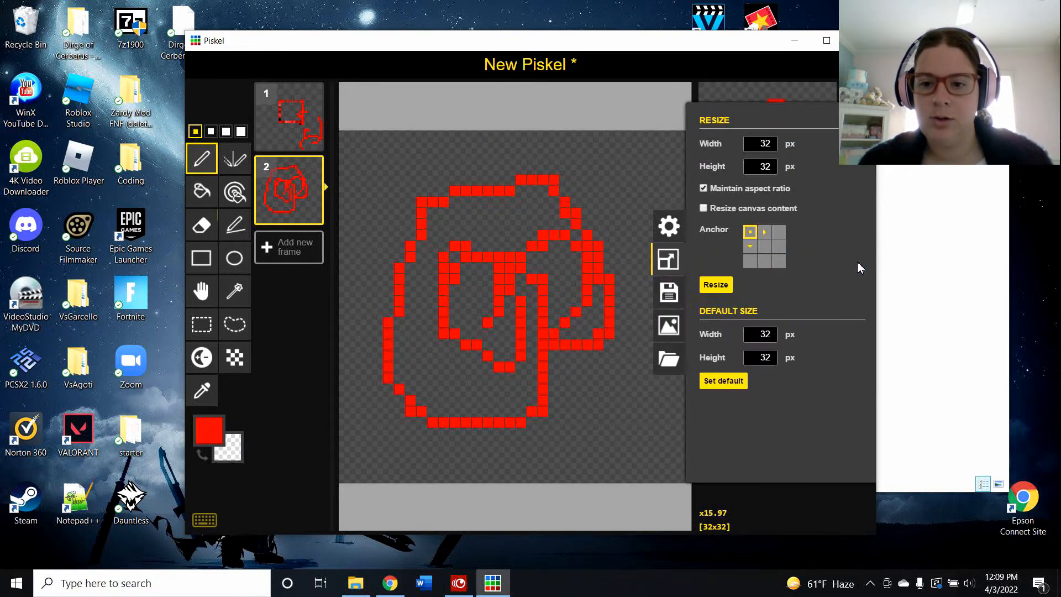
pyautogui.click(776, 146)
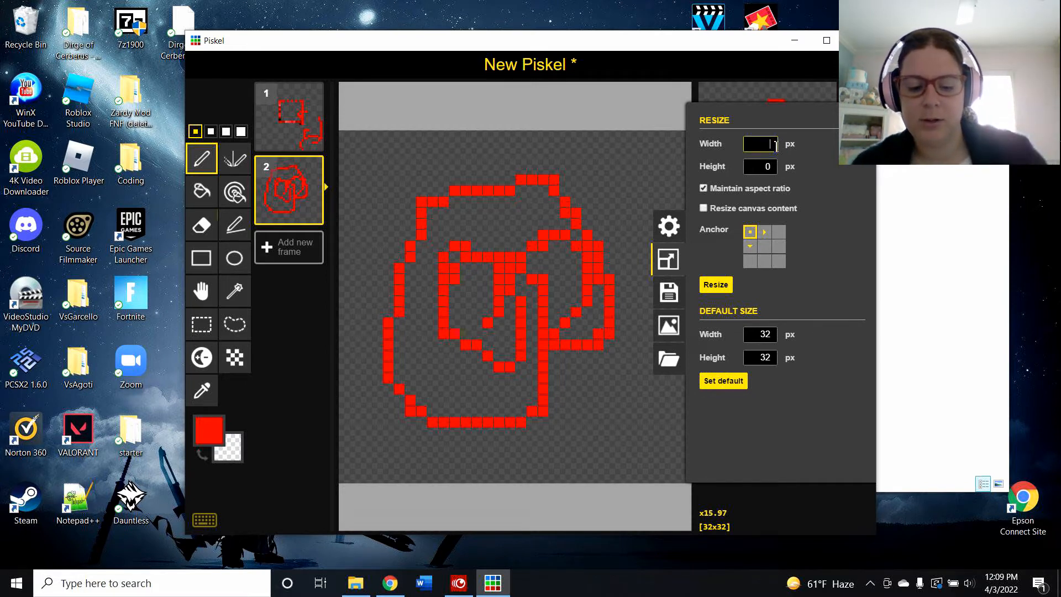
pyautogui.write('64')
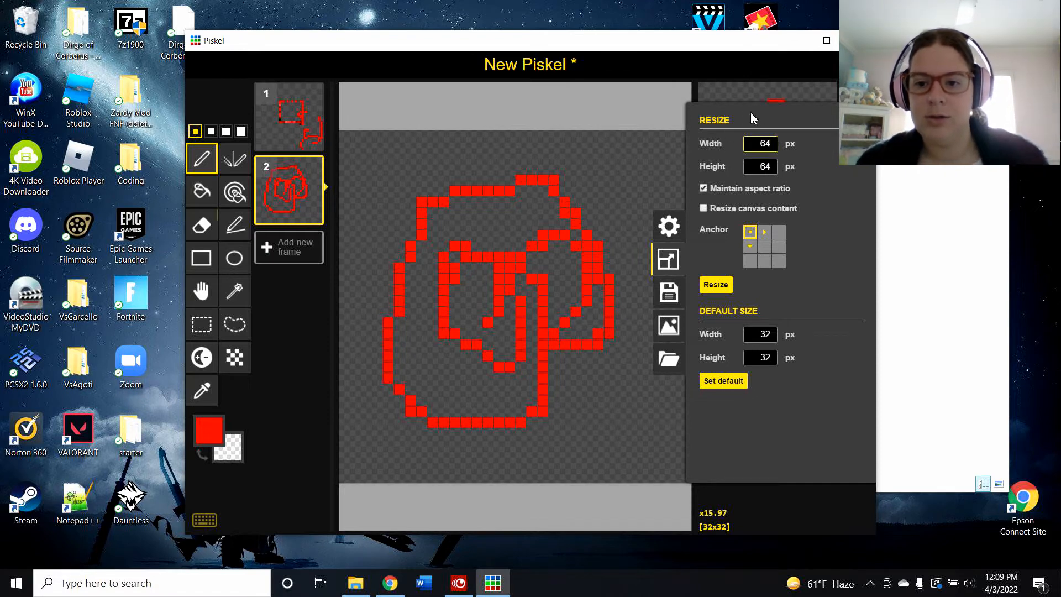
pyautogui.click(716, 284)
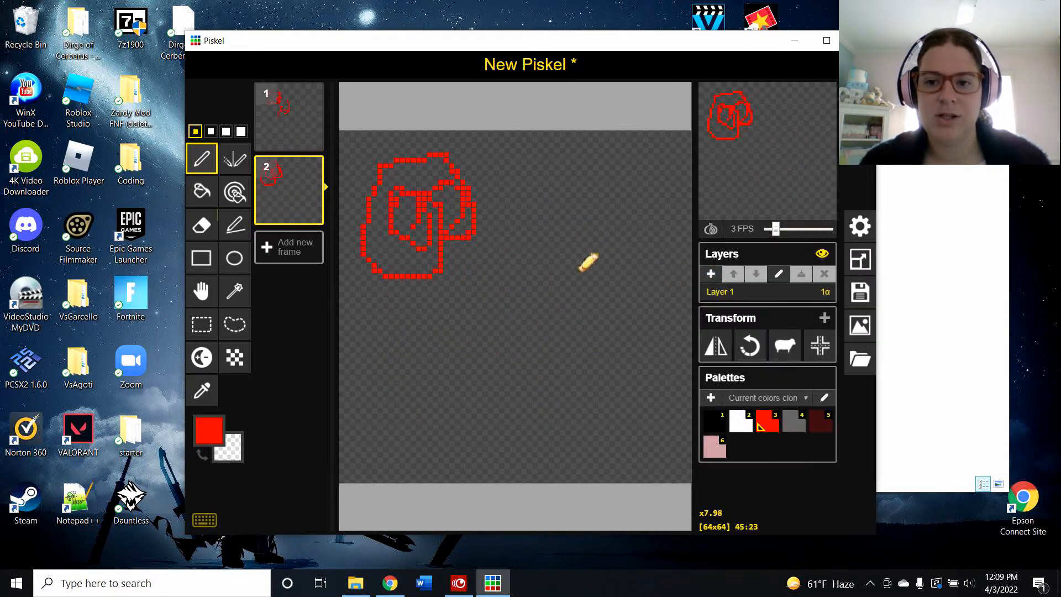
pyautogui.click(296, 127)
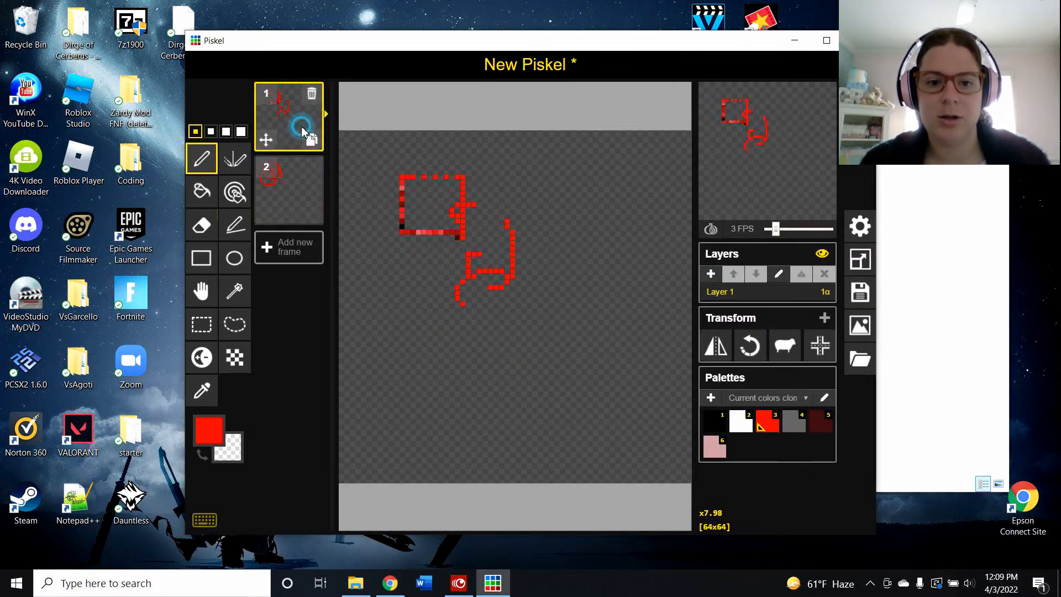
pyautogui.click(288, 188)
# Step: Resize the sprite to 128 x 128 px with its canvas content scaled along and the aspect ratio maintained
pyautogui.click(860, 259)
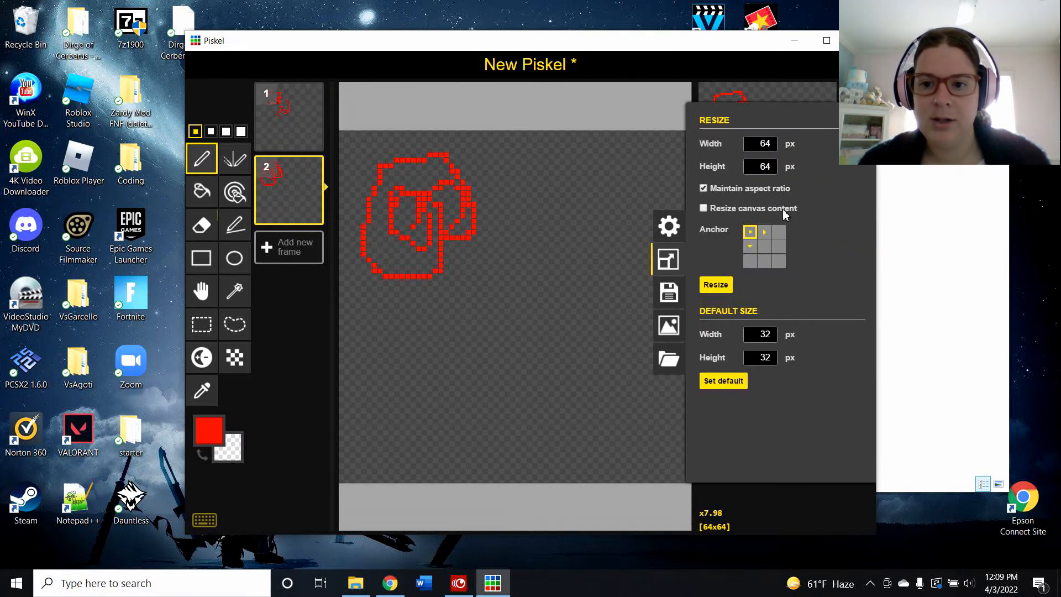
pyautogui.click(773, 168)
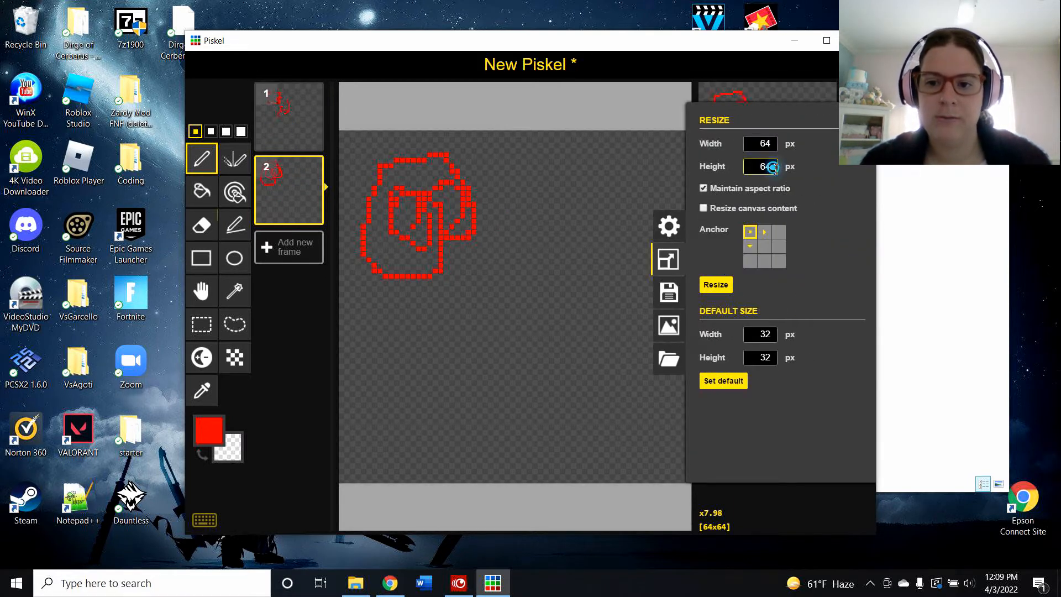
pyautogui.write('128')
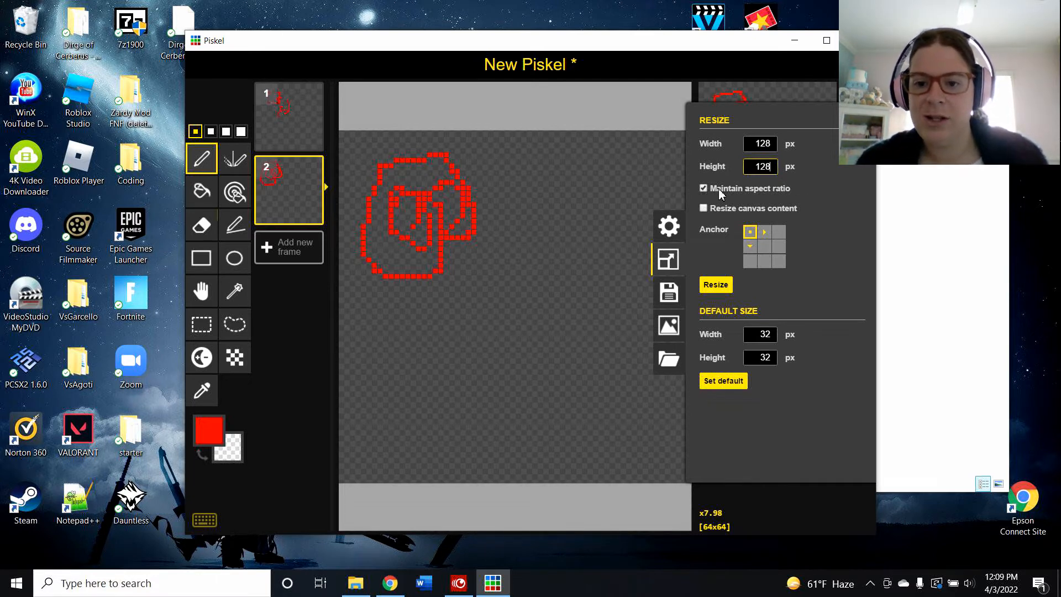
pyautogui.click(705, 208)
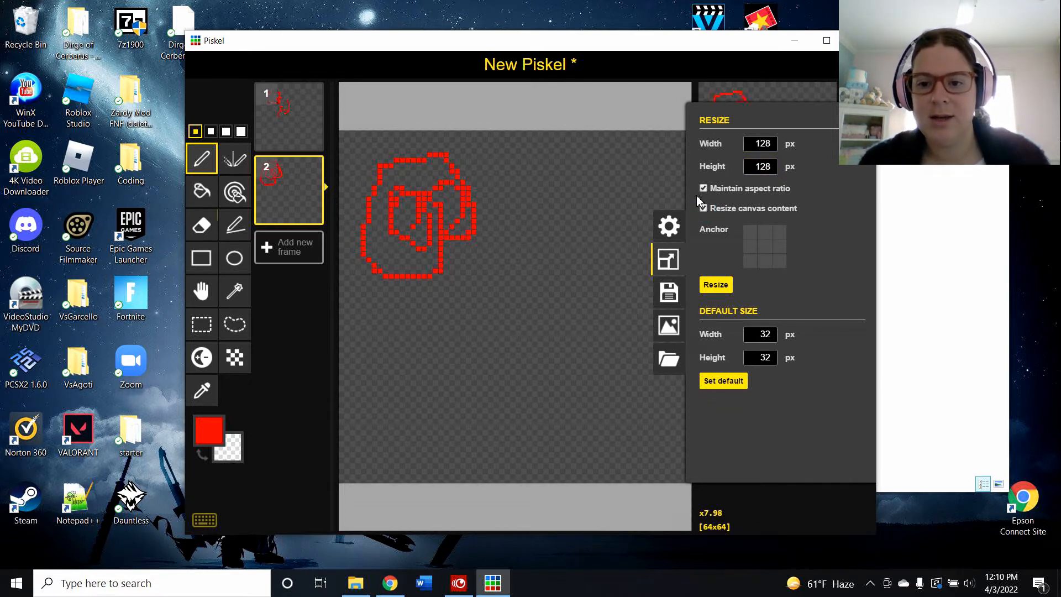
pyautogui.click(712, 285)
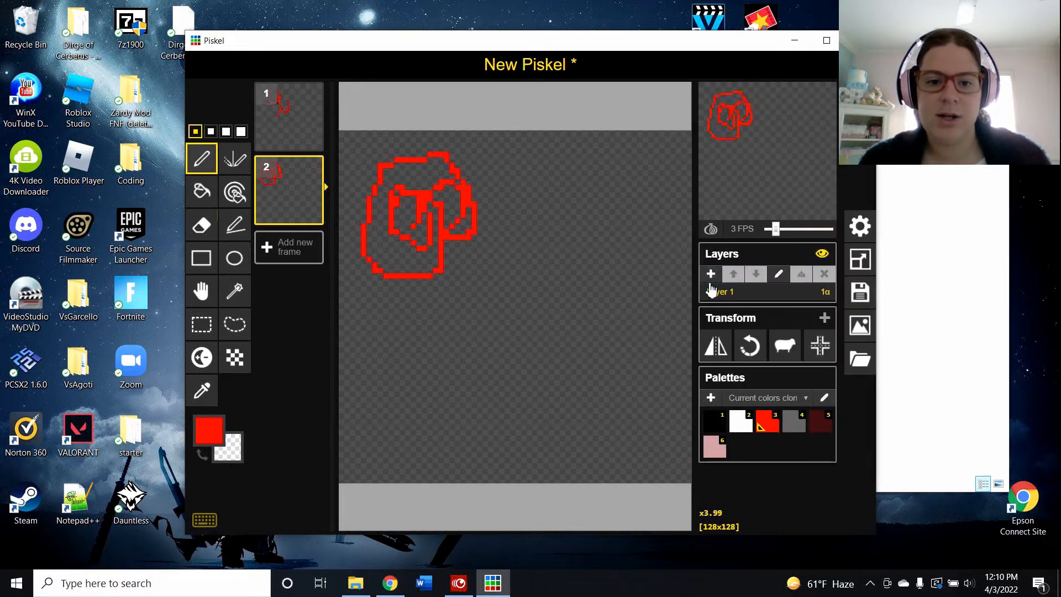
pyautogui.moveTo(287, 175)
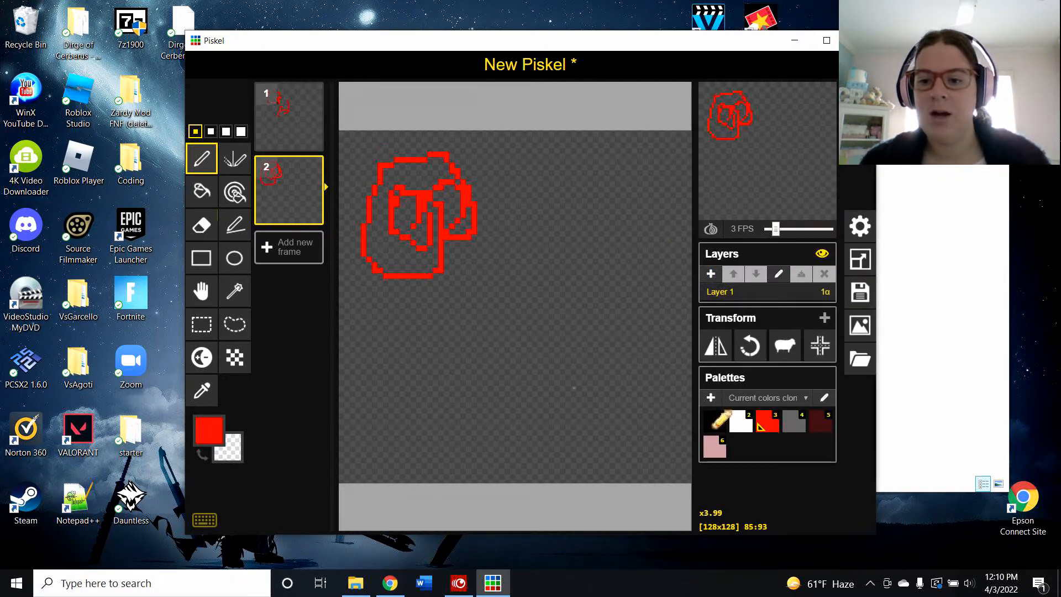
# Step: Try resizing the sprite and its content to 32 x 32 px, and undo the resize
pyautogui.click(861, 261)
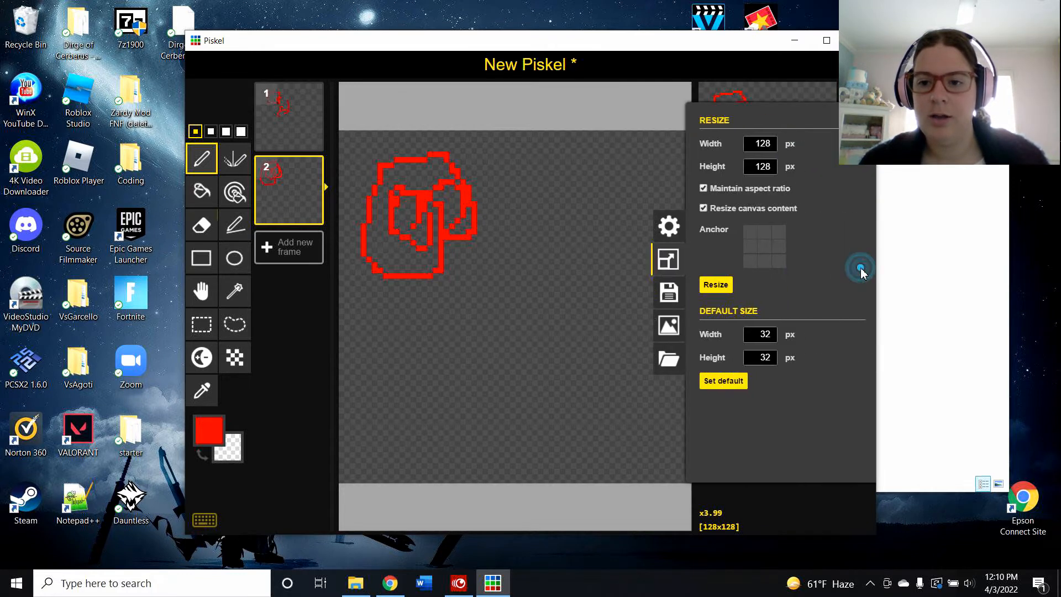
pyautogui.doubleClick(777, 143)
pyautogui.press('BackSpace')
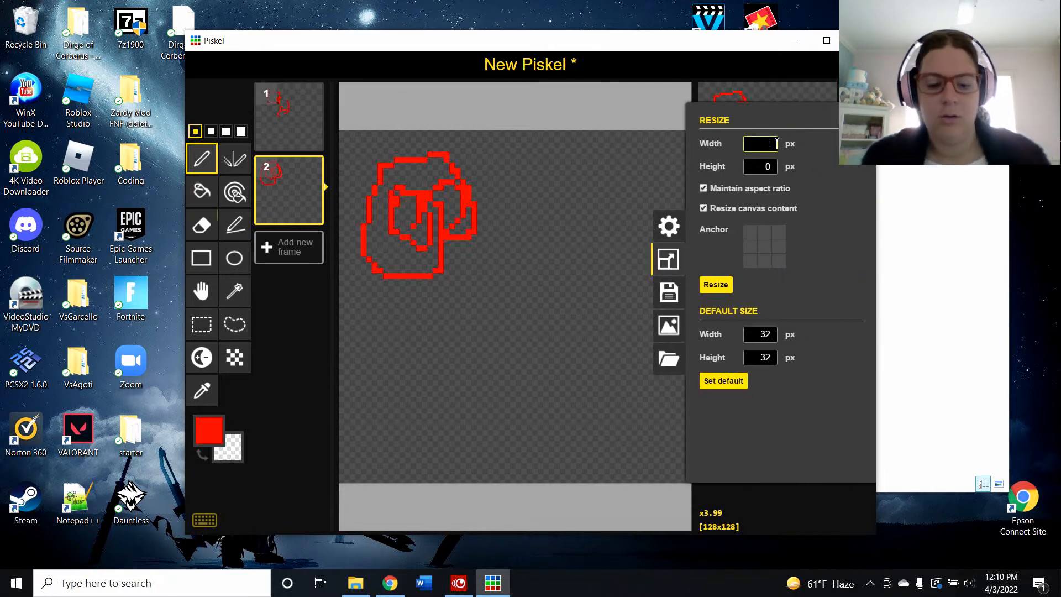
pyautogui.write('32')
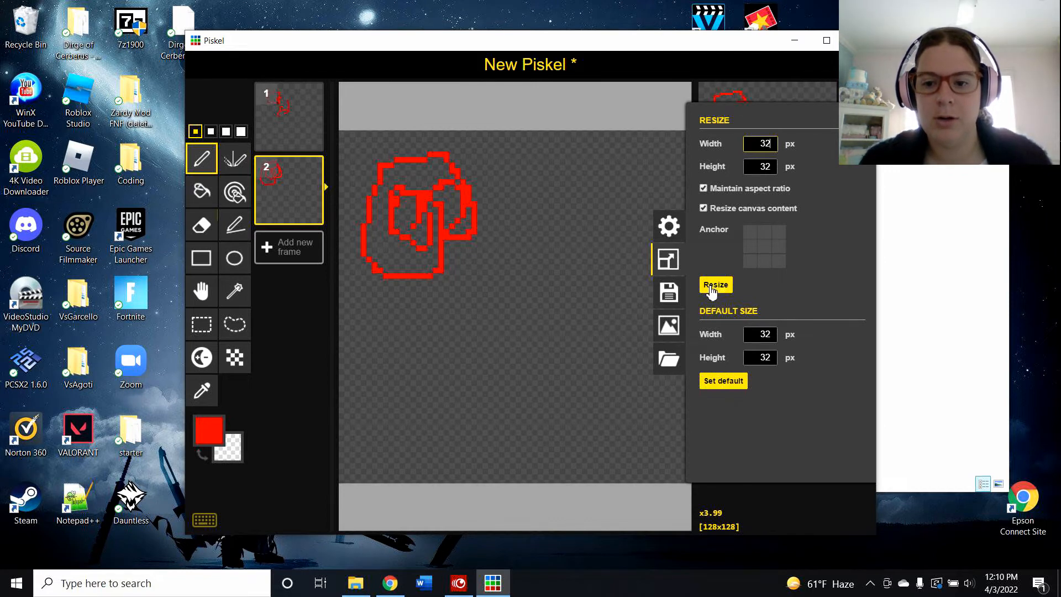
pyautogui.click(716, 284)
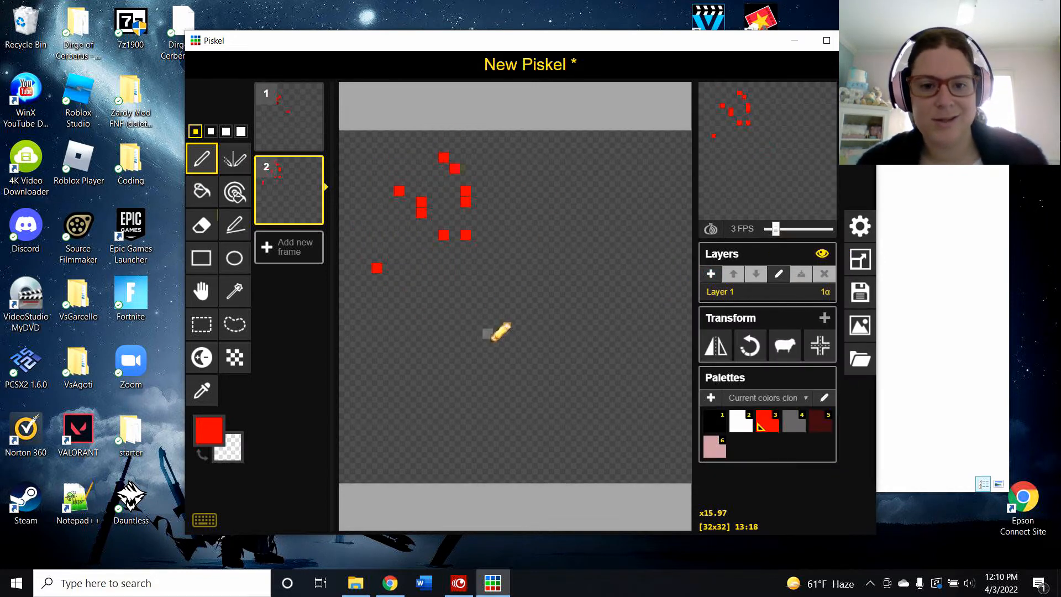
pyautogui.hotkey('ctrl', 'z')
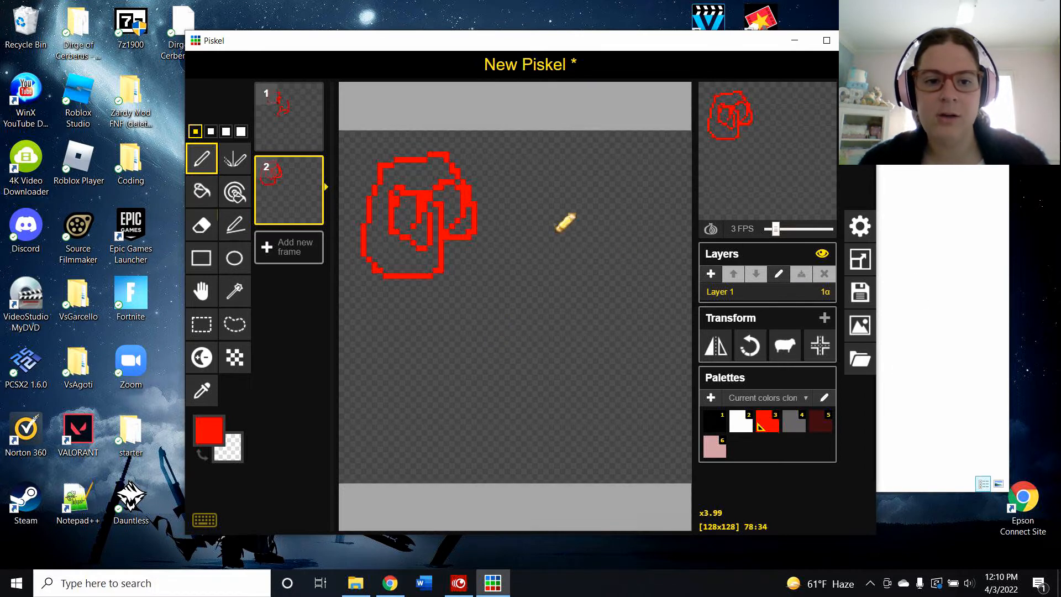
# Step: Delete the second frame, and look over the resize settings before returning to the canvas
pyautogui.moveTo(301, 202)
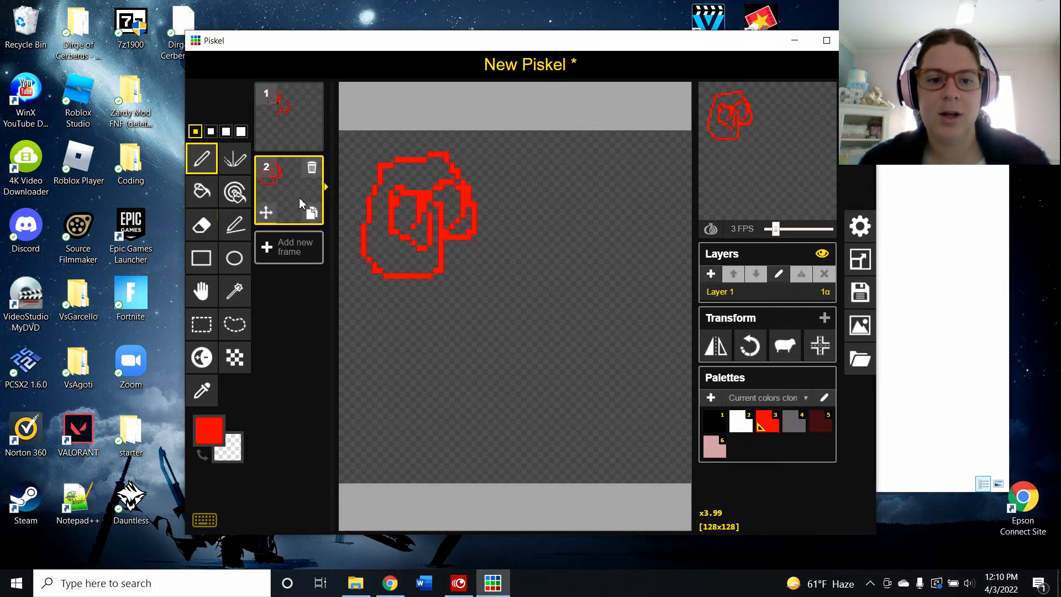
pyautogui.click(309, 168)
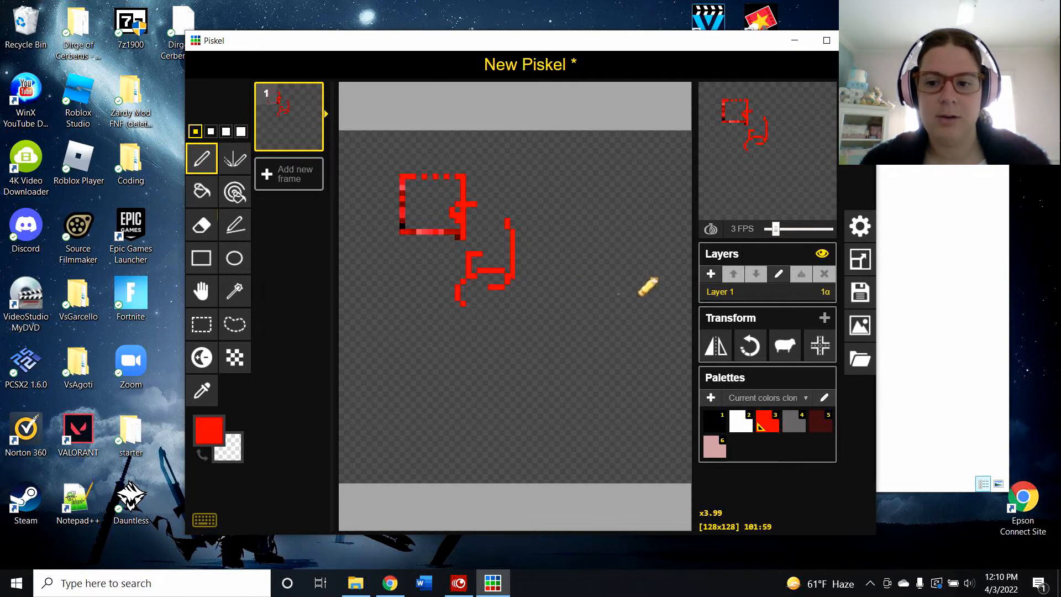
pyautogui.click(860, 259)
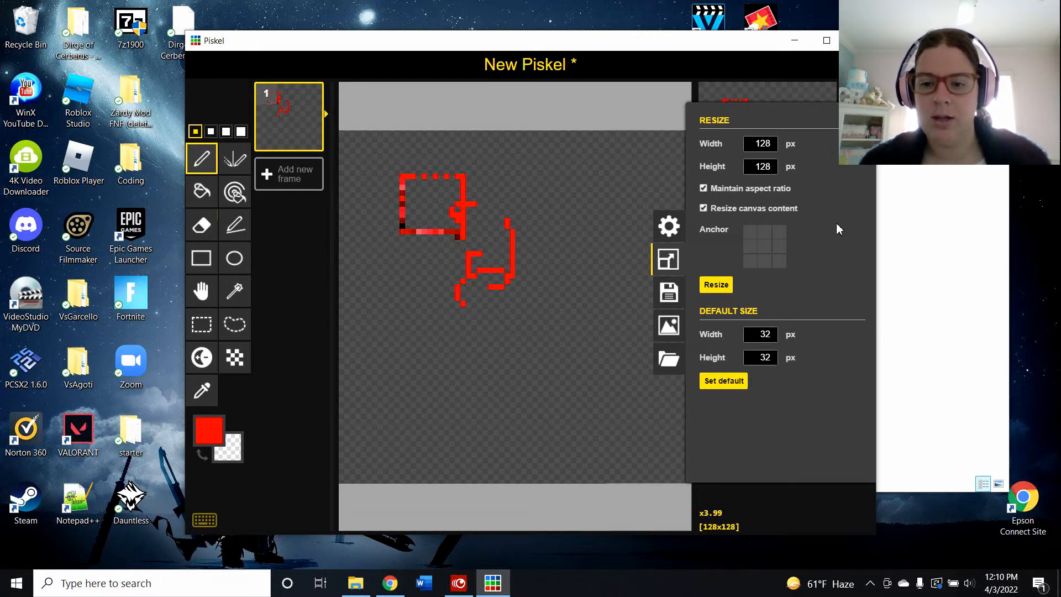
pyautogui.click(398, 244)
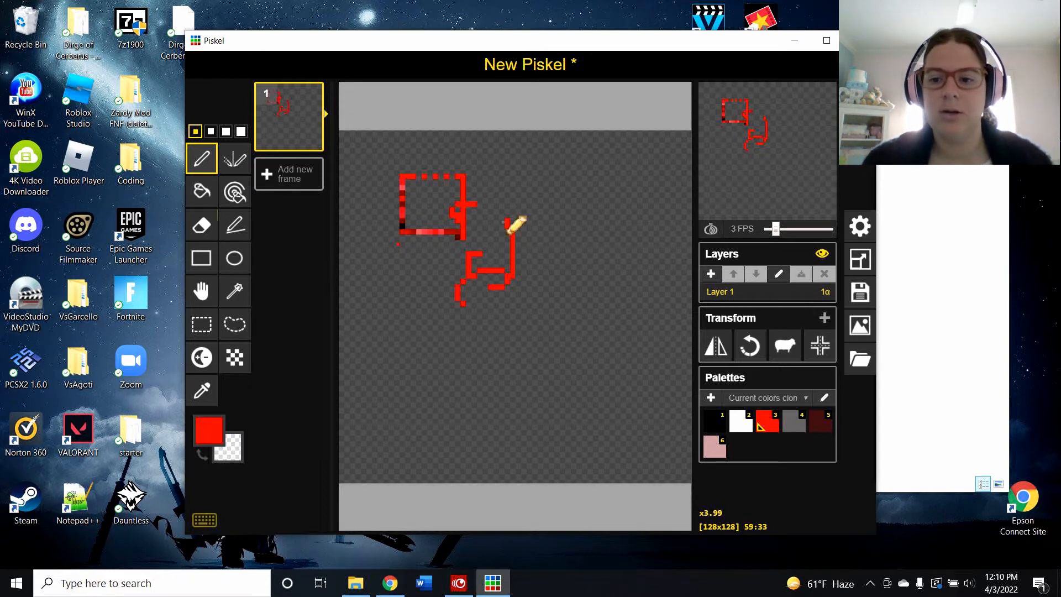
# Step: Bring up saving as a .piskel file, cancel it, and save the sprite offline in the browser instead
pyautogui.click(860, 293)
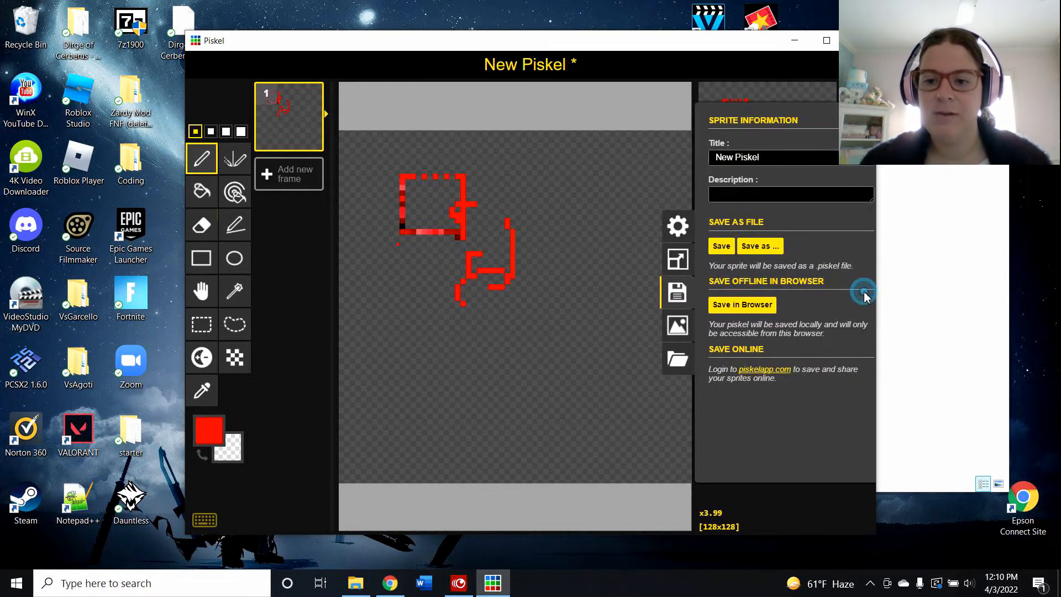
pyautogui.click(709, 247)
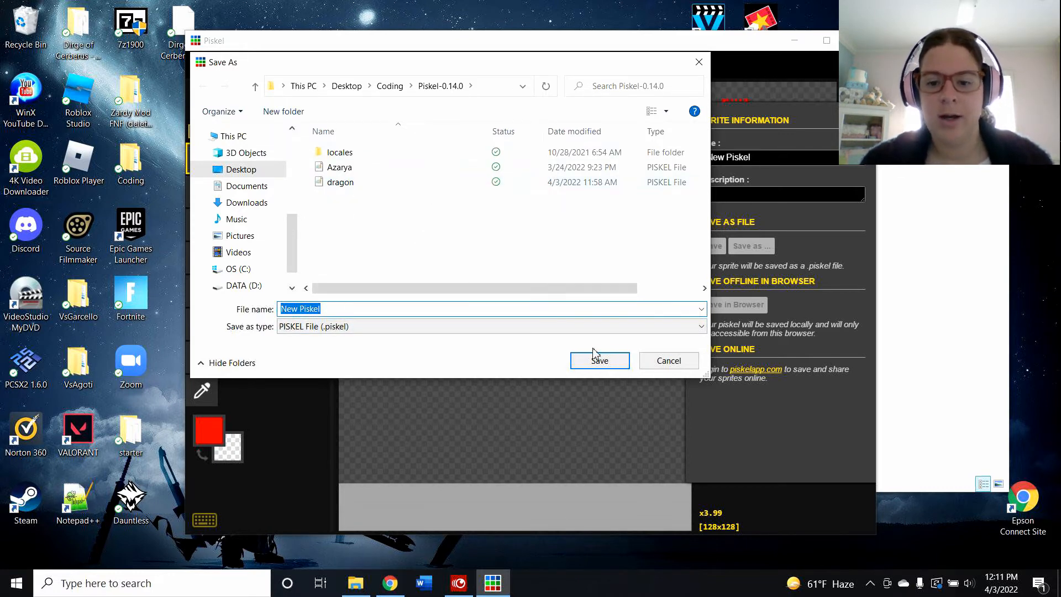
pyautogui.click(679, 361)
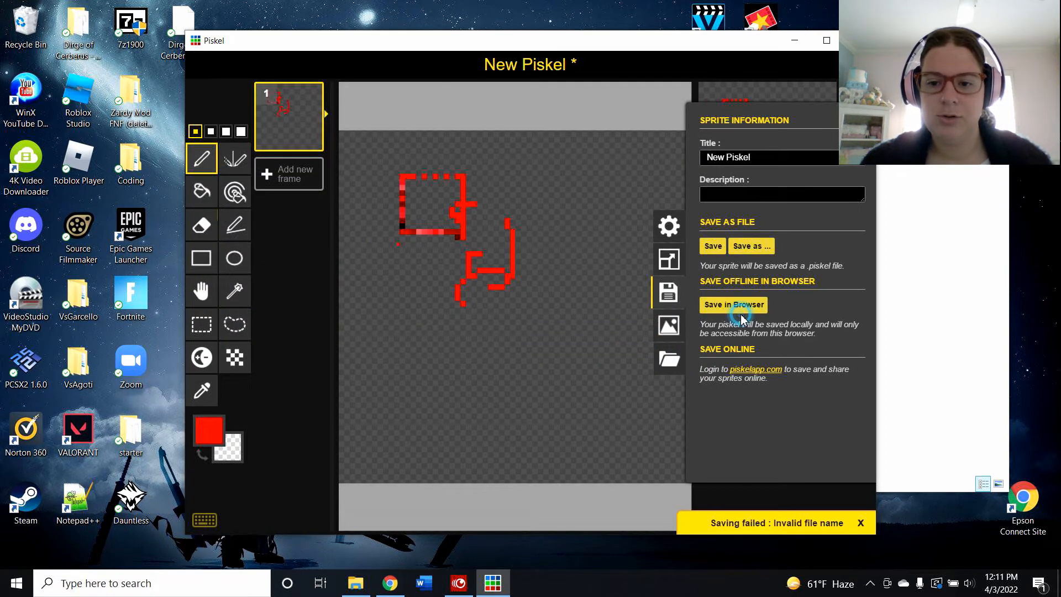
pyautogui.click(730, 307)
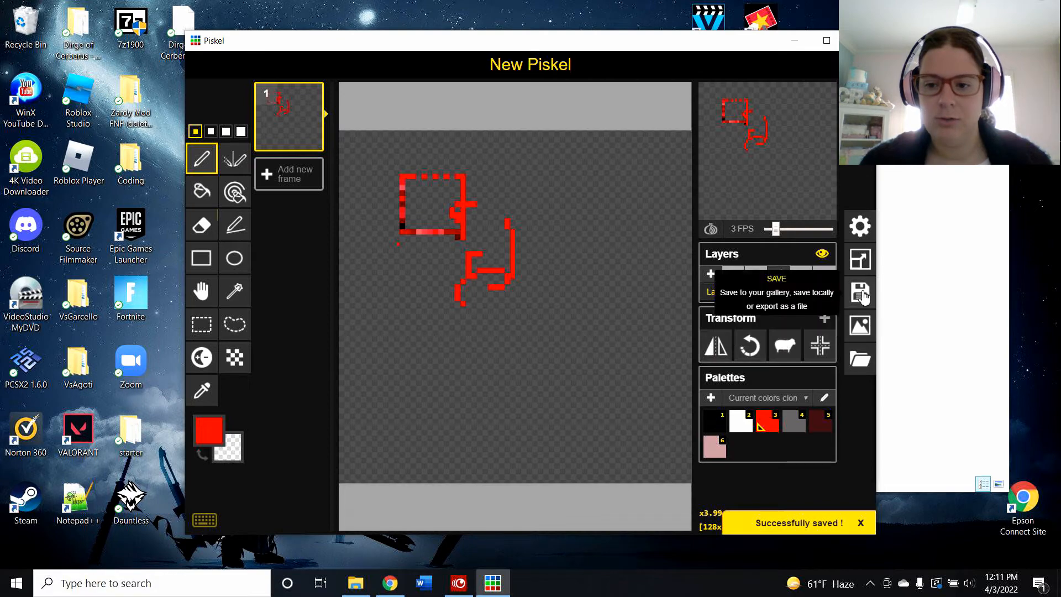
# Step: Look through the sprites saved locally in the browser, and close the list without loading any
pyautogui.click(860, 361)
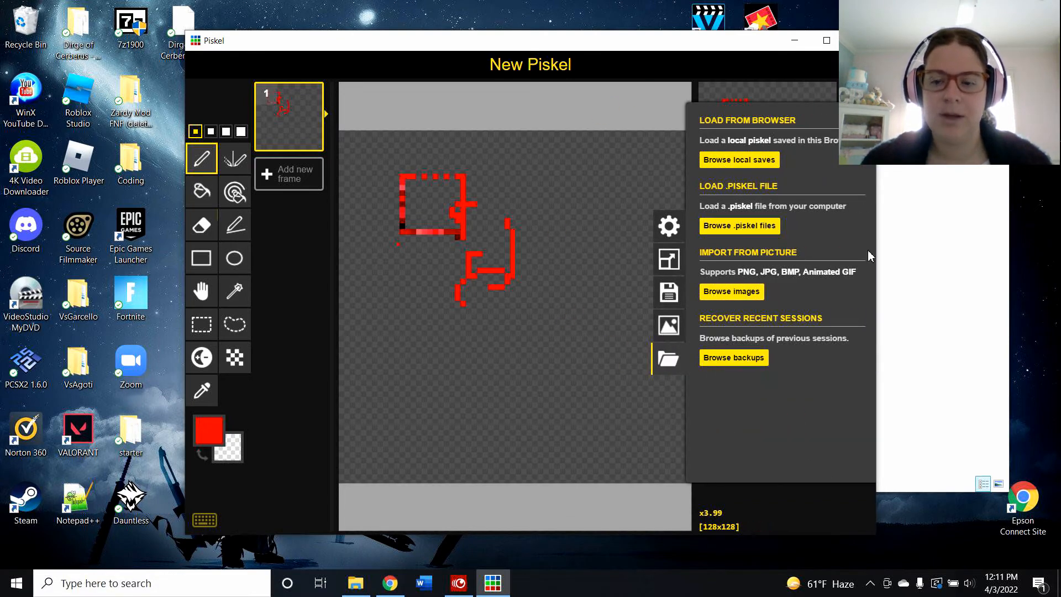
pyautogui.click(739, 161)
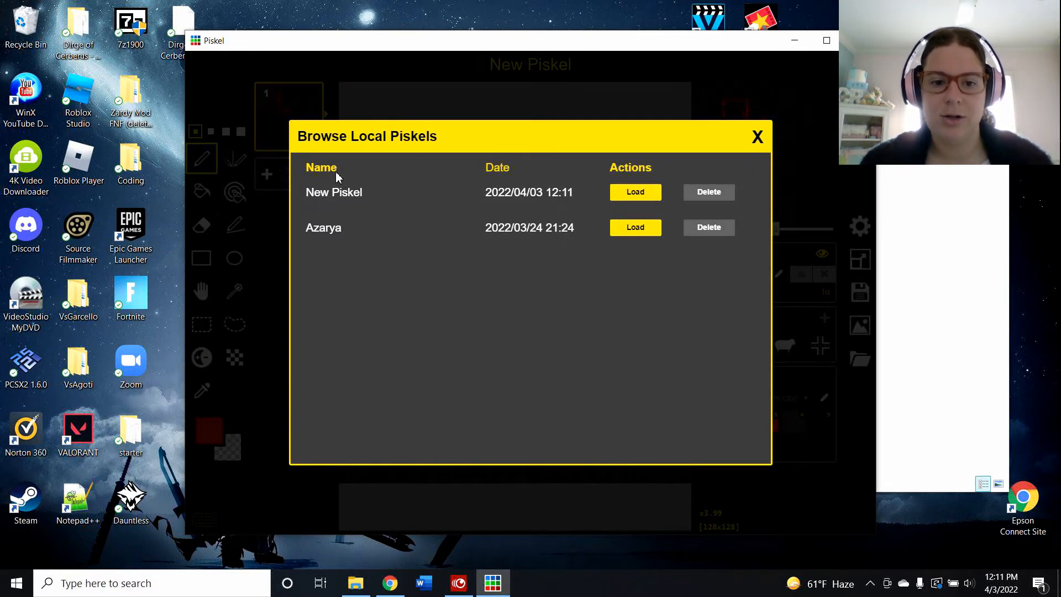
pyautogui.click(755, 137)
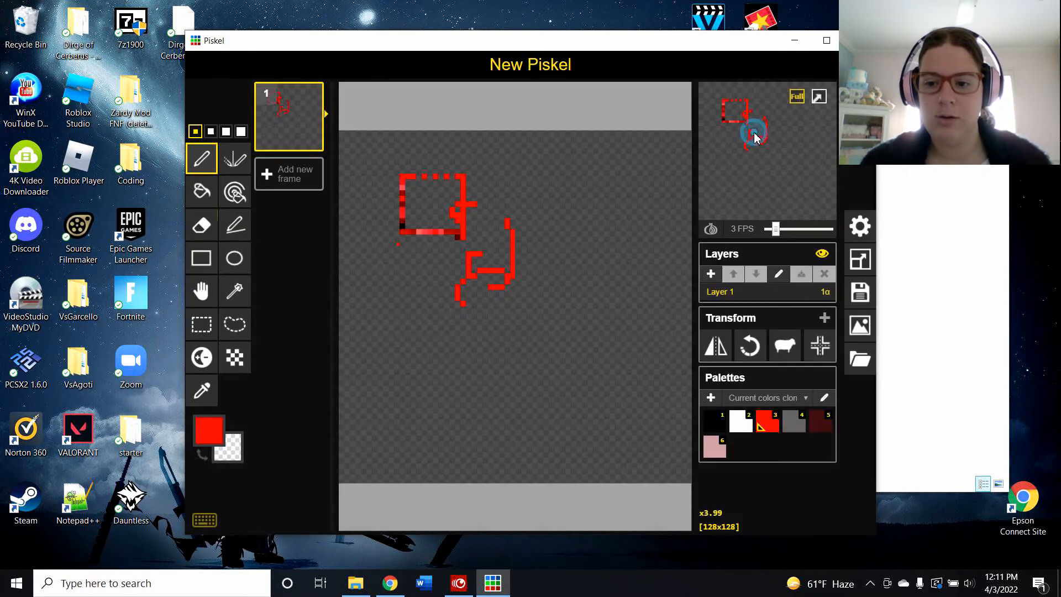
# Step: Browse the .piskel files stored on the computer in the Piskel-0.14.0 folder, and cancel without loading one
pyautogui.click(860, 359)
pyautogui.click(727, 227)
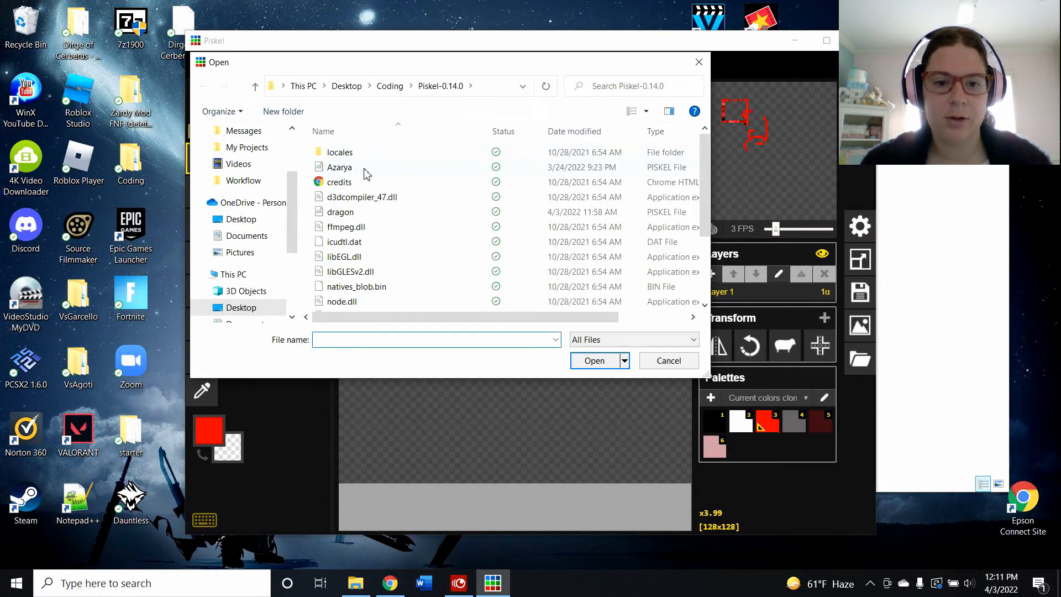
pyautogui.moveTo(707, 159)
pyautogui.mouseDown()
pyautogui.moveTo(703, 249)
pyautogui.moveTo(706, 161)
pyautogui.mouseUp()
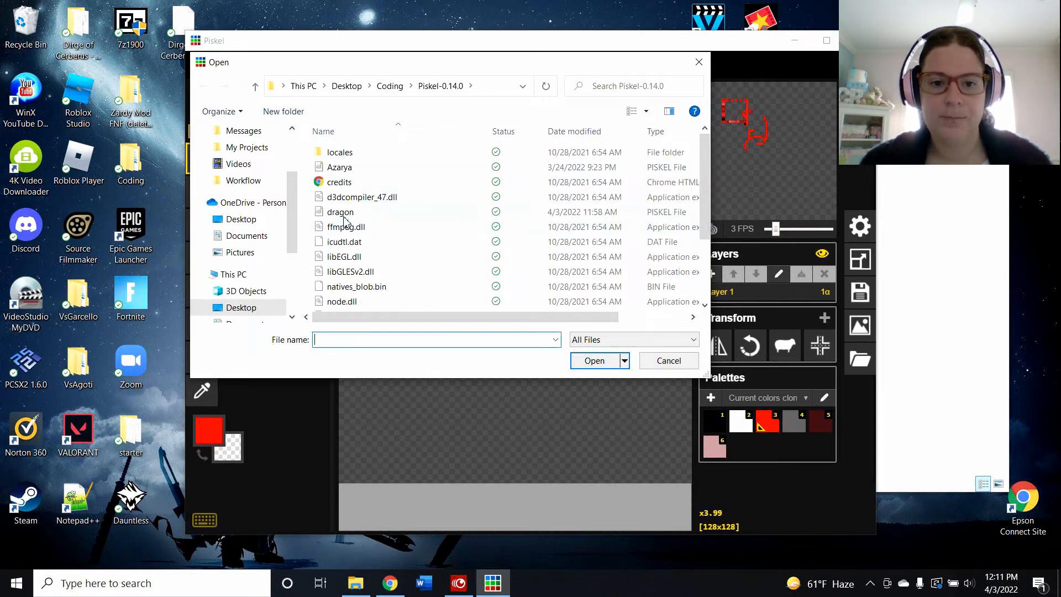
pyautogui.click(669, 360)
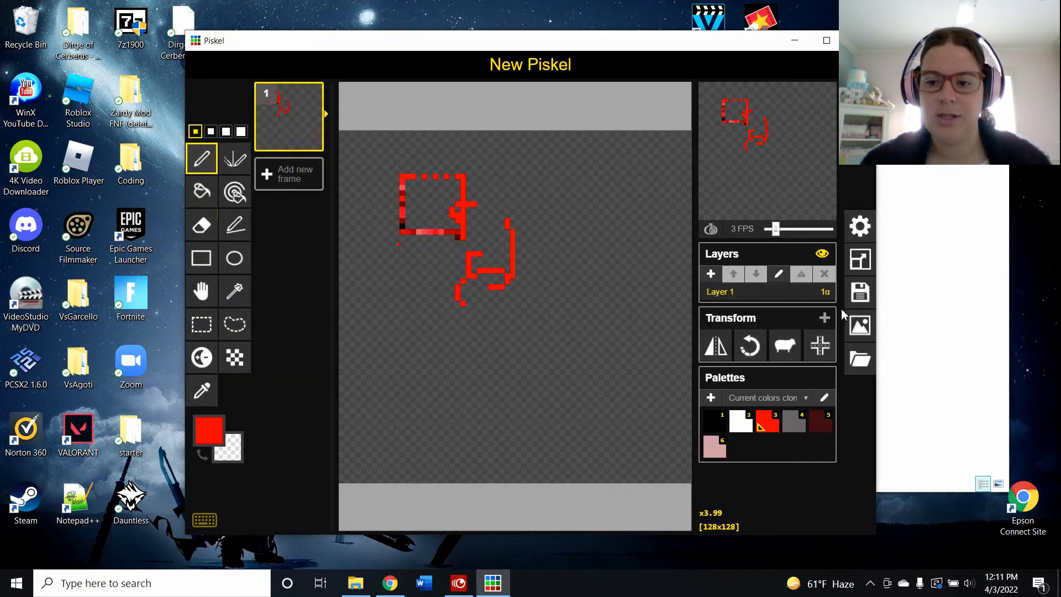
# Step: Export the sprite as a PNG at 128 x 128 px, saving it in Downloads as doodle
pyautogui.click(862, 327)
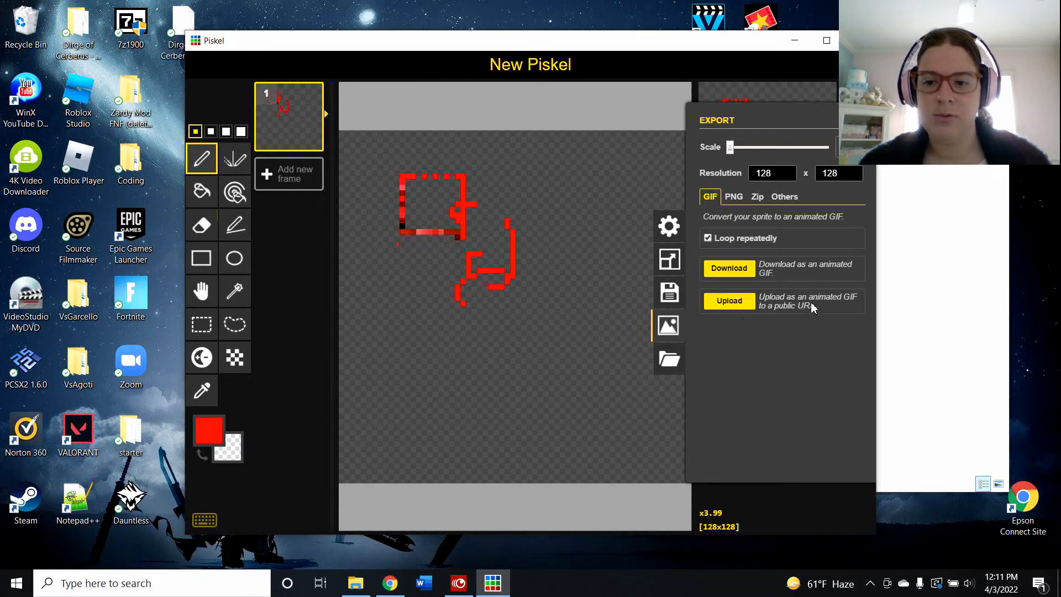
pyautogui.click(734, 196)
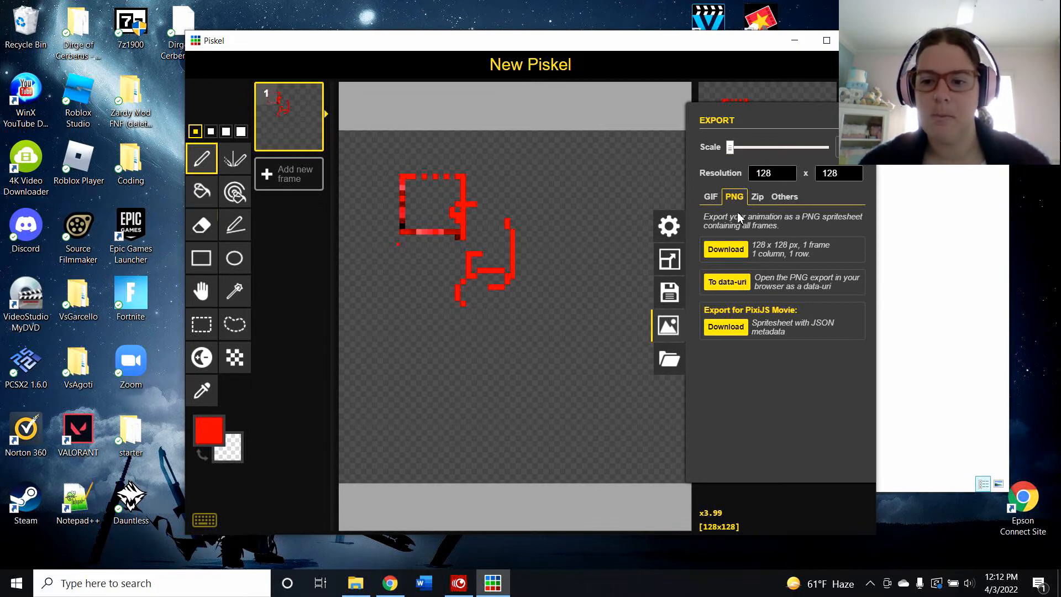
pyautogui.click(725, 250)
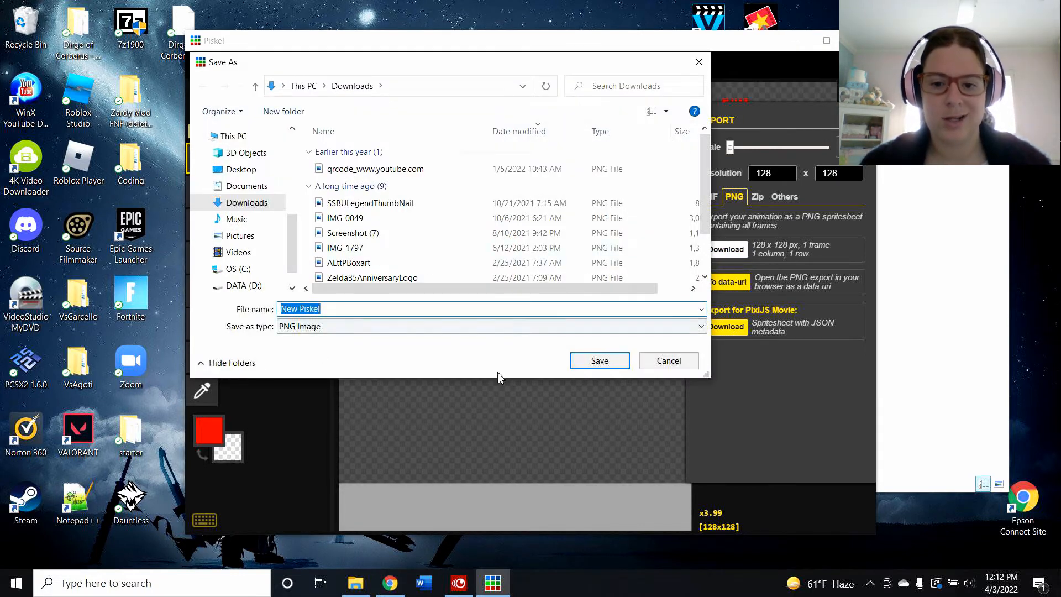
pyautogui.press('BackSpace')
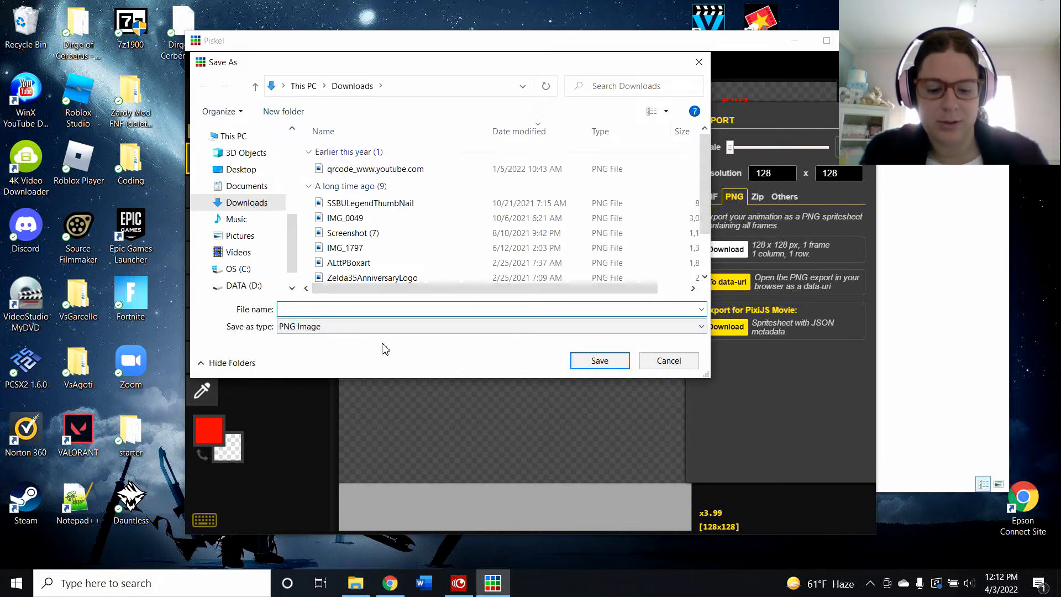
pyautogui.write('dood')
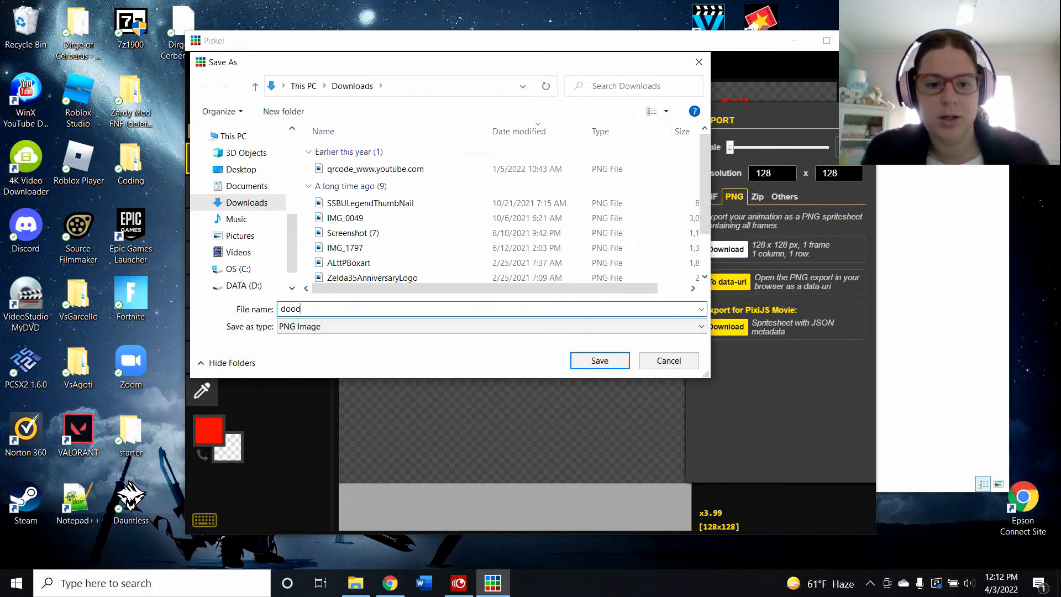
pyautogui.write('le')
pyautogui.press('Return')
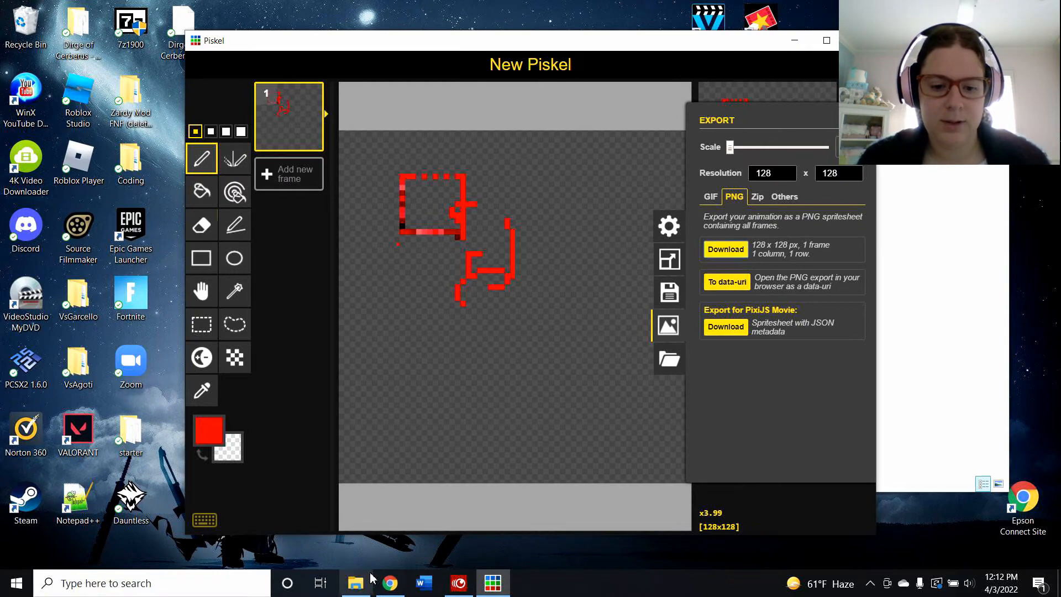
# Step: View the exported doodle image from the Downloads folder, and delete the file before returning to Piskel
pyautogui.click(358, 584)
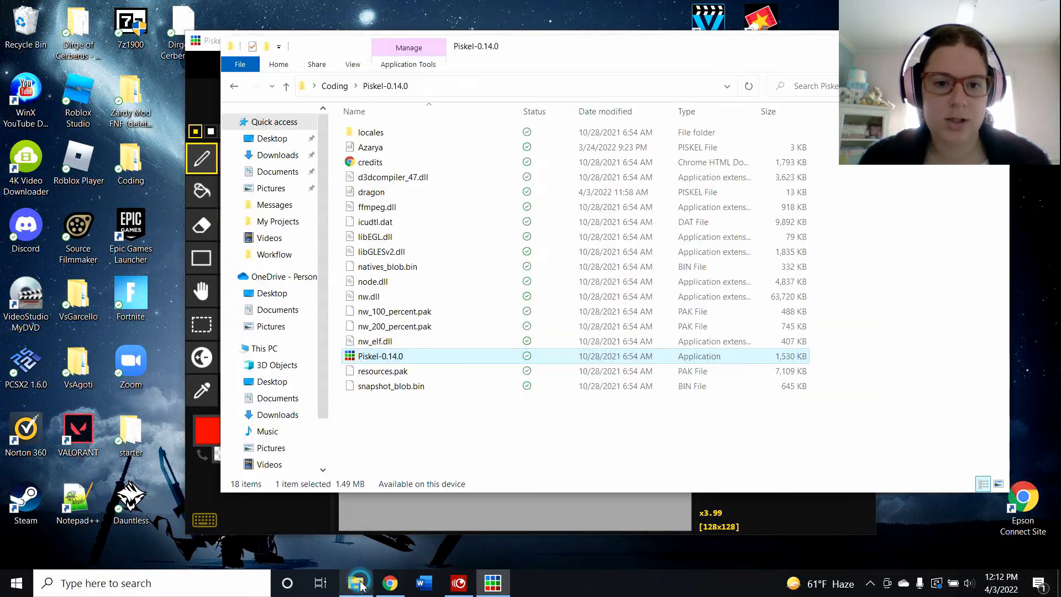
pyautogui.click(283, 157)
pyautogui.doubleClick(367, 148)
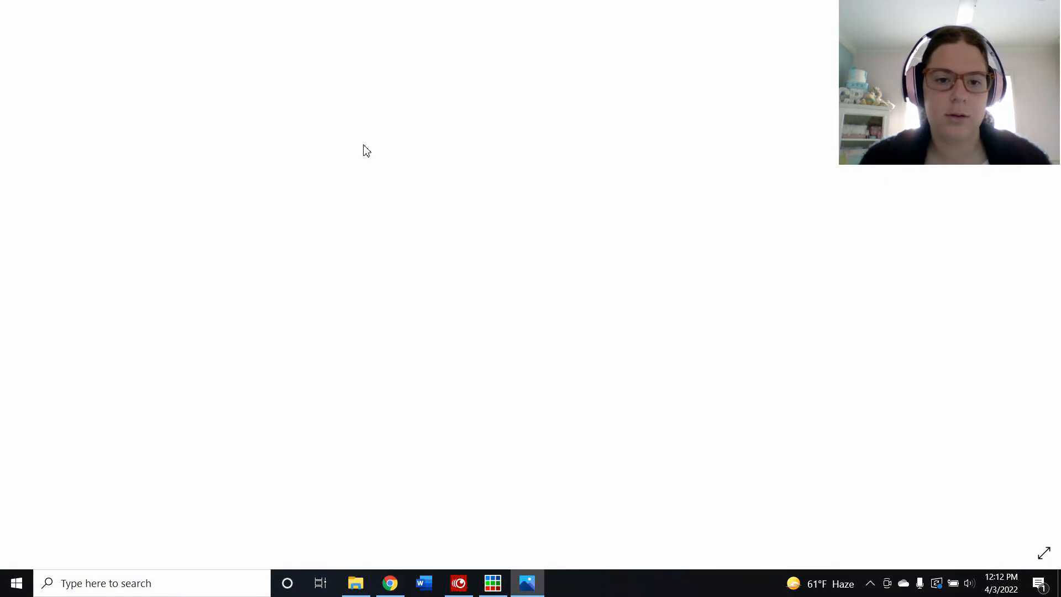
pyautogui.scroll(5, 519, 278)
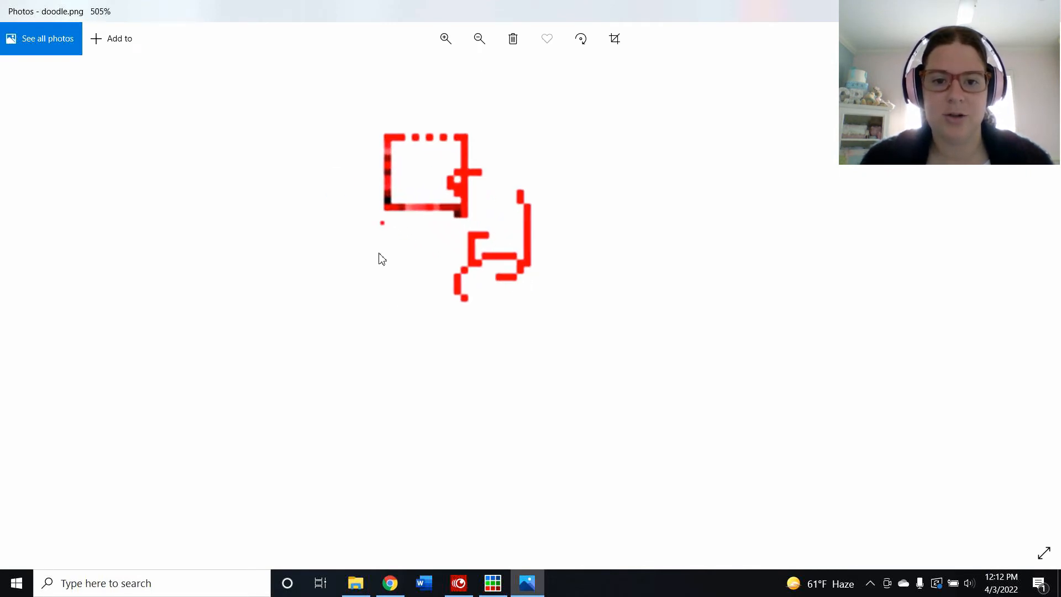
pyautogui.scroll(-5, 326, 210)
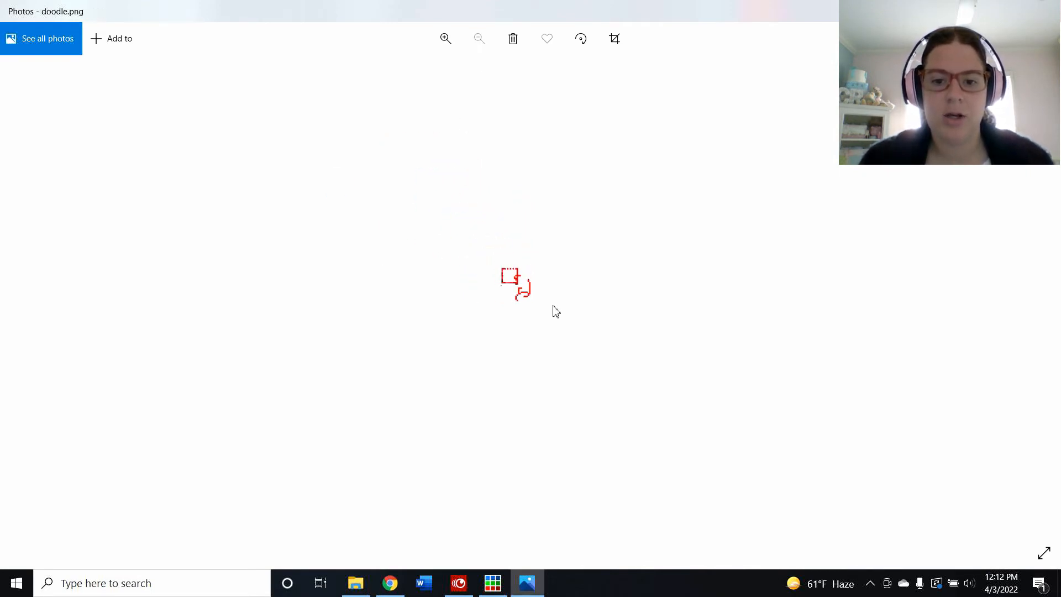
pyautogui.click(1048, 11)
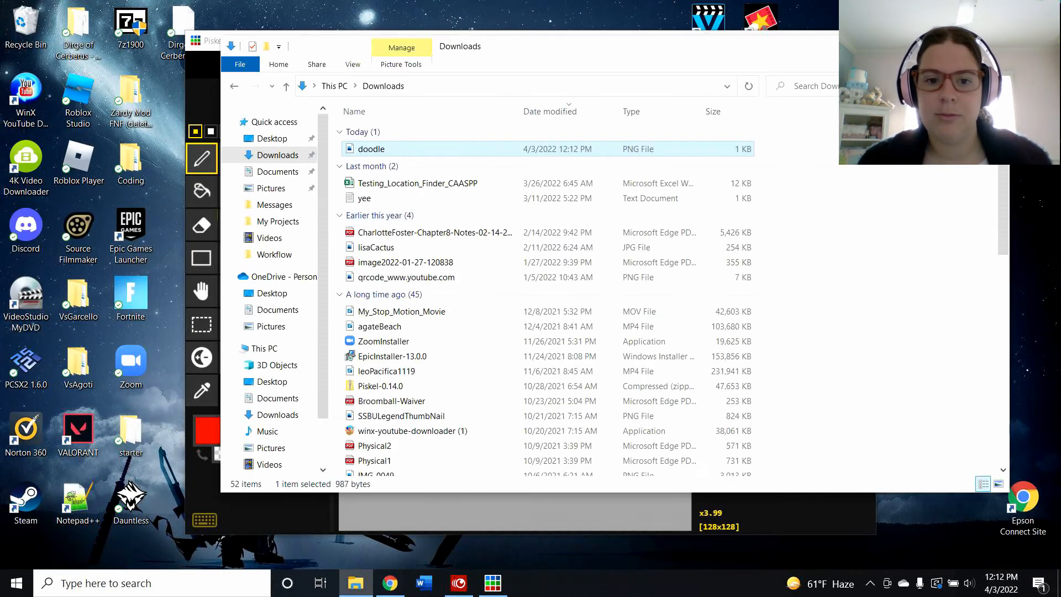
pyautogui.press('Delete')
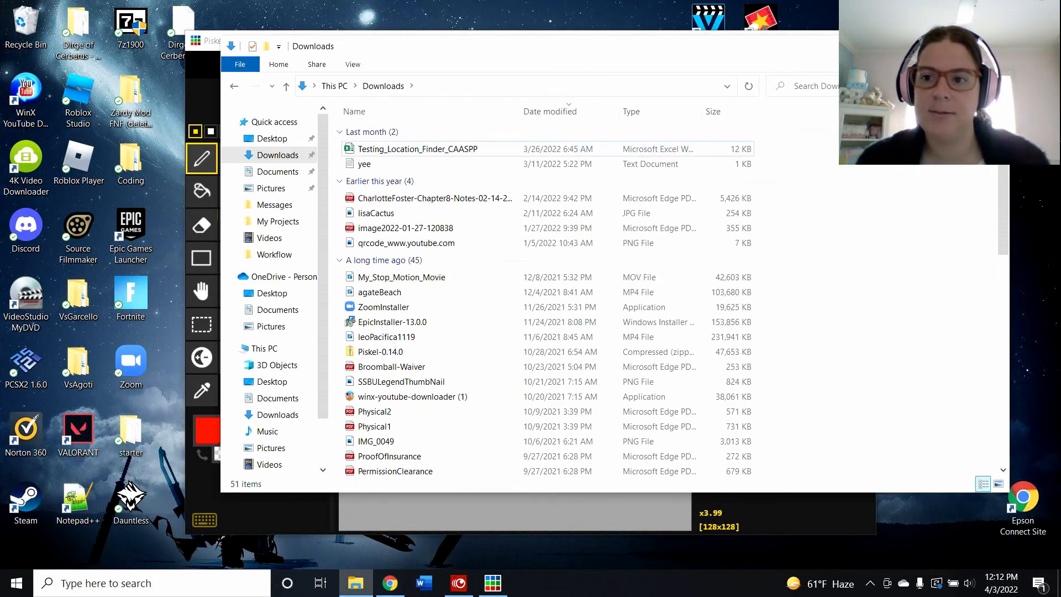
pyautogui.click(993, 45)
# Step: Add a second frame and draw a freehand red scribble of overlapping loops on it
pyautogui.click(289, 173)
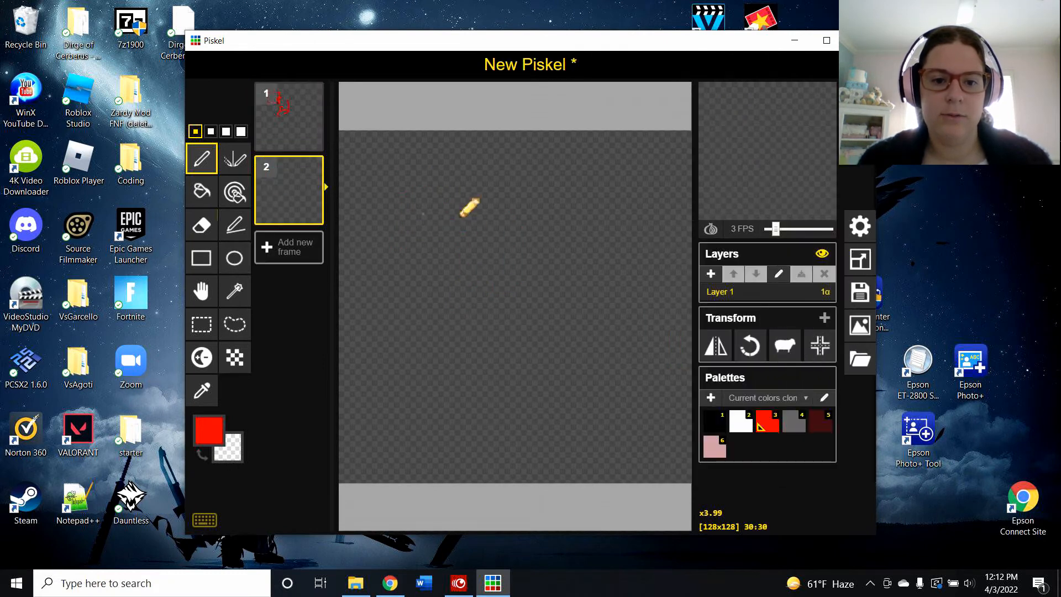
pyautogui.moveTo(510, 296)
pyautogui.mouseDown()
pyautogui.moveTo(463, 316)
pyautogui.moveTo(517, 336)
pyautogui.mouseUp()
pyautogui.moveTo(498, 250)
pyautogui.mouseDown()
pyautogui.moveTo(524, 270)
pyautogui.moveTo(514, 239)
pyautogui.mouseUp()
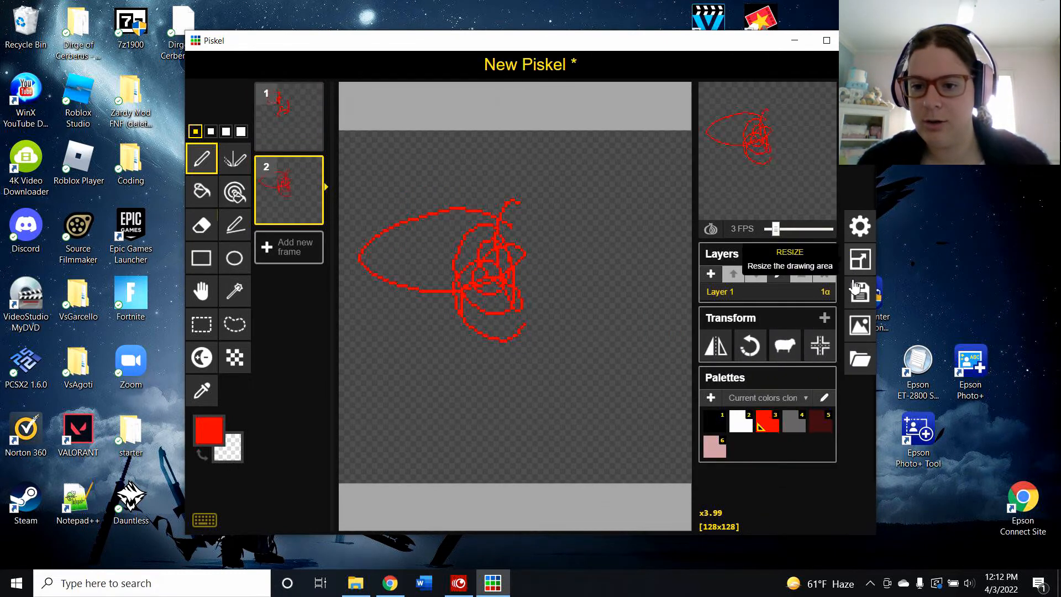
# Step: Export both frames as a PNG spritesheet with 1 column and 2 rows, saving it in Downloads as New Piskel
pyautogui.click(860, 360)
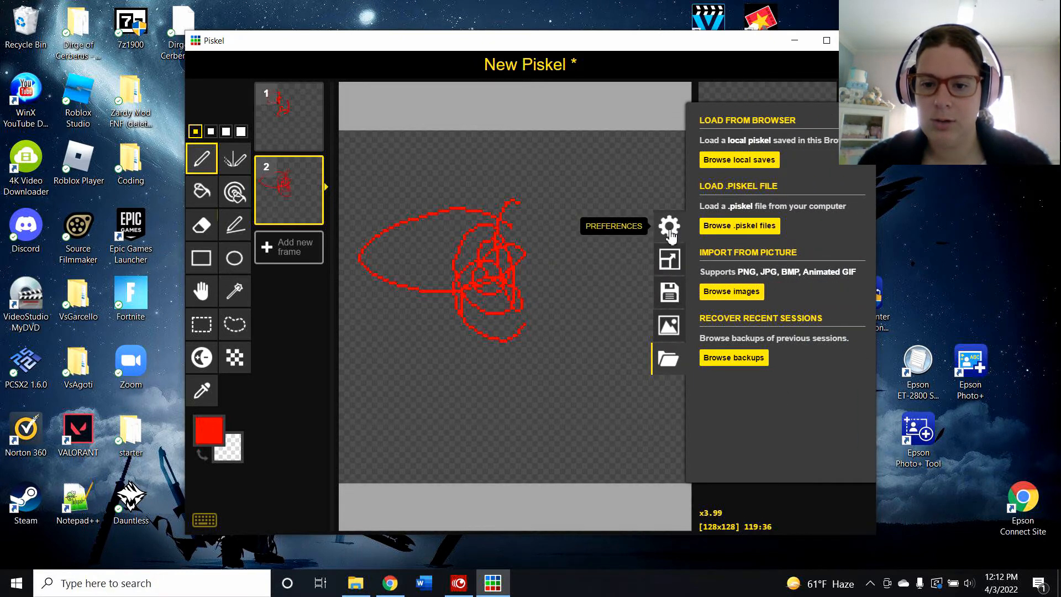
pyautogui.click(666, 309)
pyautogui.click(668, 321)
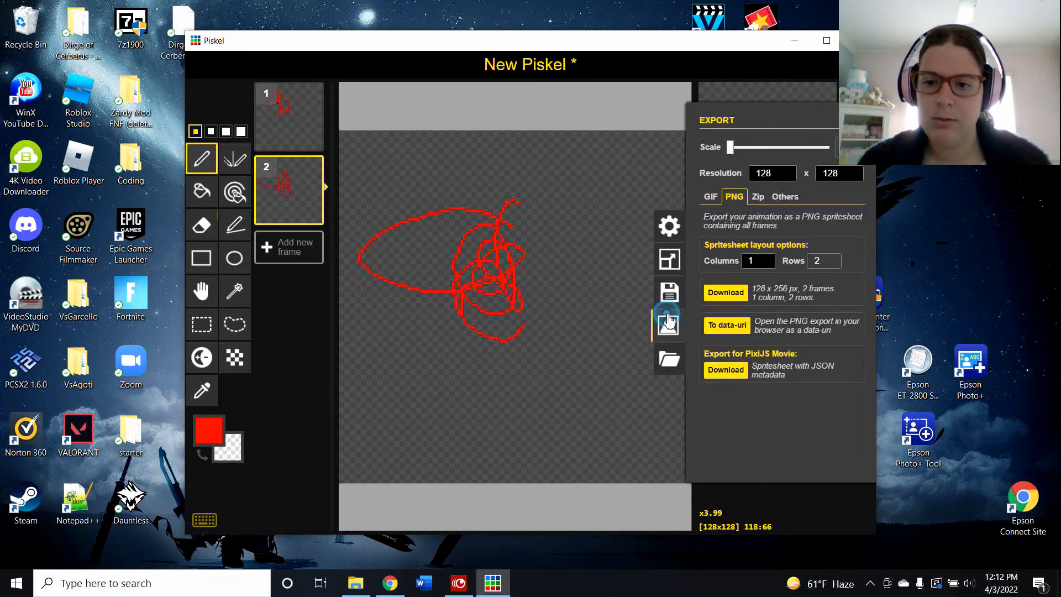
pyautogui.click(720, 300)
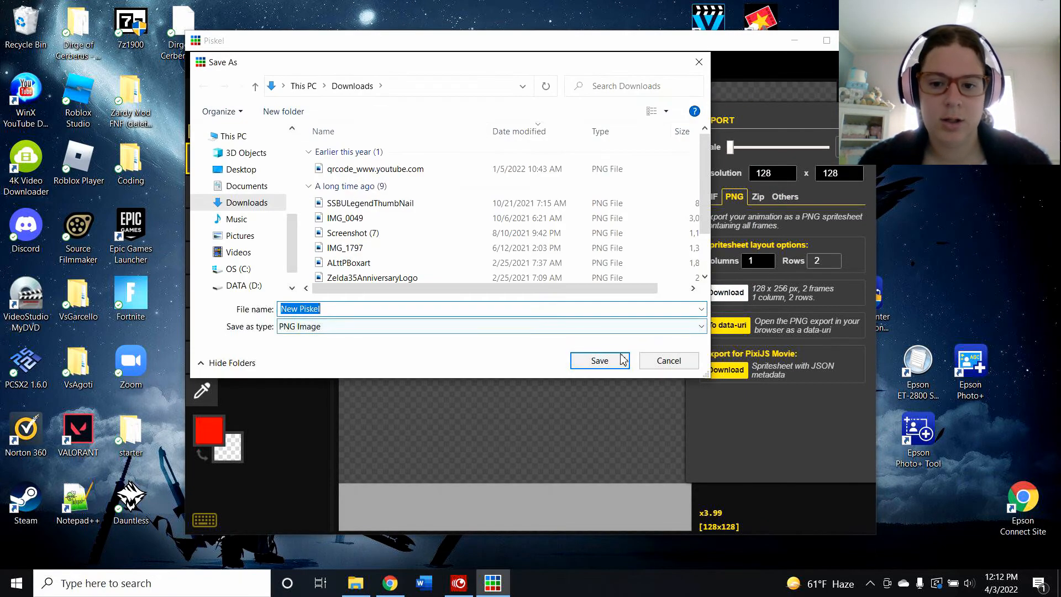
pyautogui.click(599, 360)
# Step: View the exported New Piskel spritesheet from the Downloads folder, and return to Piskel
pyautogui.click(355, 583)
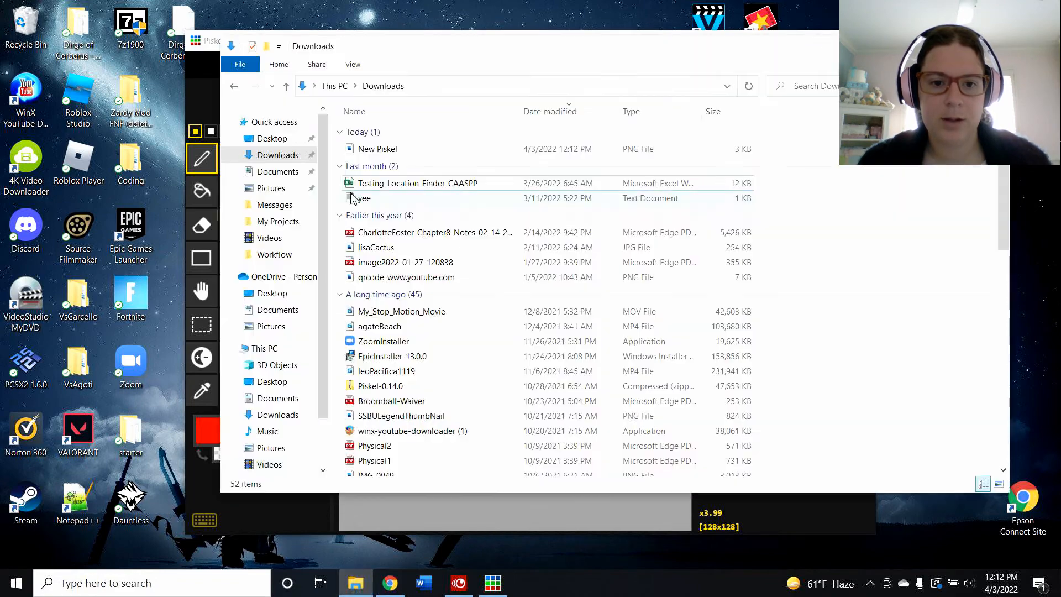
pyautogui.doubleClick(389, 151)
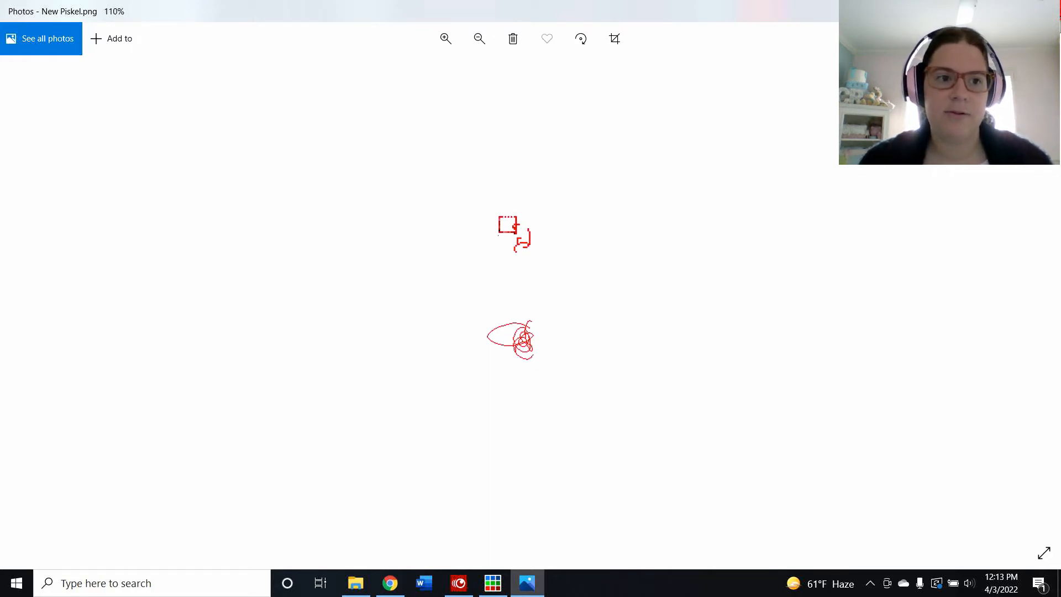
pyautogui.click(1054, 9)
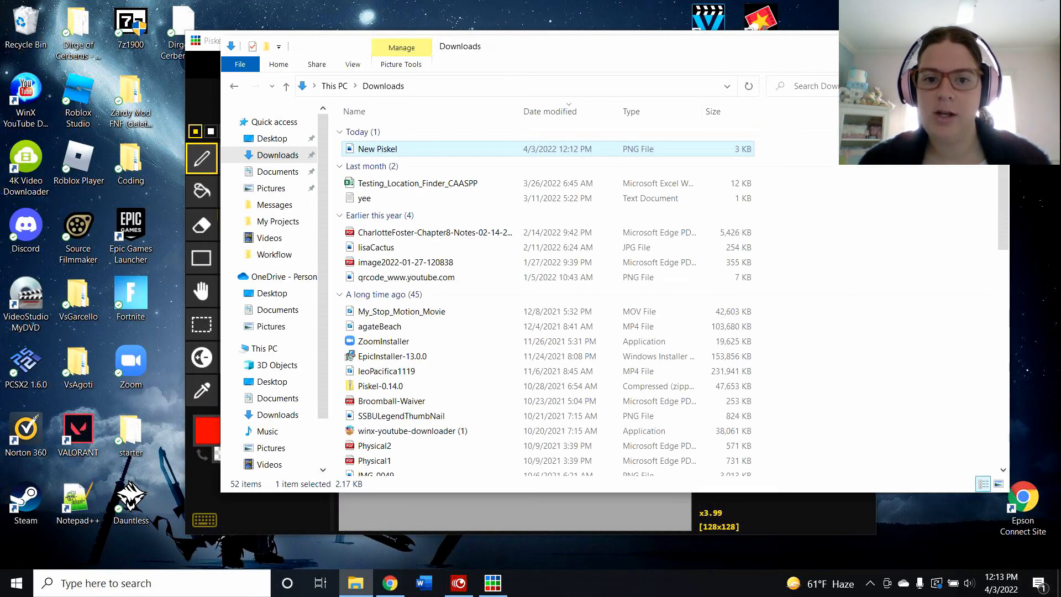
pyautogui.click(930, 45)
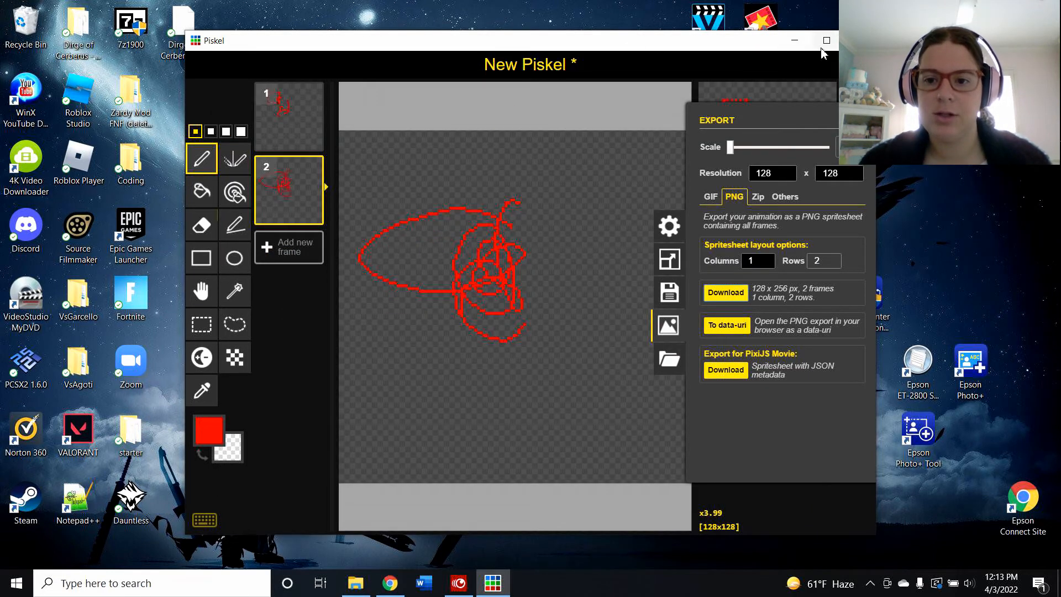
# Step: Load the Azarya sprite from the local browser saves, replacing the current sprite
pyautogui.click(670, 359)
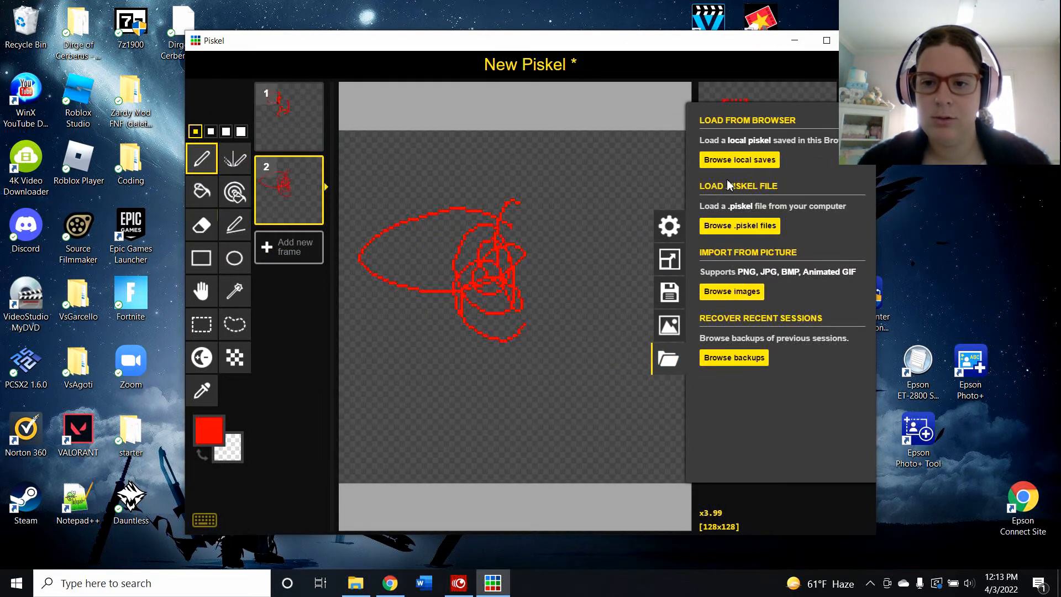
pyautogui.click(740, 163)
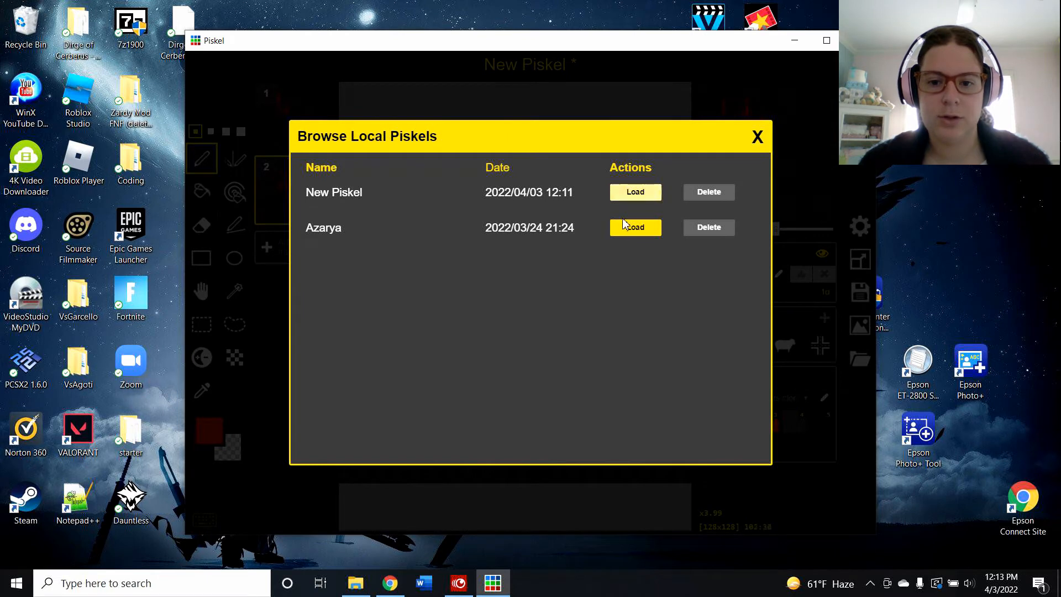
pyautogui.click(625, 224)
pyautogui.click(586, 300)
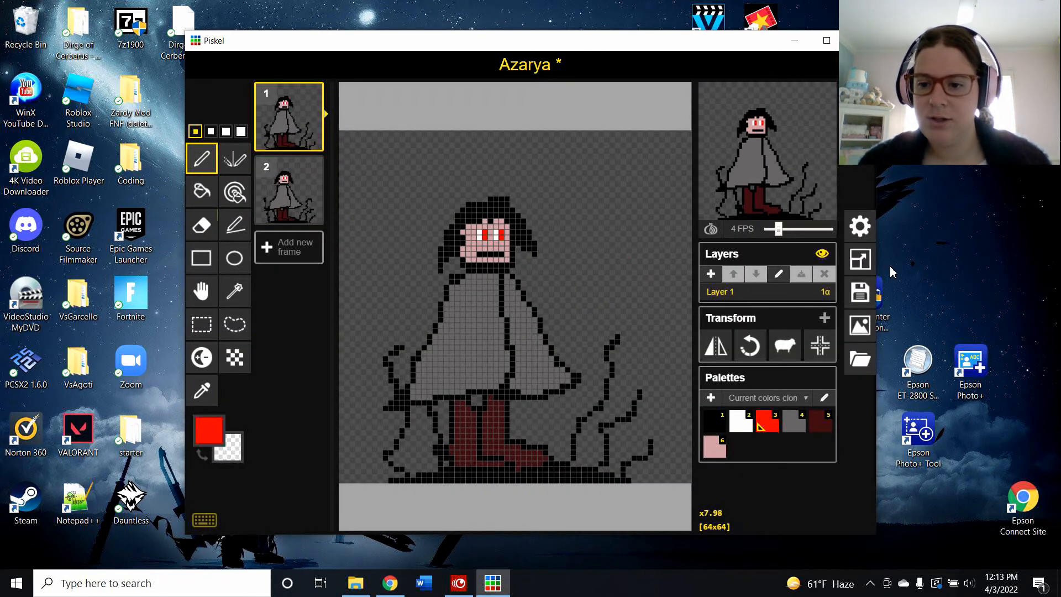
# Step: Look over the Azarya sprite's resize settings, its animated preview and the frame rate control
pyautogui.click(861, 259)
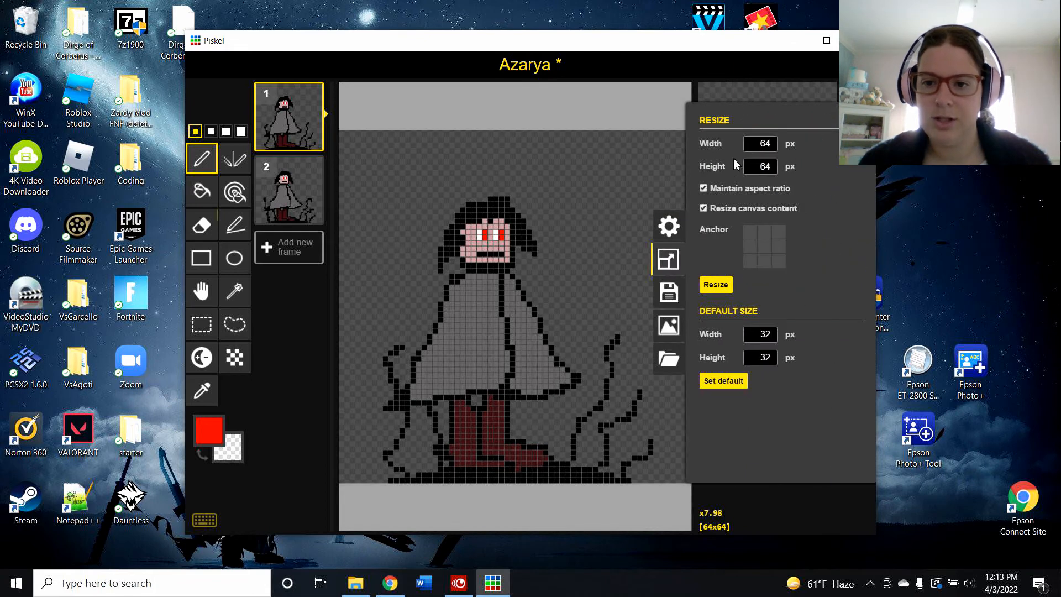
pyautogui.click(739, 59)
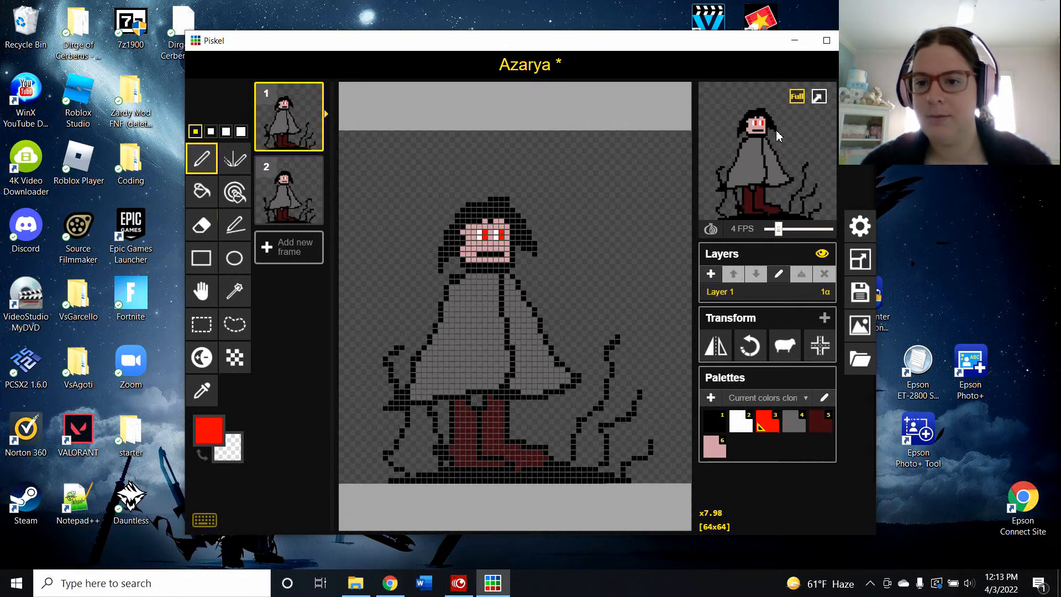
pyautogui.moveTo(278, 179)
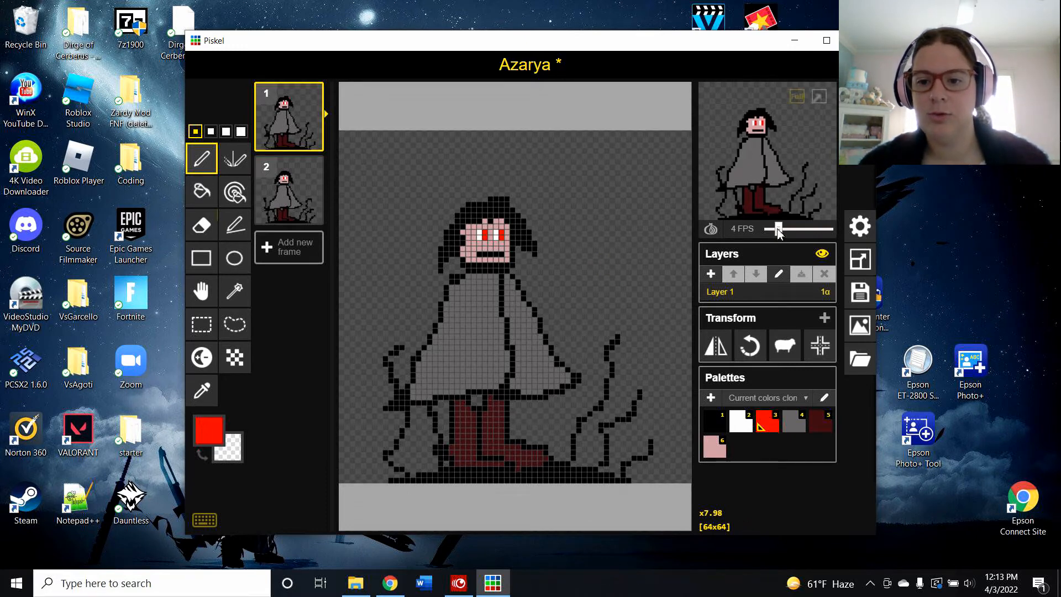
pyautogui.moveTo(778, 232)
pyautogui.mouseDown()
pyautogui.moveTo(810, 236)
pyautogui.moveTo(781, 233)
pyautogui.mouseUp()
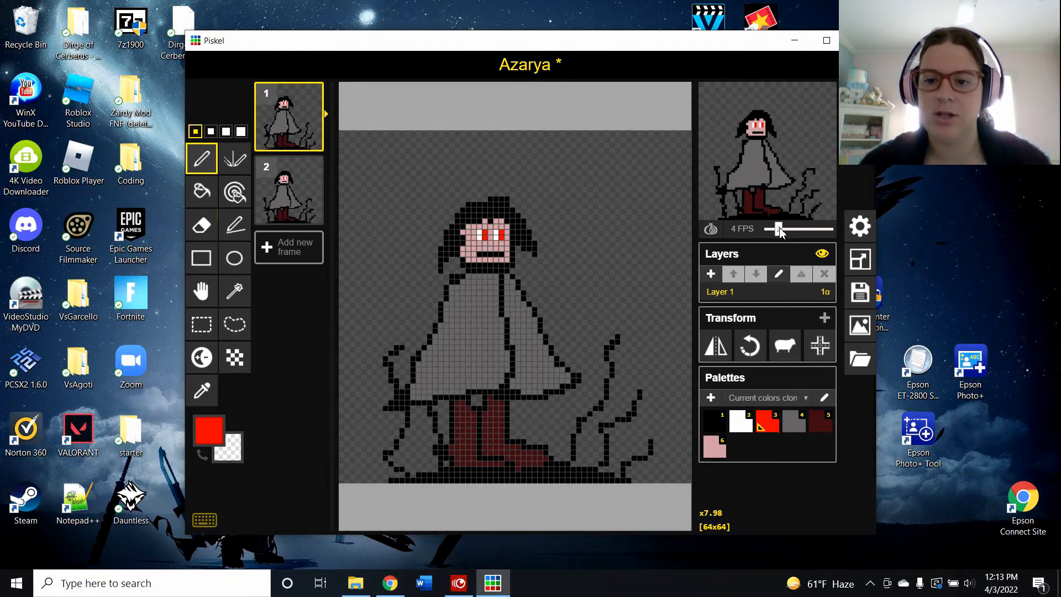
pyautogui.moveTo(298, 210)
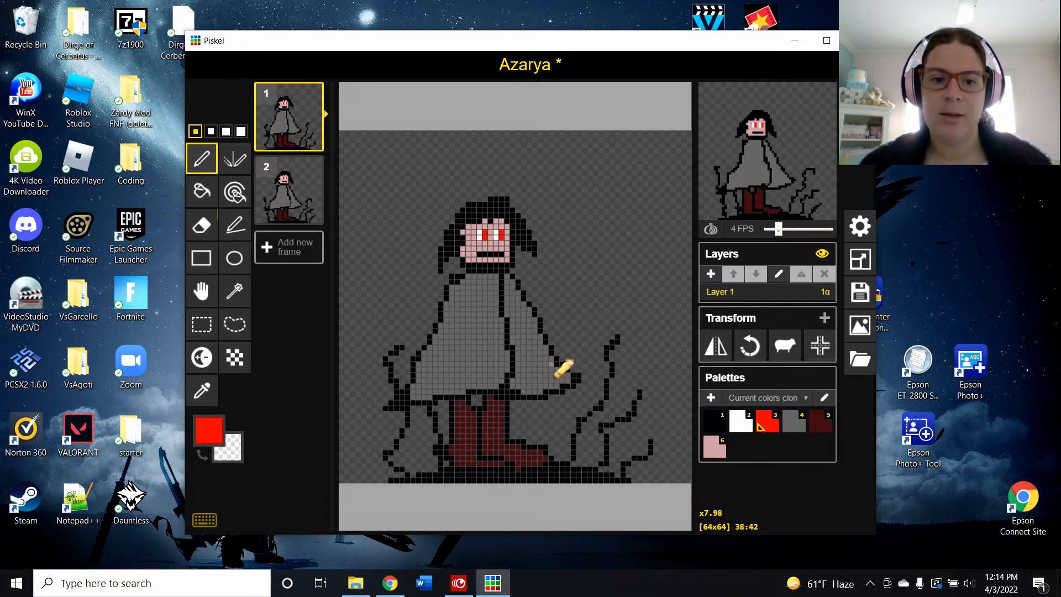
# Step: Compare the two Azarya frames on the canvas, and add a blank third frame
pyautogui.click(290, 187)
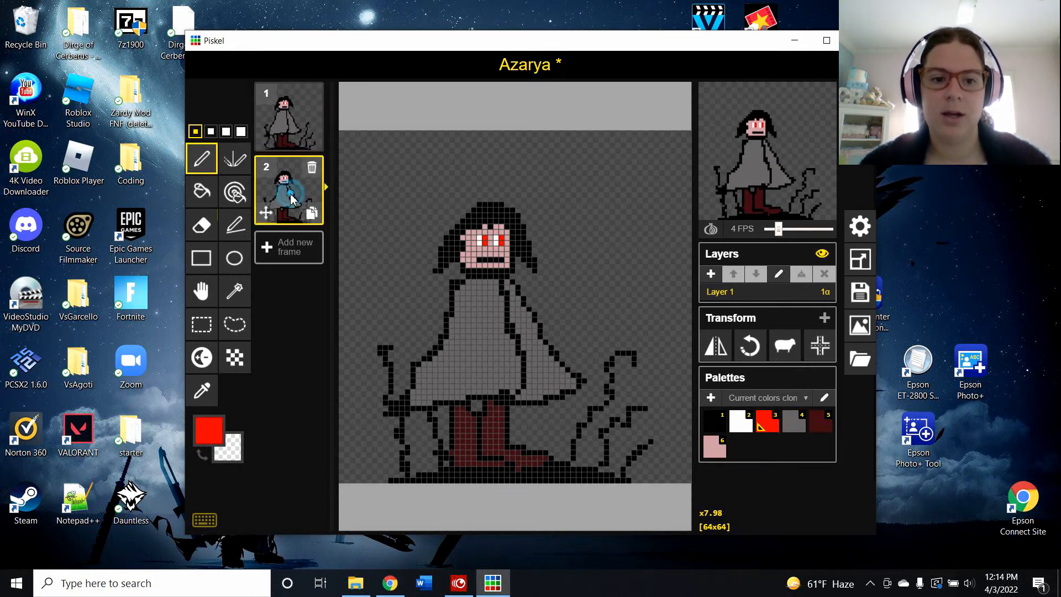
pyautogui.click(279, 113)
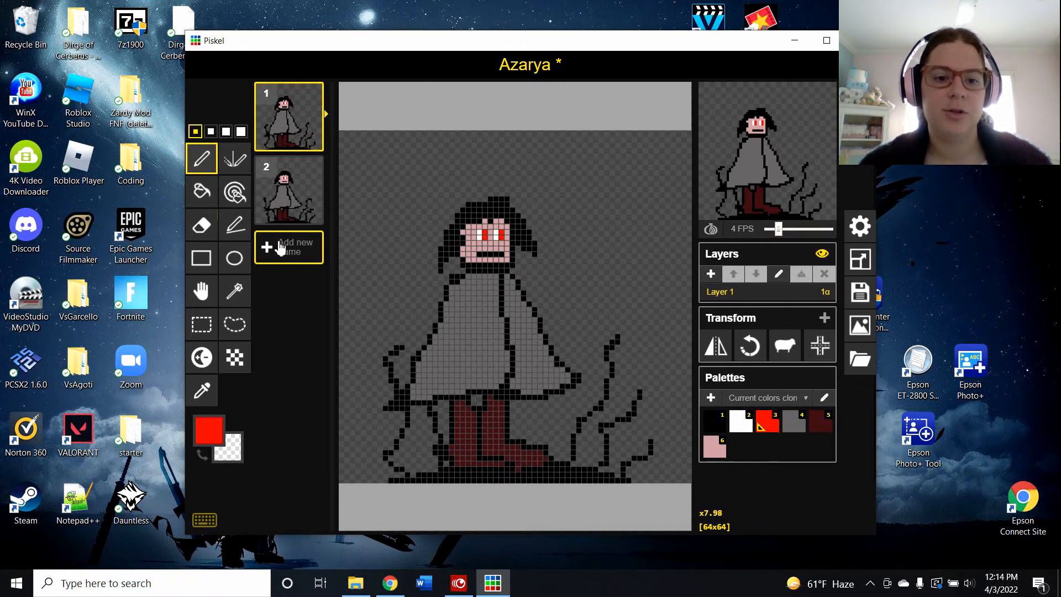
pyautogui.click(268, 255)
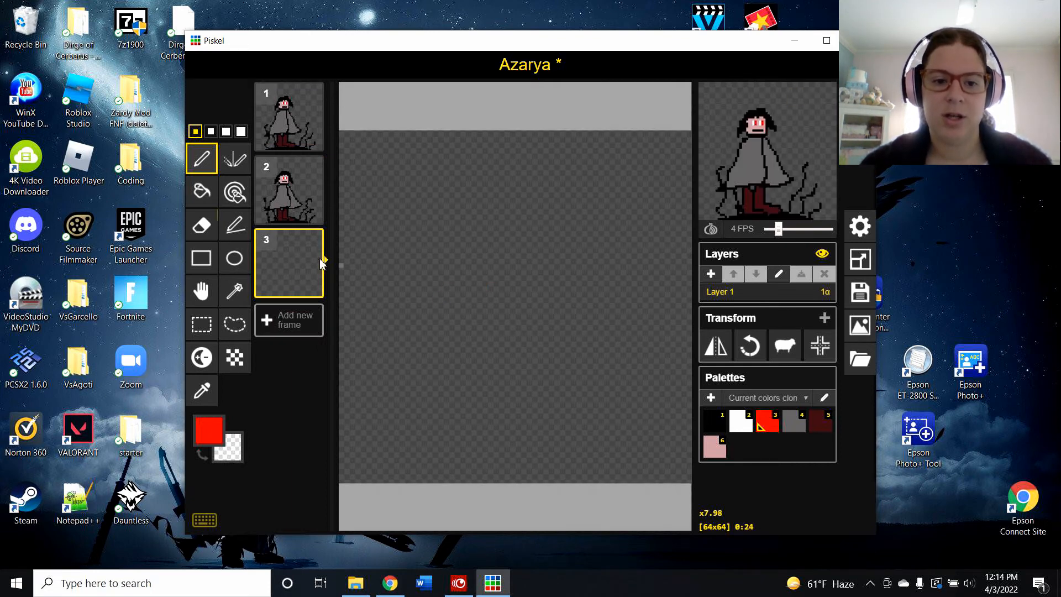
# Step: Draw a red freehand scribble on the blank third frame with the Pen tool, and delete that frame
pyautogui.moveTo(287, 257)
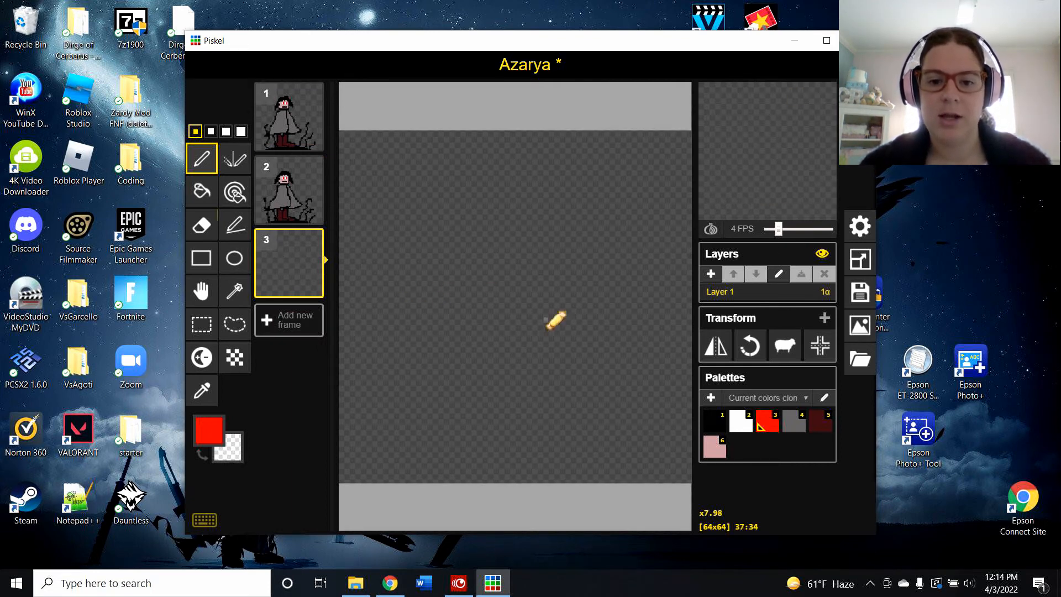
pyautogui.moveTo(507, 308)
pyautogui.mouseDown()
pyautogui.moveTo(560, 275)
pyautogui.moveTo(517, 301)
pyautogui.moveTo(475, 260)
pyautogui.mouseUp()
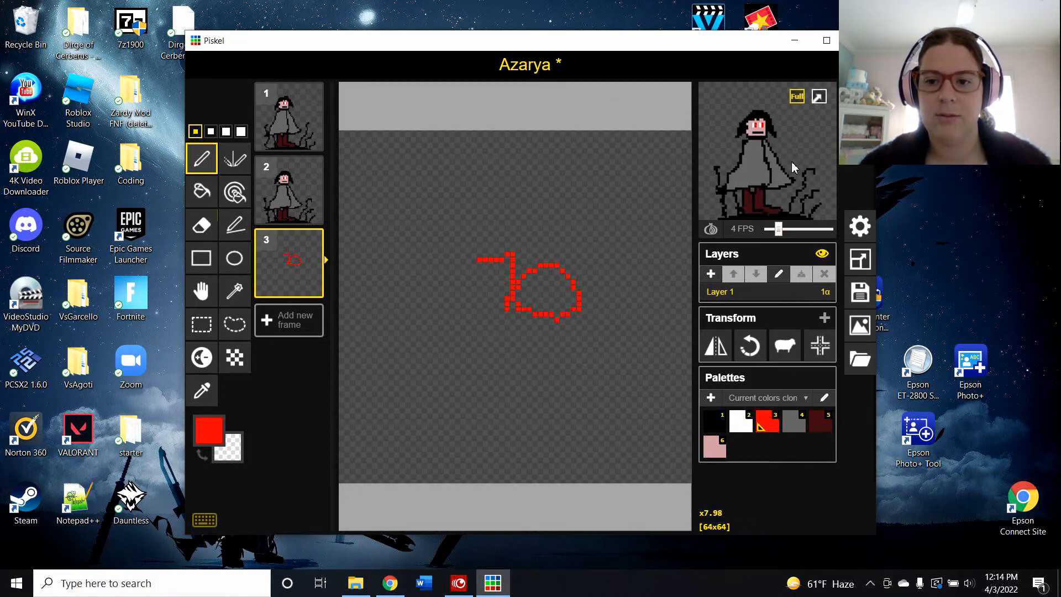
pyautogui.click(313, 242)
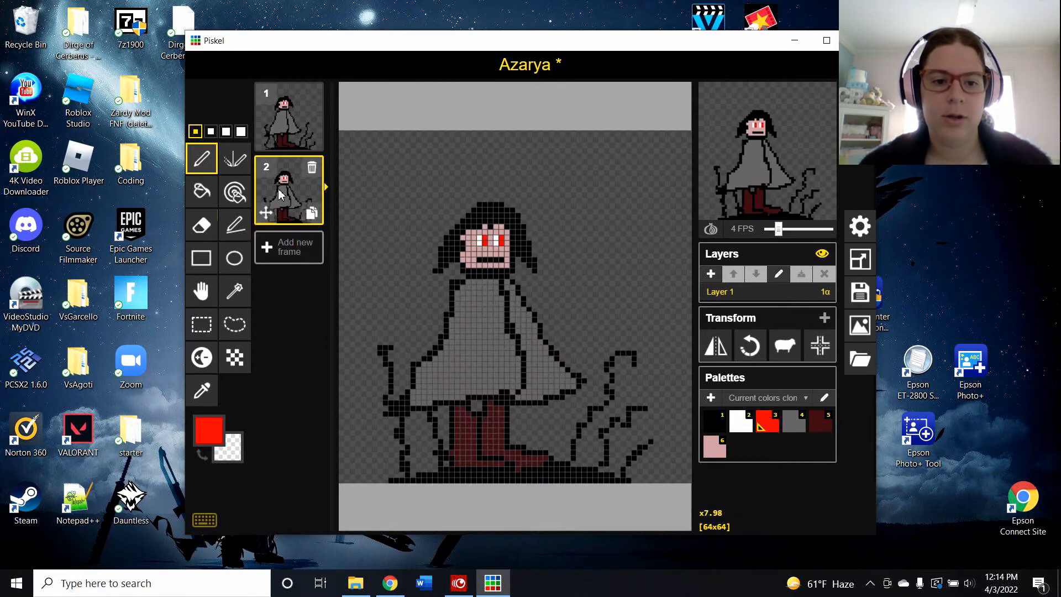
# Step: Duplicate the second Azarya frame as a third frame, and review the first two frames for comparison
pyautogui.moveTo(267, 215)
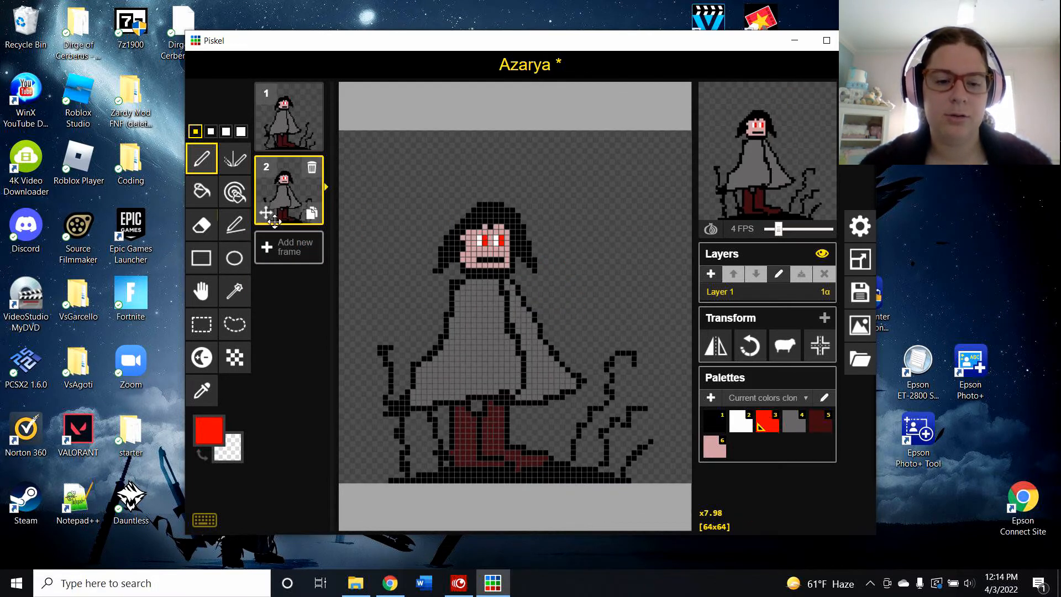
pyautogui.click(312, 213)
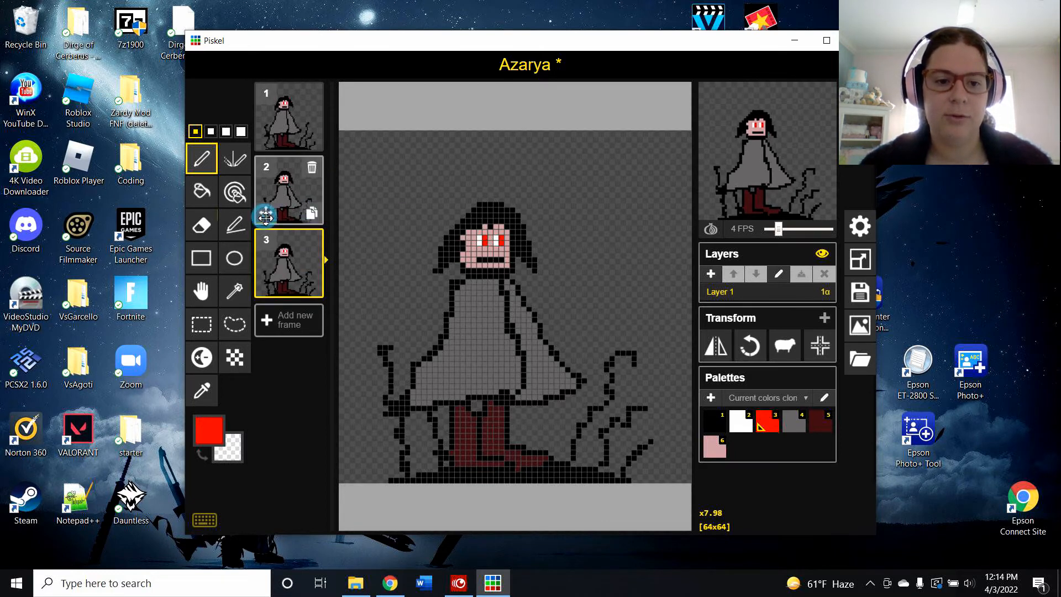
pyautogui.moveTo(265, 213)
pyautogui.mouseDown()
pyautogui.moveTo(265, 254)
pyautogui.moveTo(276, 117)
pyautogui.moveTo(257, 250)
pyautogui.moveTo(257, 230)
pyautogui.mouseUp()
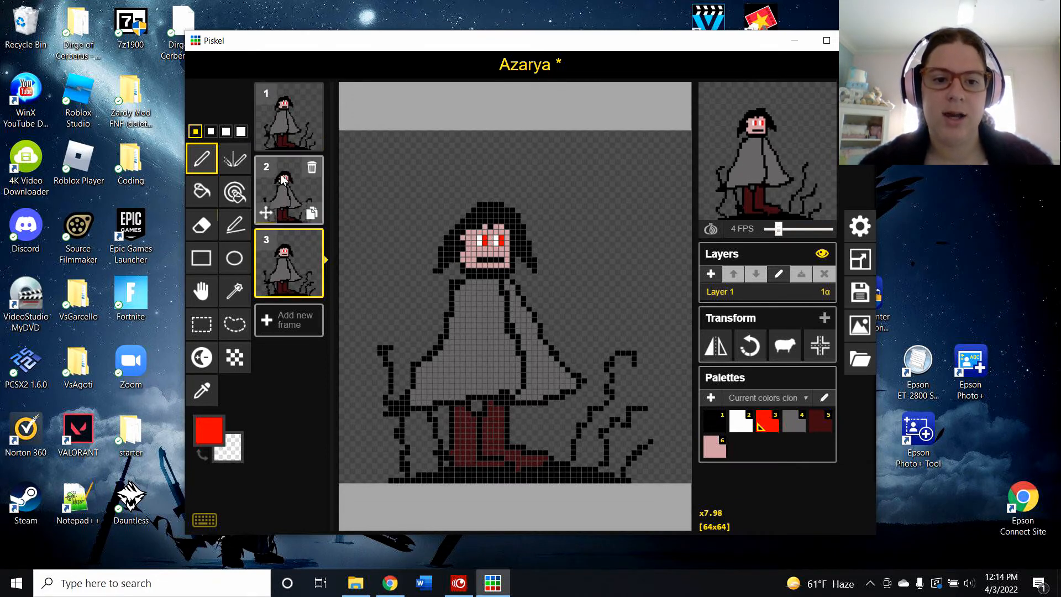
pyautogui.click(294, 115)
pyautogui.click(293, 185)
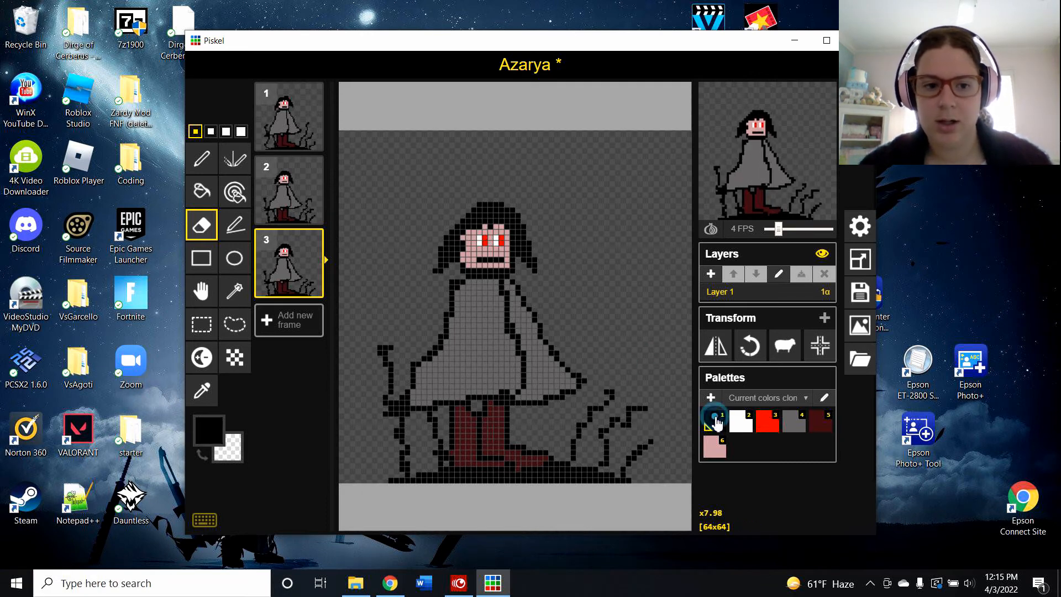
# Step: Redraw the tip of the tall branch beside the cloak on frame 3 in black, and set the frame rate to 3 FPS
pyautogui.click(201, 158)
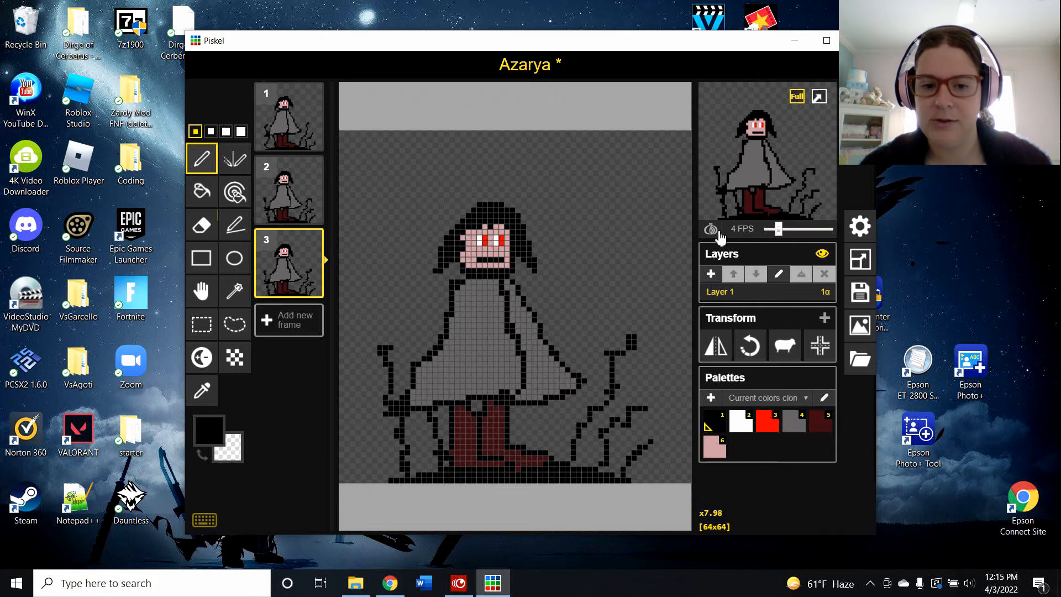
pyautogui.moveTo(812, 191)
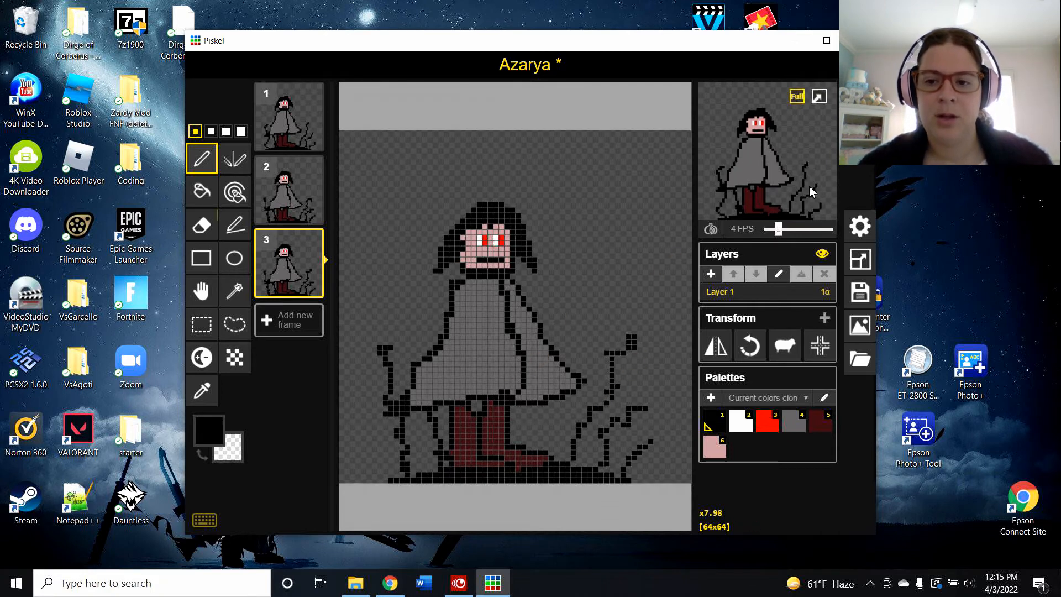
pyautogui.moveTo(275, 266)
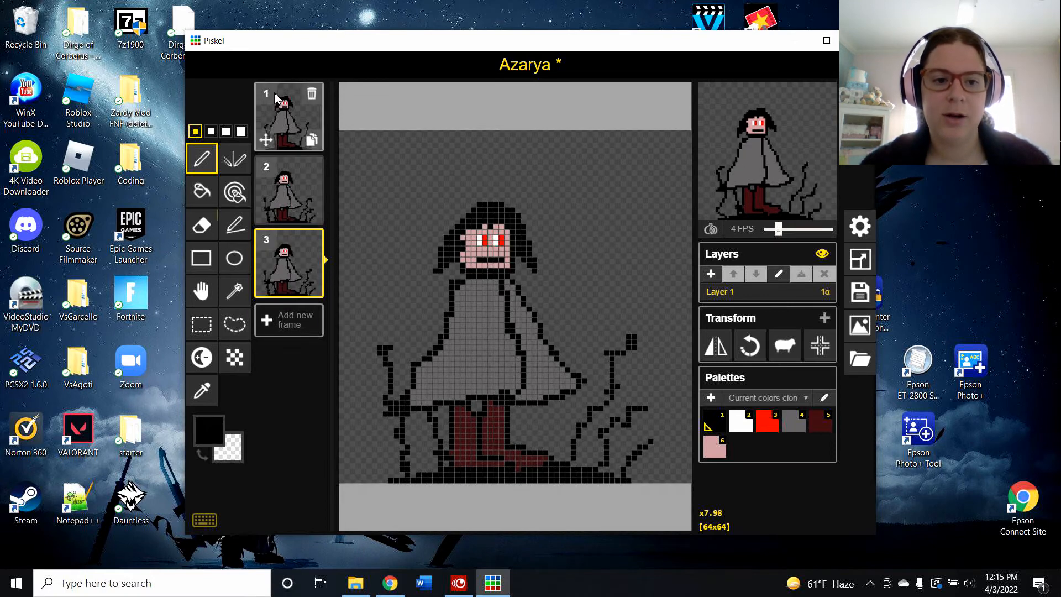
pyautogui.moveTo(780, 131)
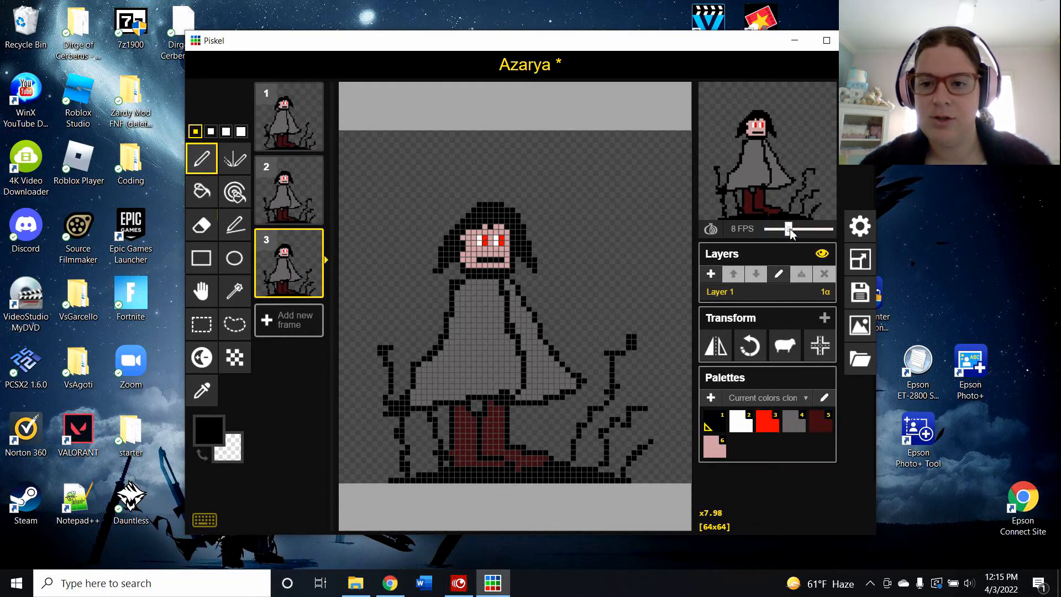
pyautogui.moveTo(789, 229); pyautogui.dragTo(778, 229)
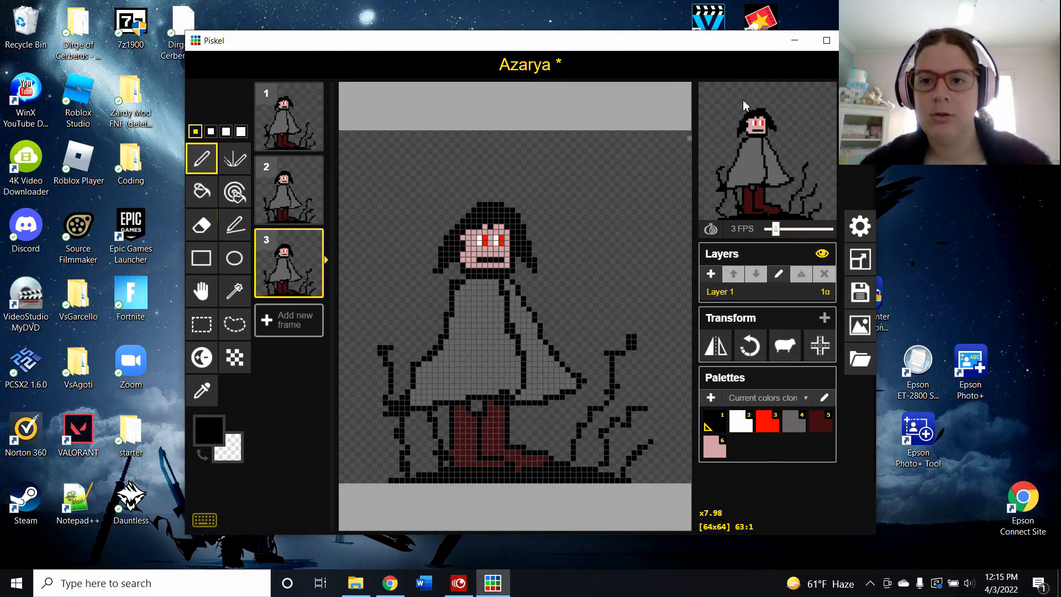
# Step: Load the dragon .piskel file from the Piskel-0.14.0 folder, replacing the Azarya sprite
pyautogui.click(860, 330)
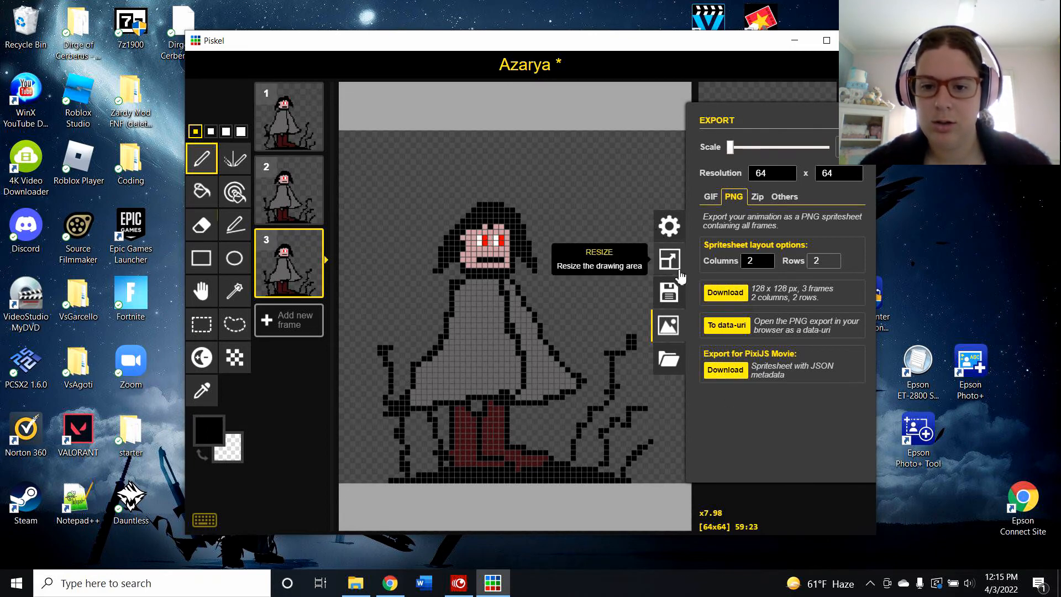
pyautogui.click(669, 359)
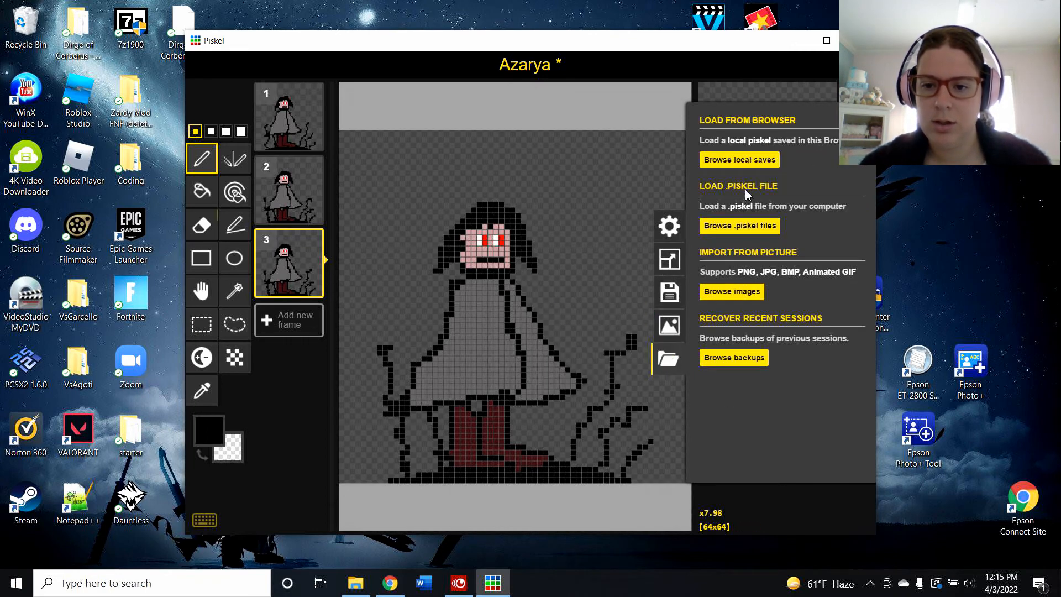
pyautogui.click(742, 232)
pyautogui.click(357, 212)
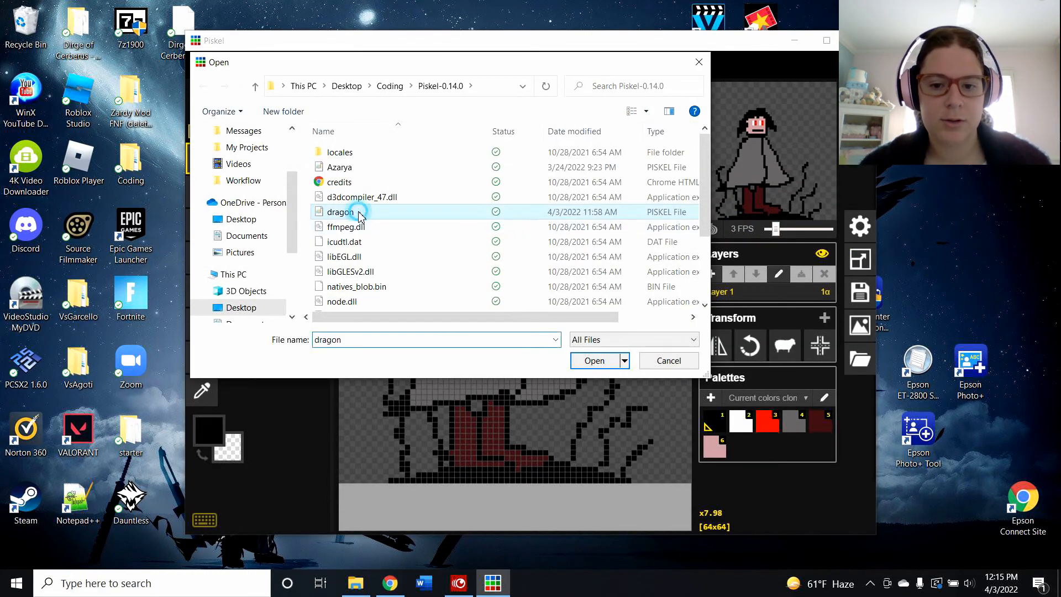
pyautogui.click(594, 361)
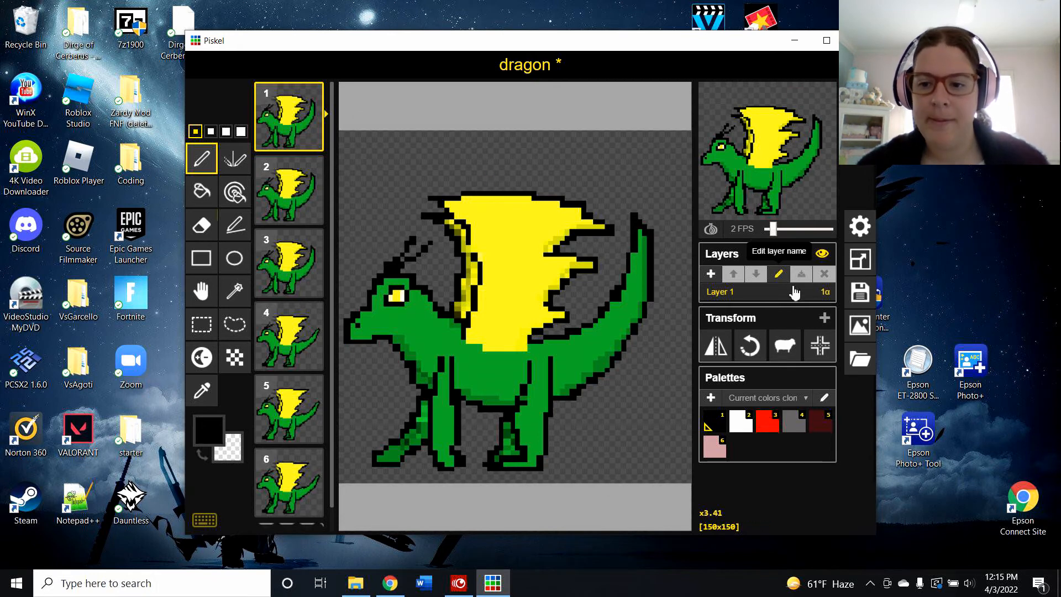
# Step: View the dragon sprite's resize settings and look over its list of frames
pyautogui.click(859, 264)
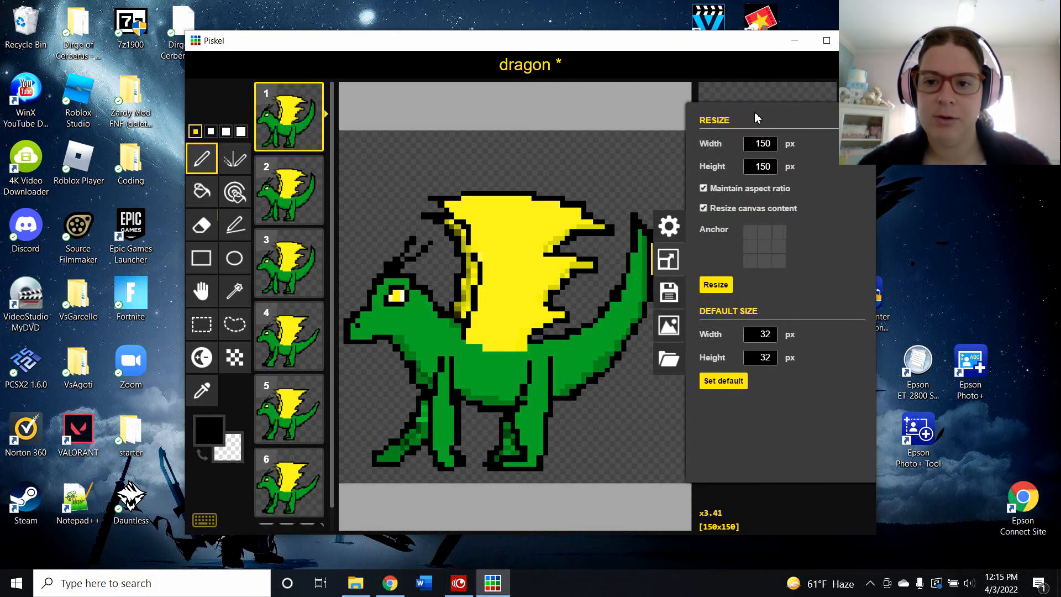
pyautogui.click(673, 72)
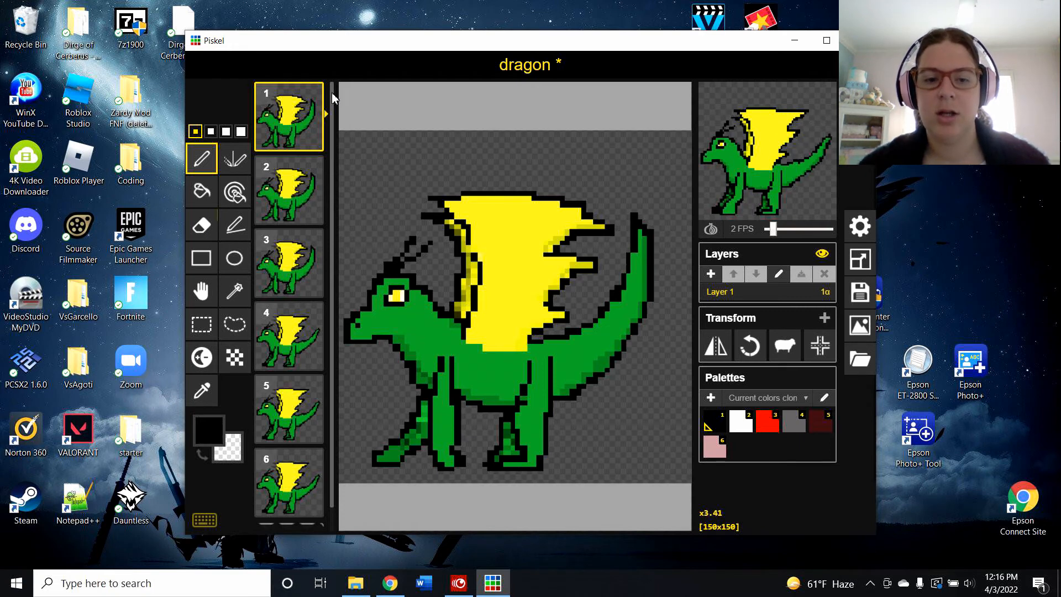
pyautogui.scroll(-1, 332, 194)
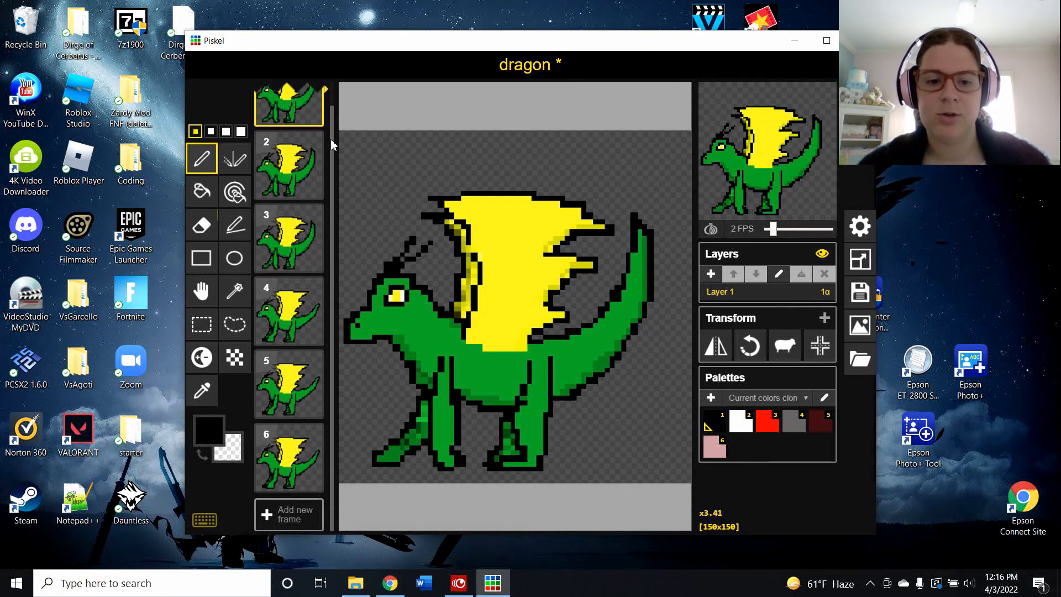
pyautogui.scroll(1, 331, 116)
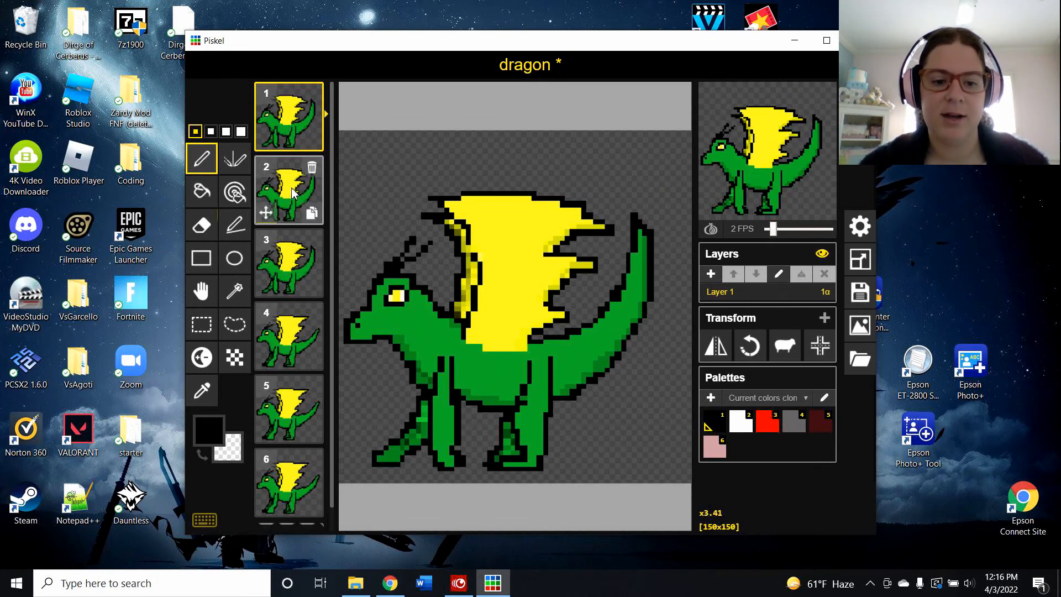
# Step: Step through the dragon's six frames on the canvas to compare the poses, ending back on the first frame
pyautogui.click(298, 209)
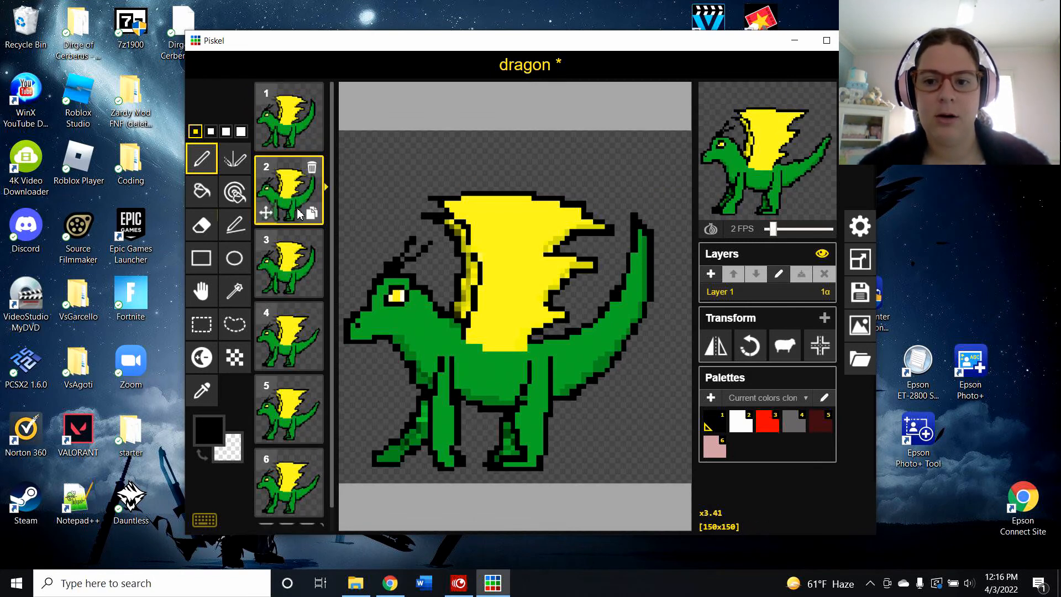
pyautogui.click(291, 263)
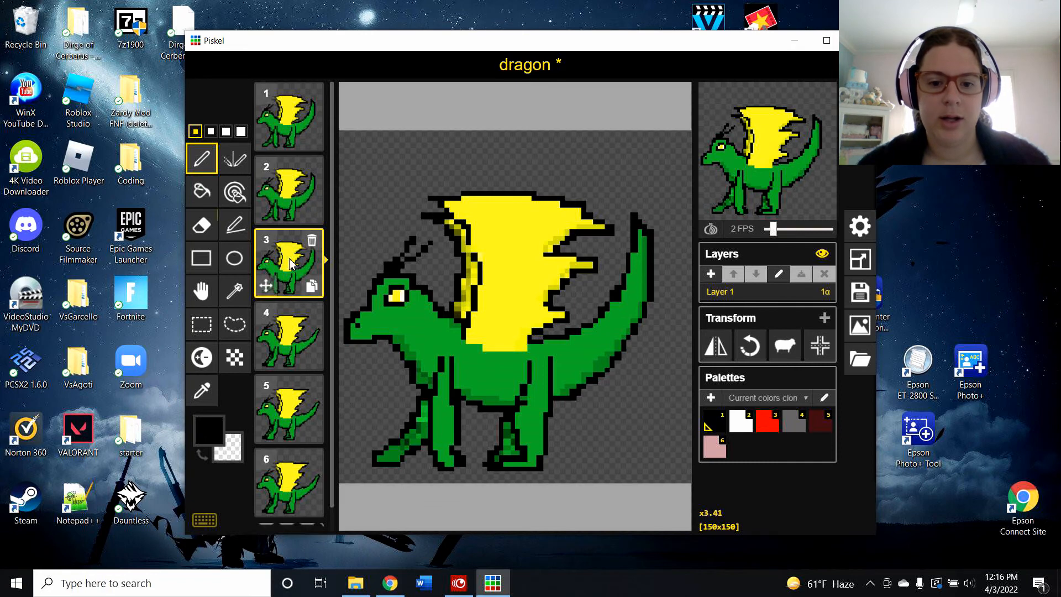
pyautogui.click(288, 127)
pyautogui.click(292, 220)
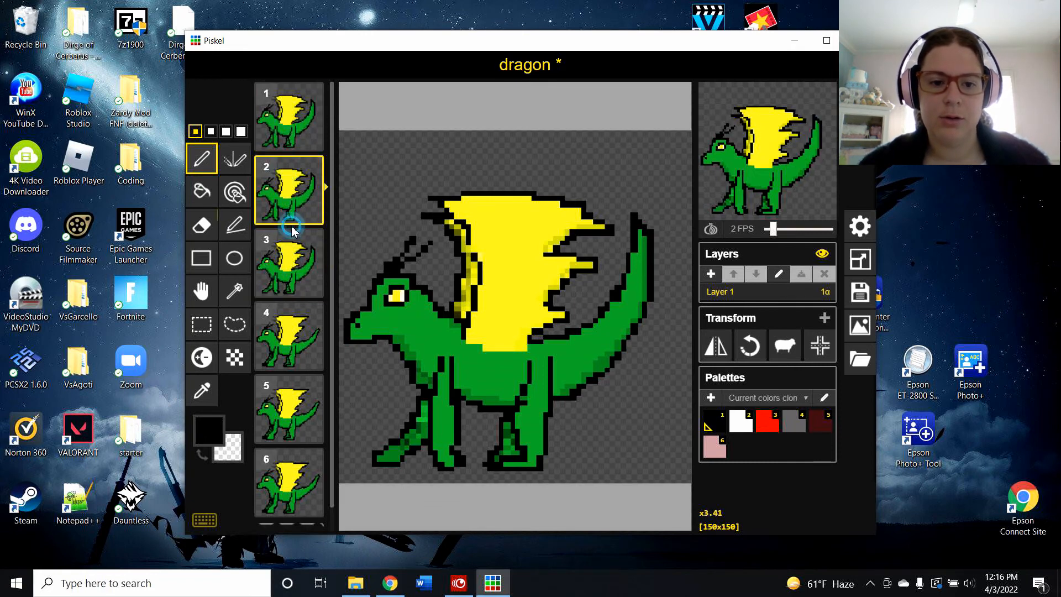
pyautogui.click(291, 262)
pyautogui.click(291, 334)
pyautogui.click(287, 397)
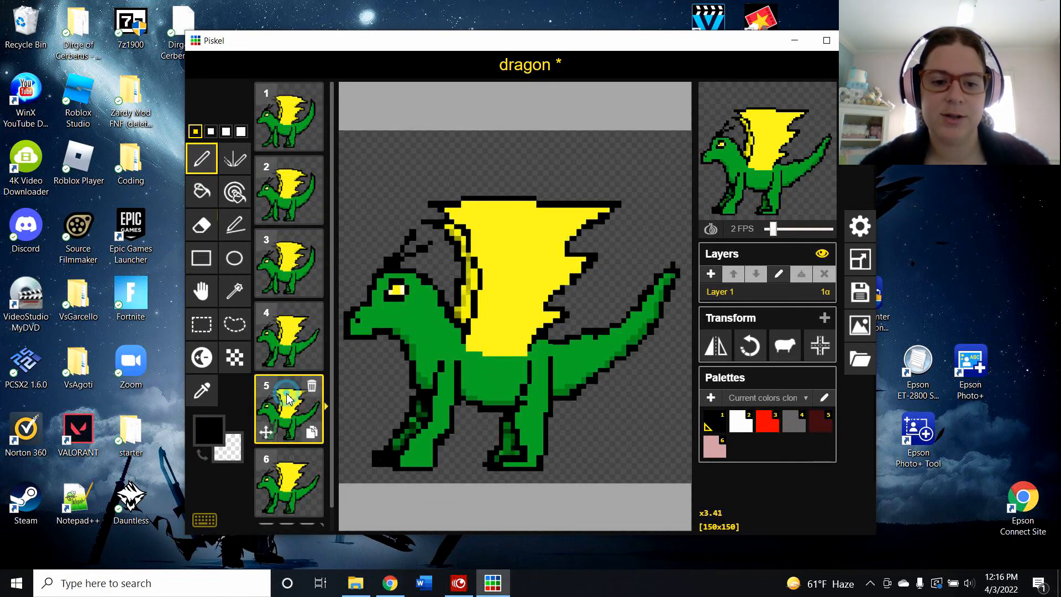
pyautogui.click(303, 476)
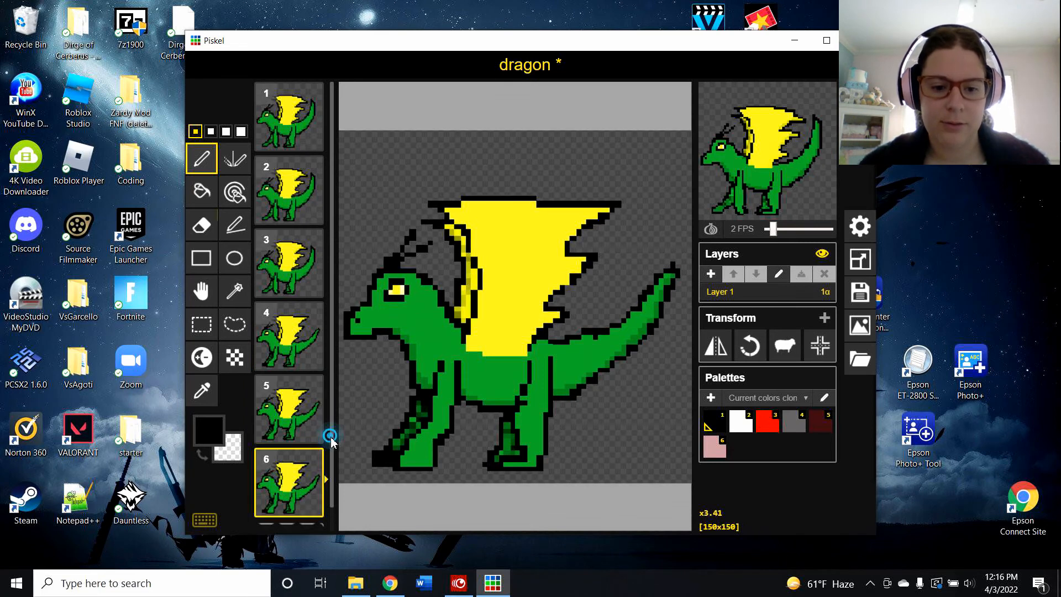
pyautogui.moveTo(333, 474); pyautogui.dragTo(333, 511)
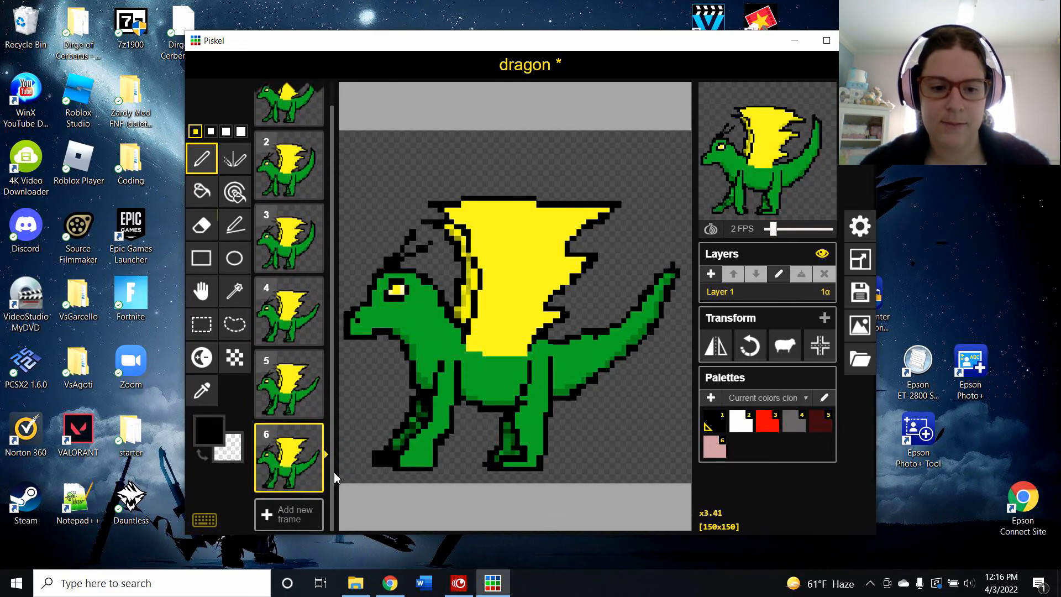
pyautogui.moveTo(334, 472); pyautogui.dragTo(337, 287)
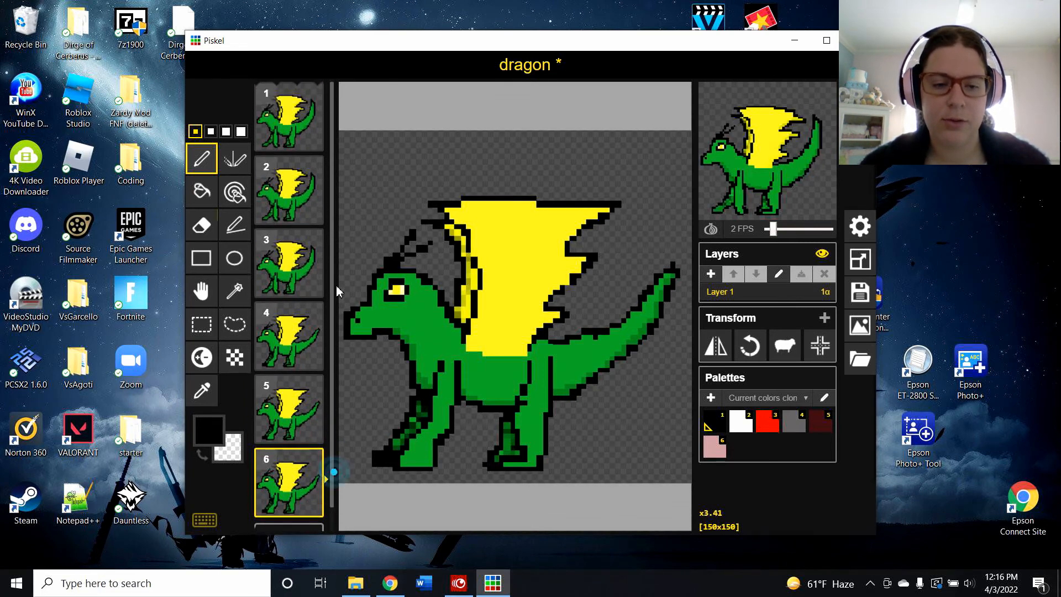
pyautogui.click(288, 129)
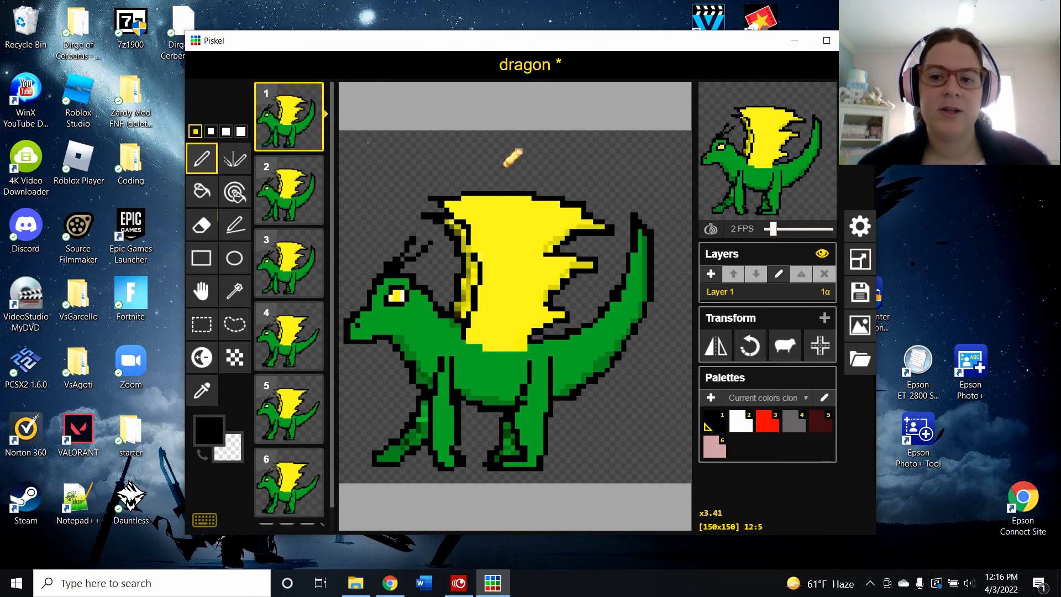
# Step: Raise the dragon animation's frame rate to 24 FPS
pyautogui.moveTo(772, 230)
pyautogui.mouseDown()
pyautogui.moveTo(789, 232)
pyautogui.moveTo(780, 231)
pyautogui.mouseUp()
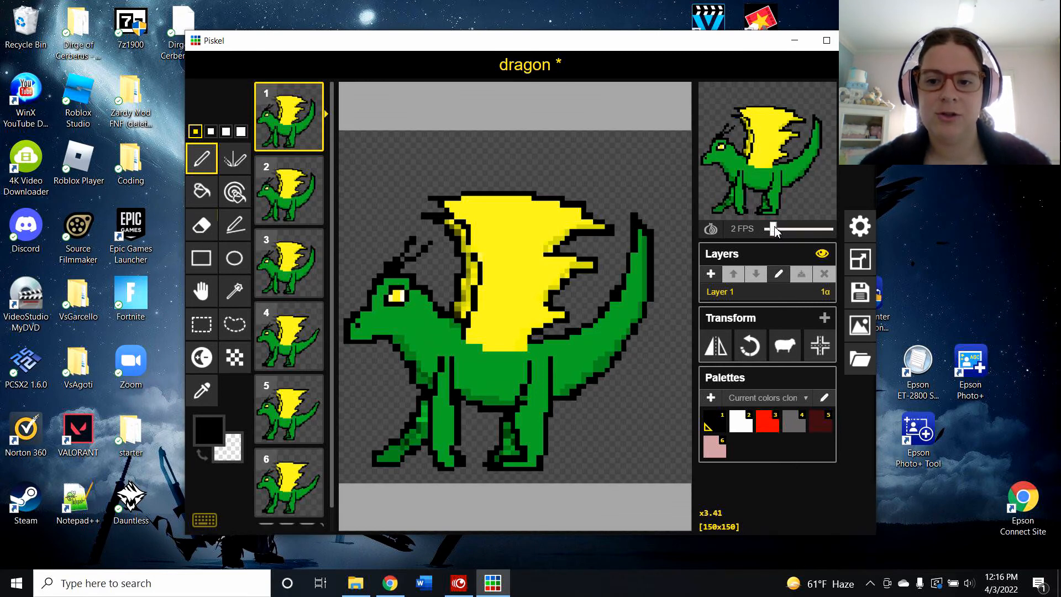
pyautogui.moveTo(773, 231); pyautogui.dragTo(833, 235)
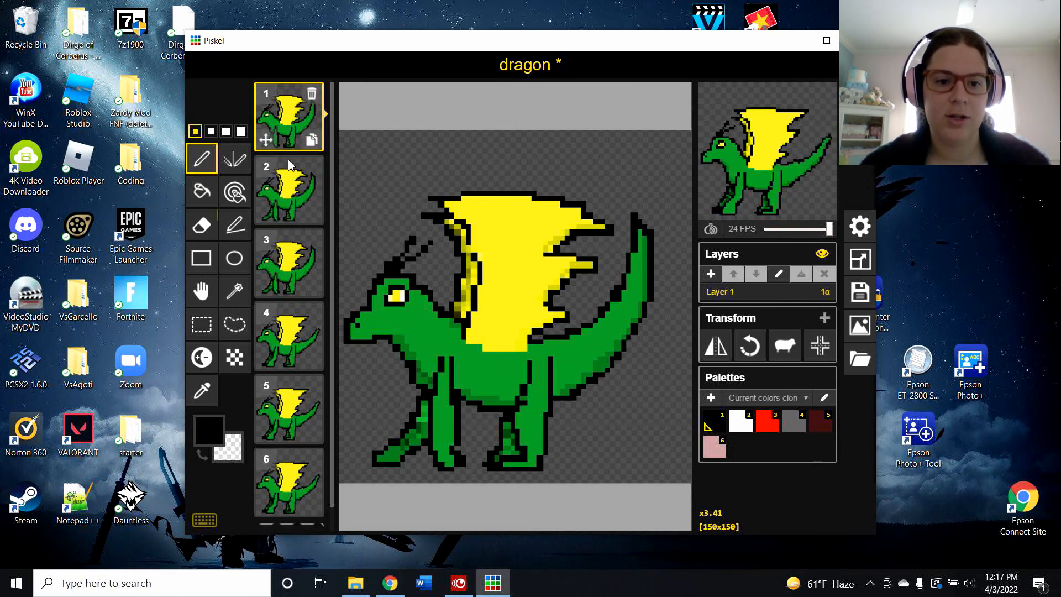
# Step: Delete the dragon's second frame twice in a row, and undo both deletions
pyautogui.click(312, 169)
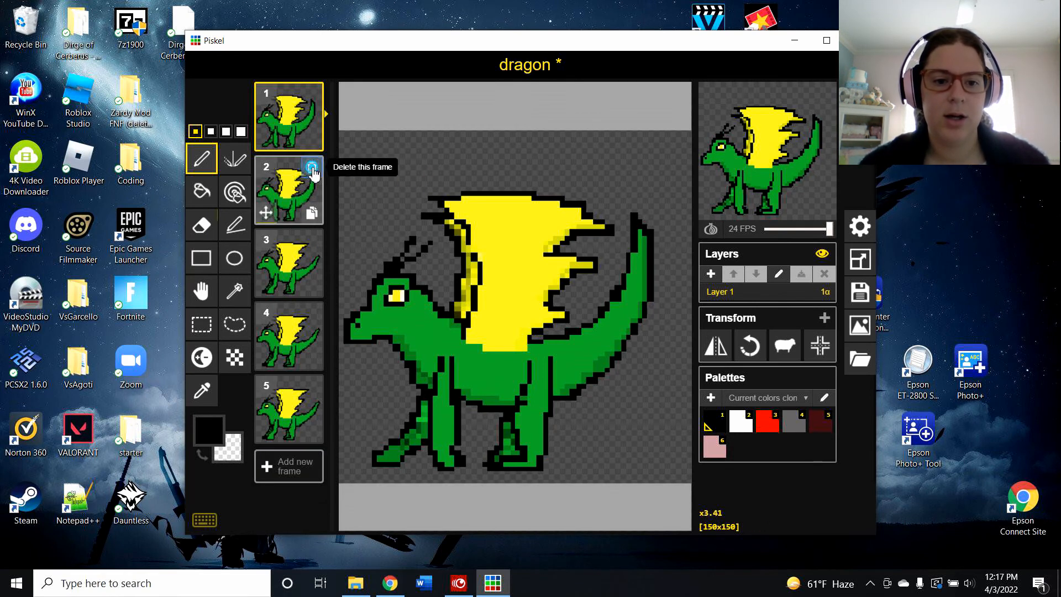
pyautogui.click(312, 169)
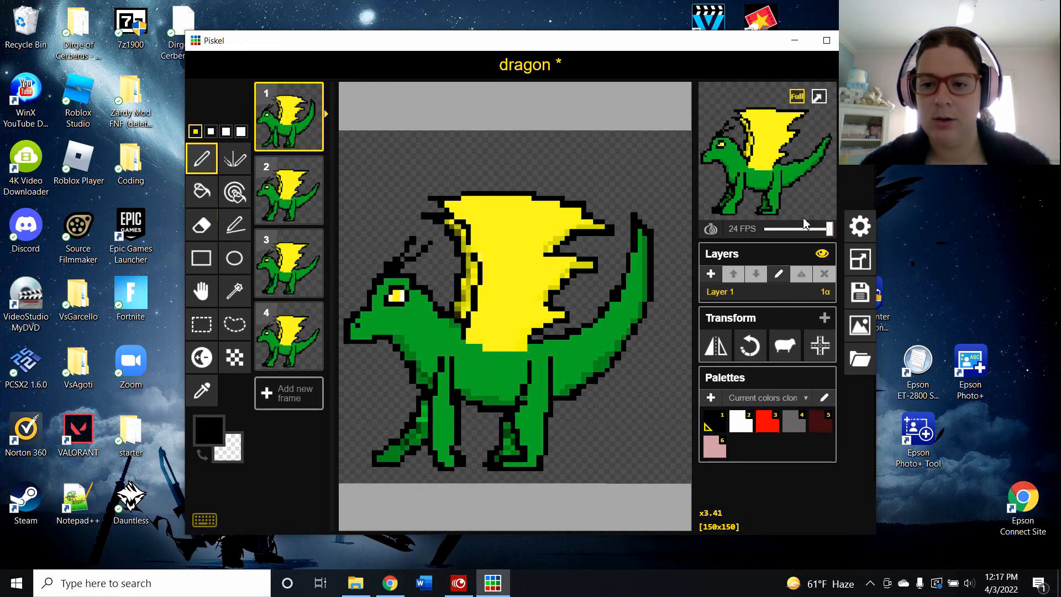
pyautogui.hotkey('ctrl', 'z')
pyautogui.hotkey('ctrl', 'z')
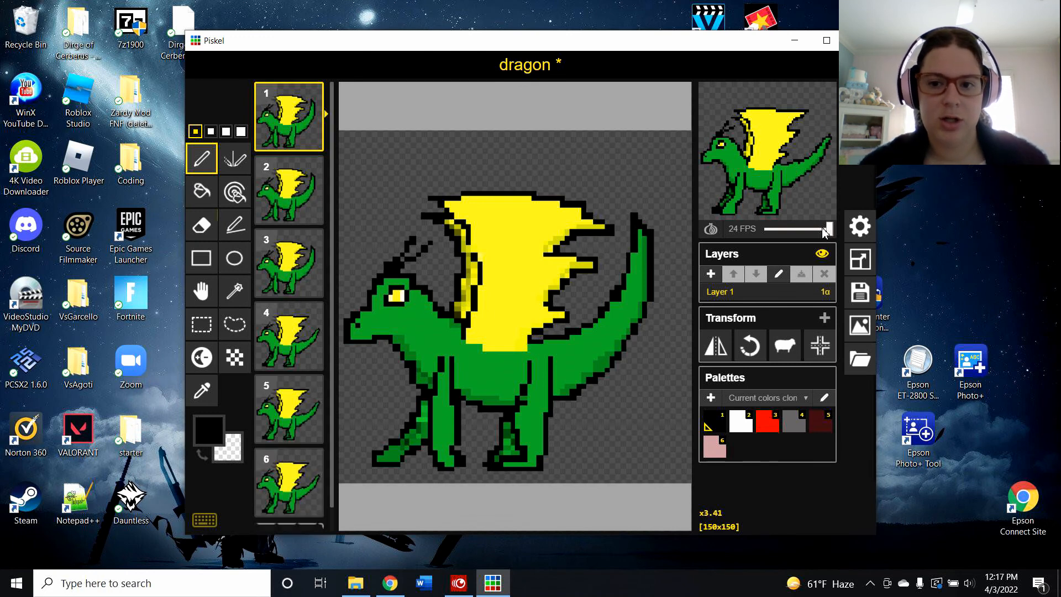
# Step: Set the dragon animation's frame rate to 12 FPS
pyautogui.click(827, 228)
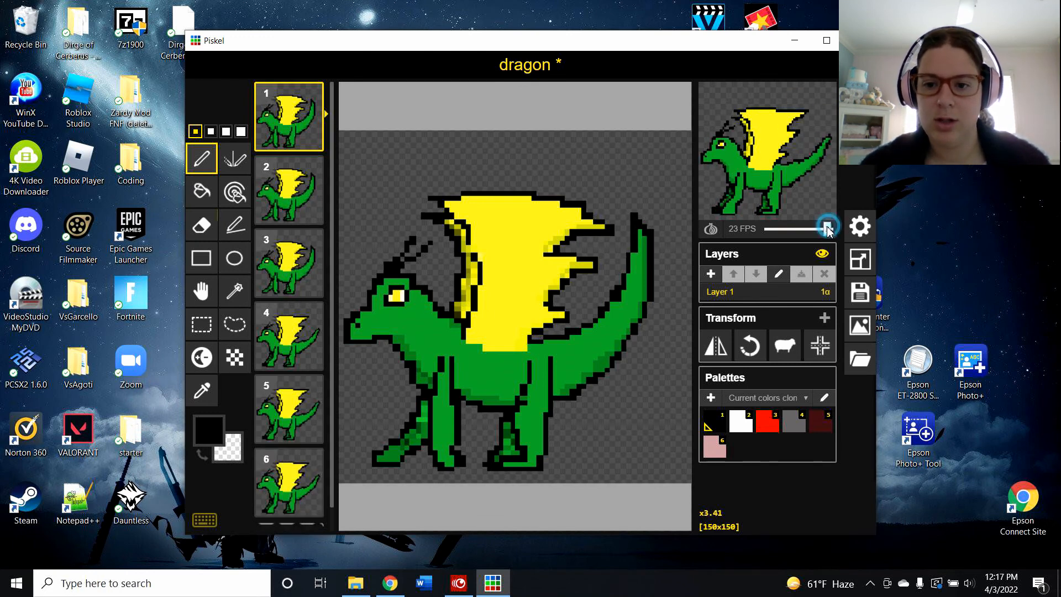
pyautogui.moveTo(805, 235); pyautogui.dragTo(802, 234)
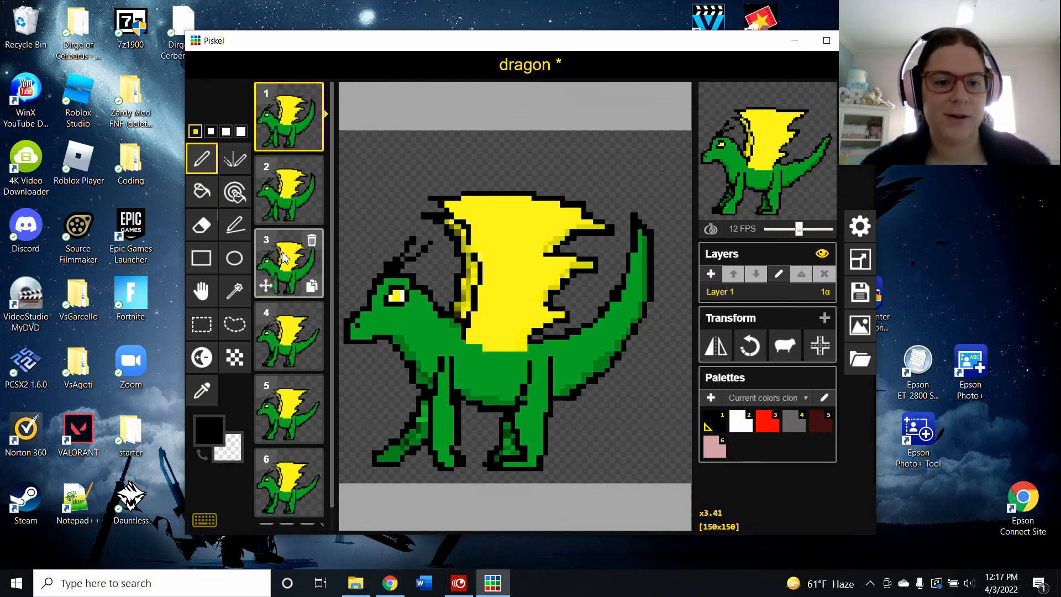
# Step: Switch repeatedly among the dragon's first four frames to compare their poses on the canvas, ending on the fourth frame
pyautogui.scroll(-1, 330, 290)
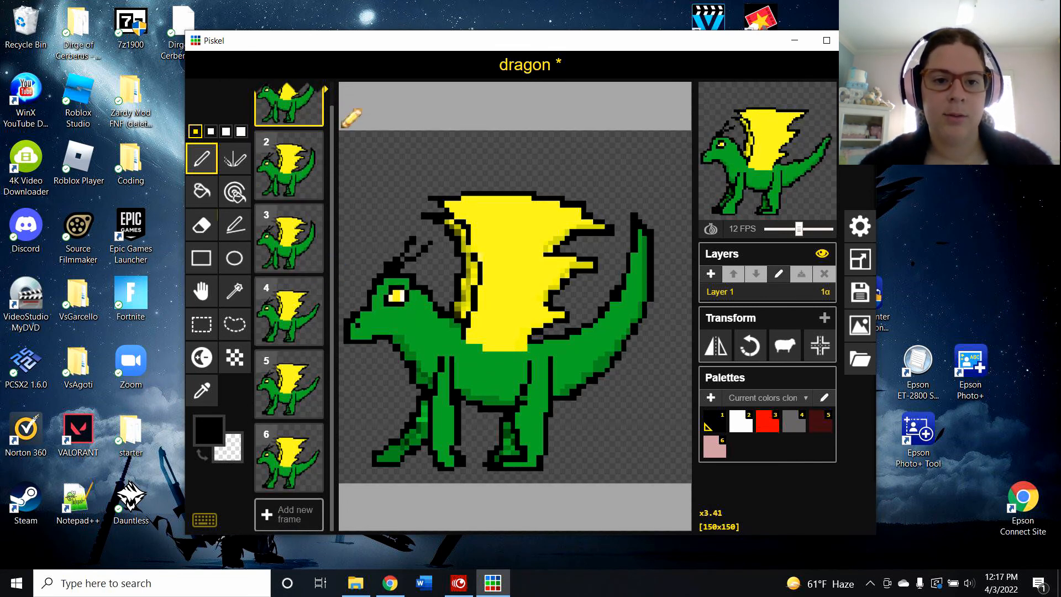
pyautogui.moveTo(332, 126); pyautogui.dragTo(340, 75)
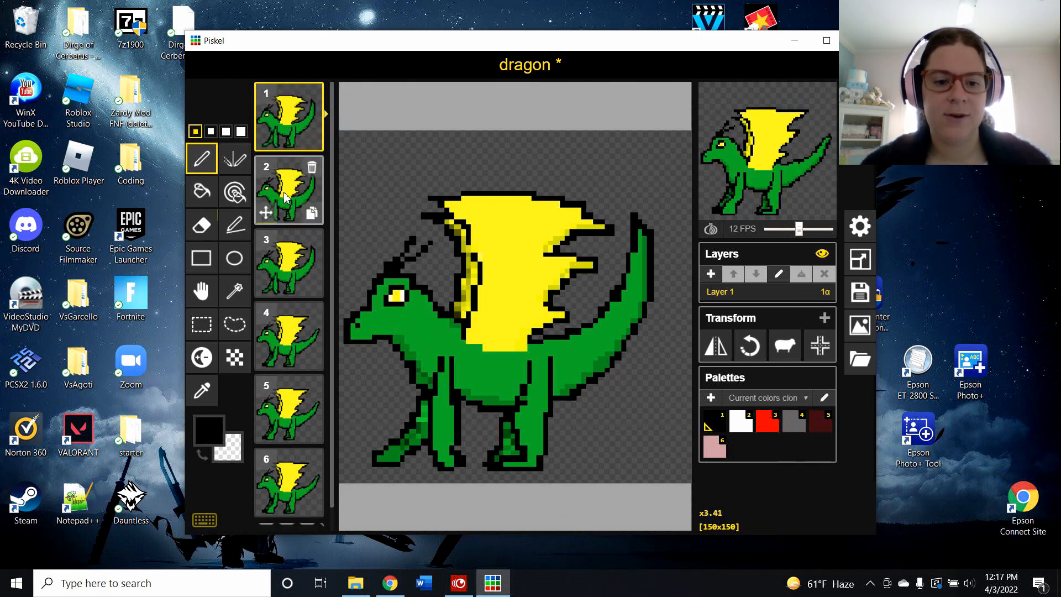
pyautogui.click(289, 332)
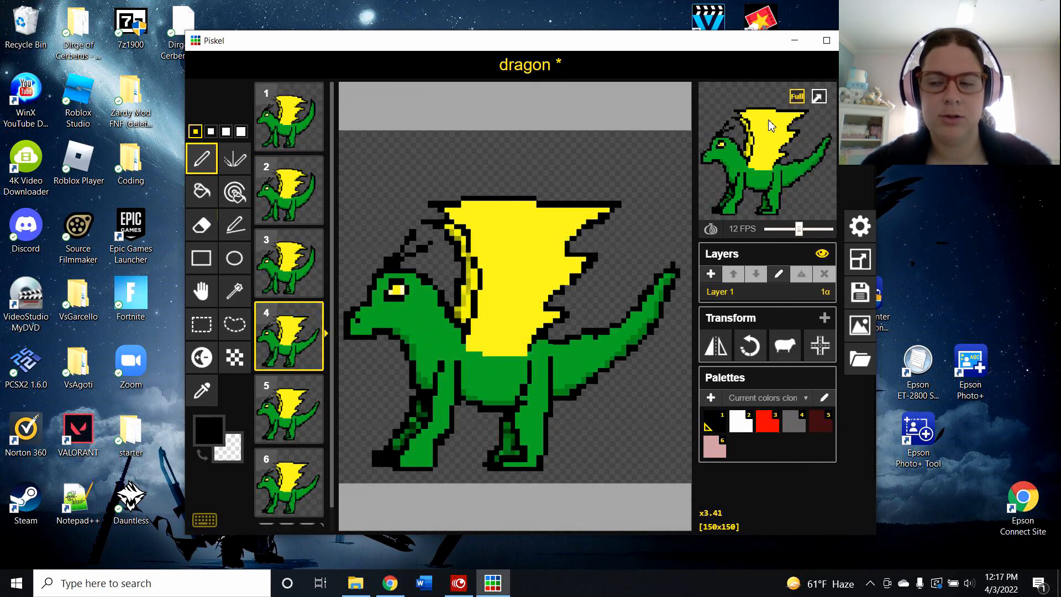
pyautogui.click(292, 139)
pyautogui.click(286, 193)
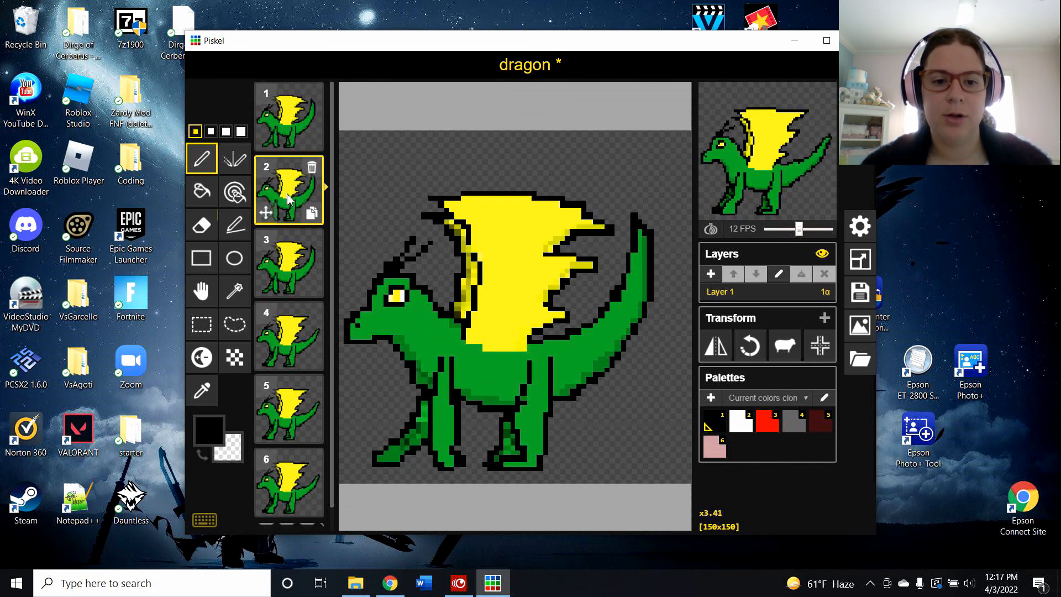
pyautogui.click(287, 267)
pyautogui.click(290, 332)
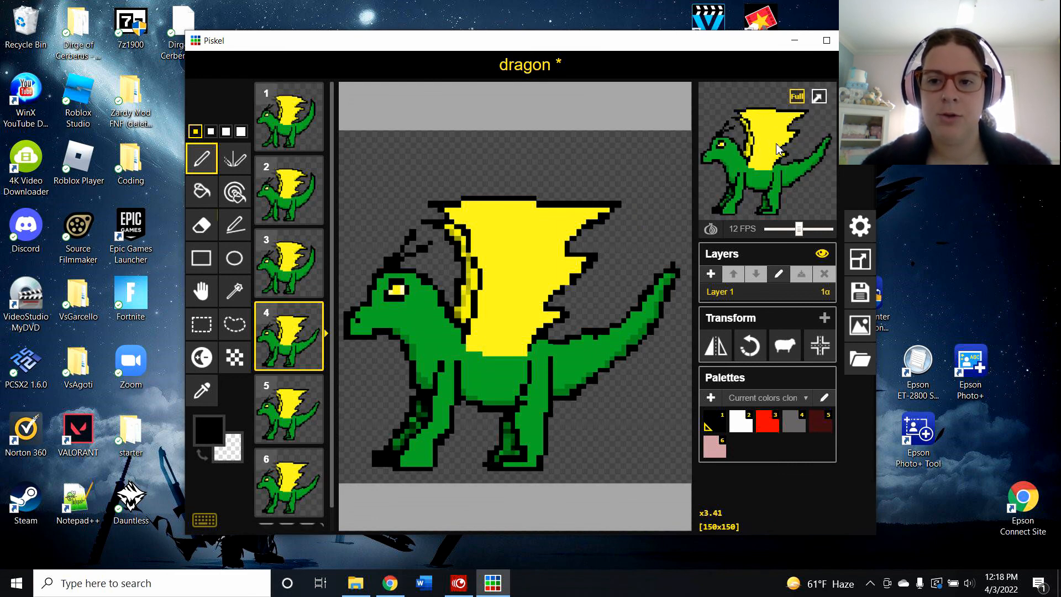
pyautogui.click(290, 119)
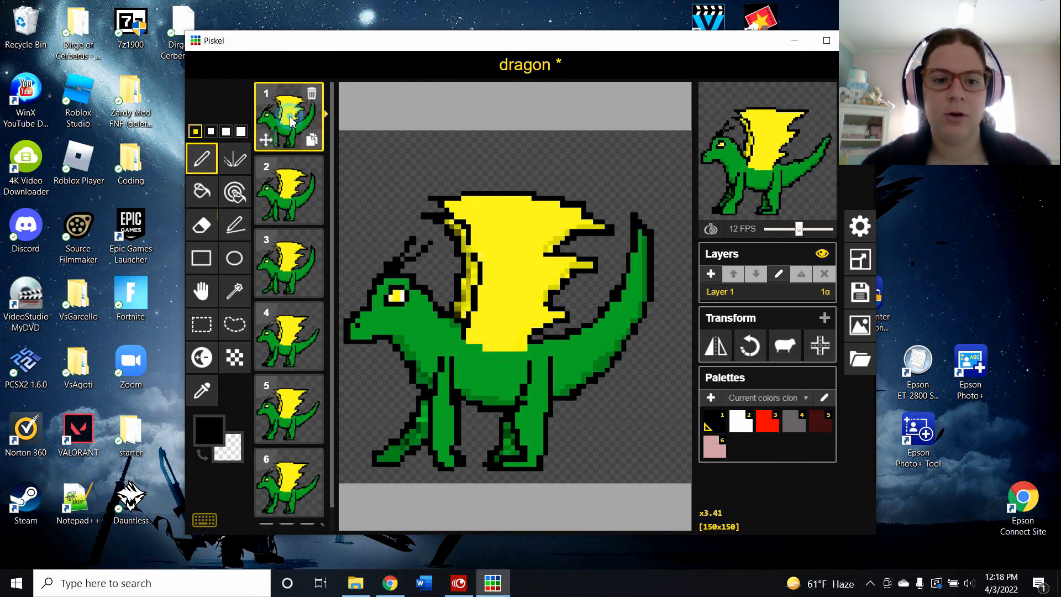
pyautogui.click(282, 200)
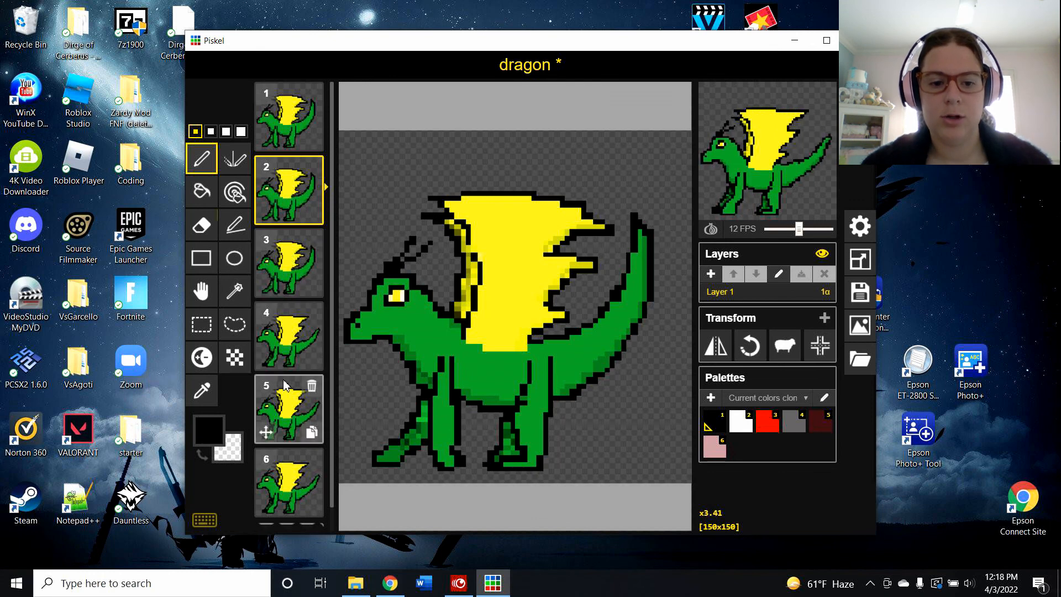
pyautogui.click(288, 324)
# Step: Step through all six dragon frames in order from the first, ending on the sixth at the end of the frame list
pyautogui.click(295, 138)
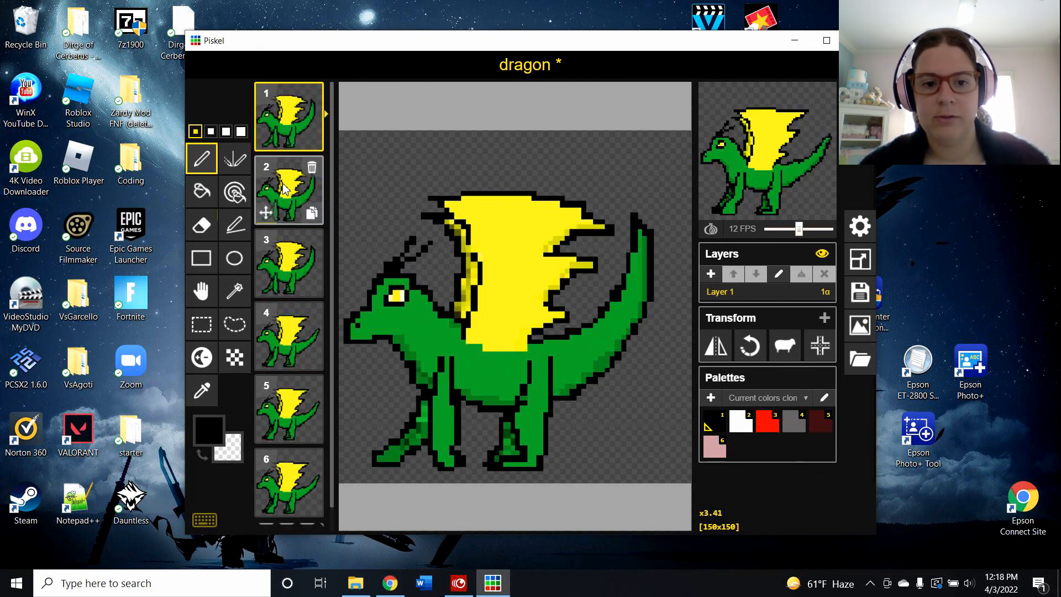
pyautogui.click(280, 189)
pyautogui.click(288, 263)
pyautogui.click(291, 326)
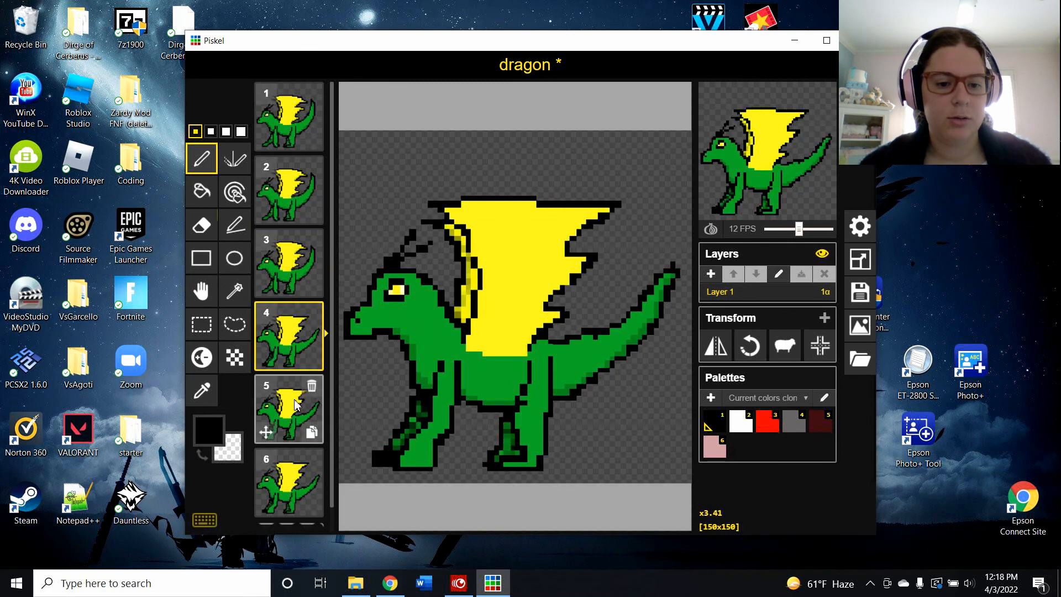
pyautogui.click(288, 409)
pyautogui.click(288, 482)
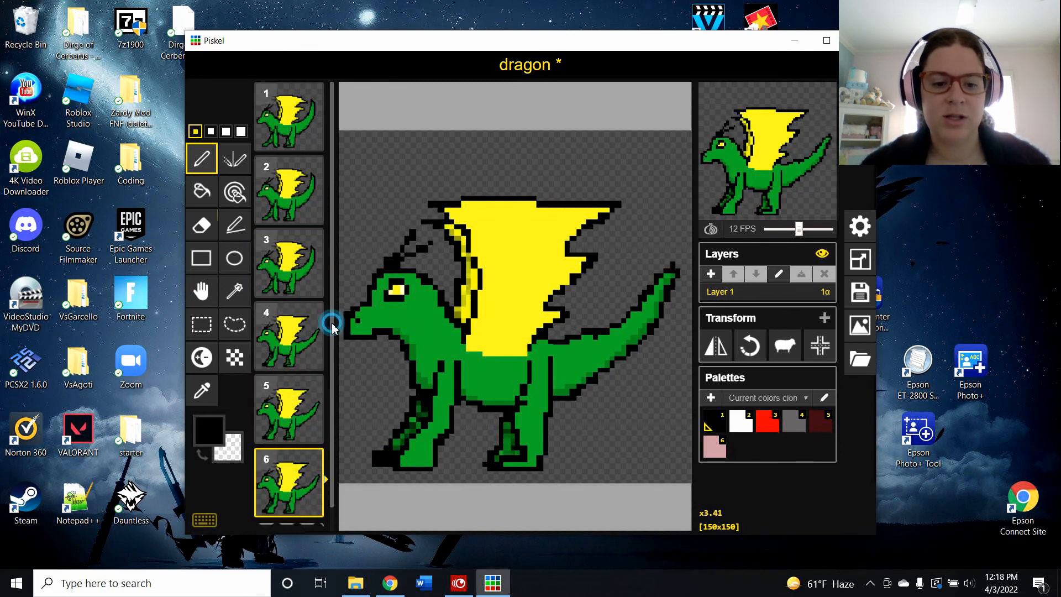
pyautogui.scroll(-1, 334, 332)
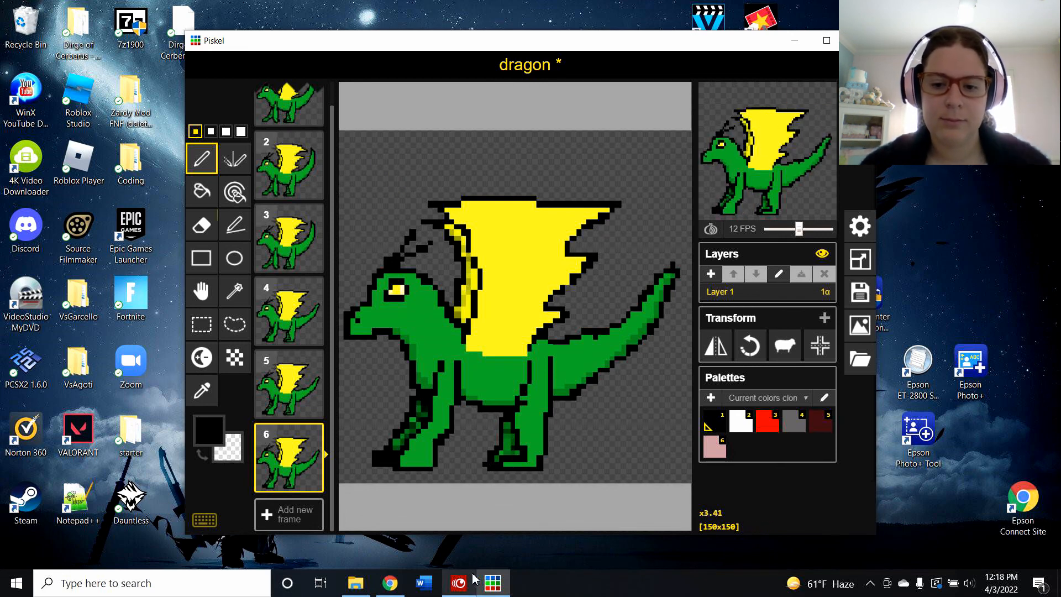
# Step: Switch to MultiCam Capture Lite to show its recording controls
pyautogui.click(459, 583)
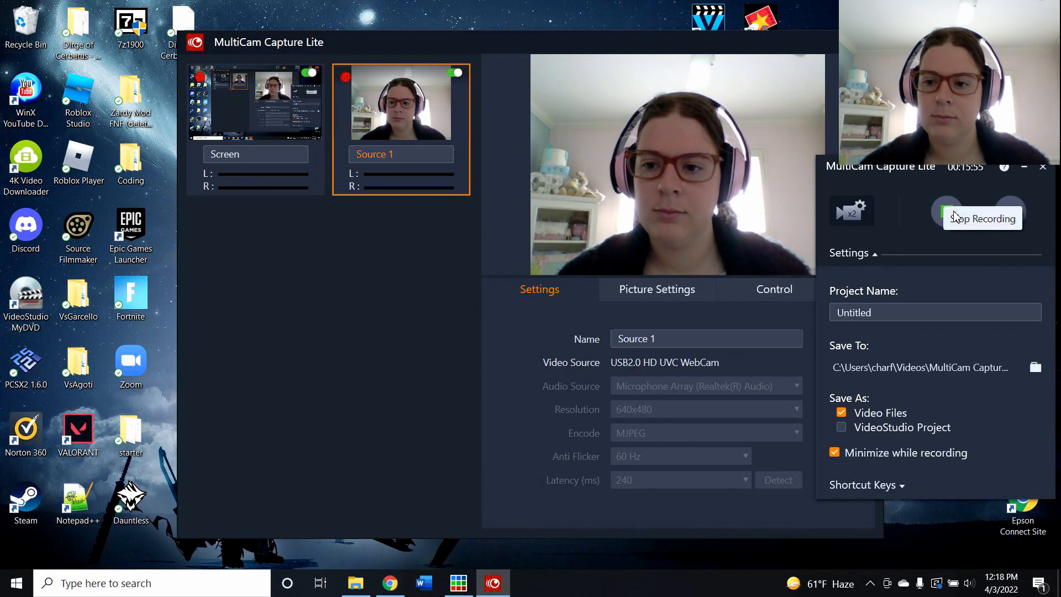